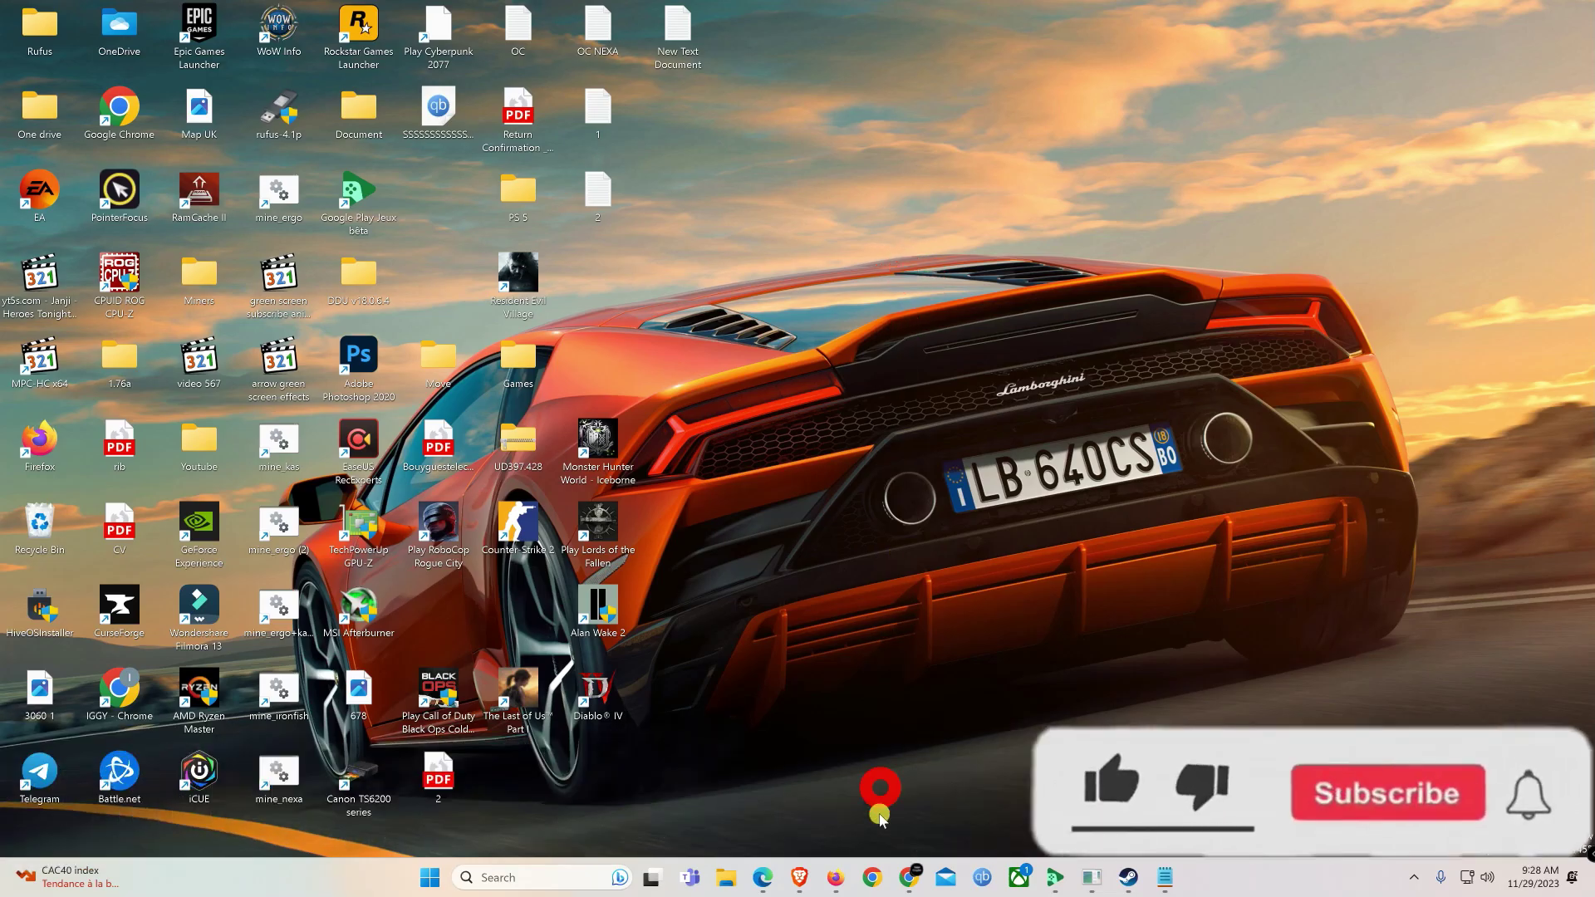
# Step: Launch Google Chrome from the taskbar to get a new tab with Google search
pyautogui.click(909, 877)
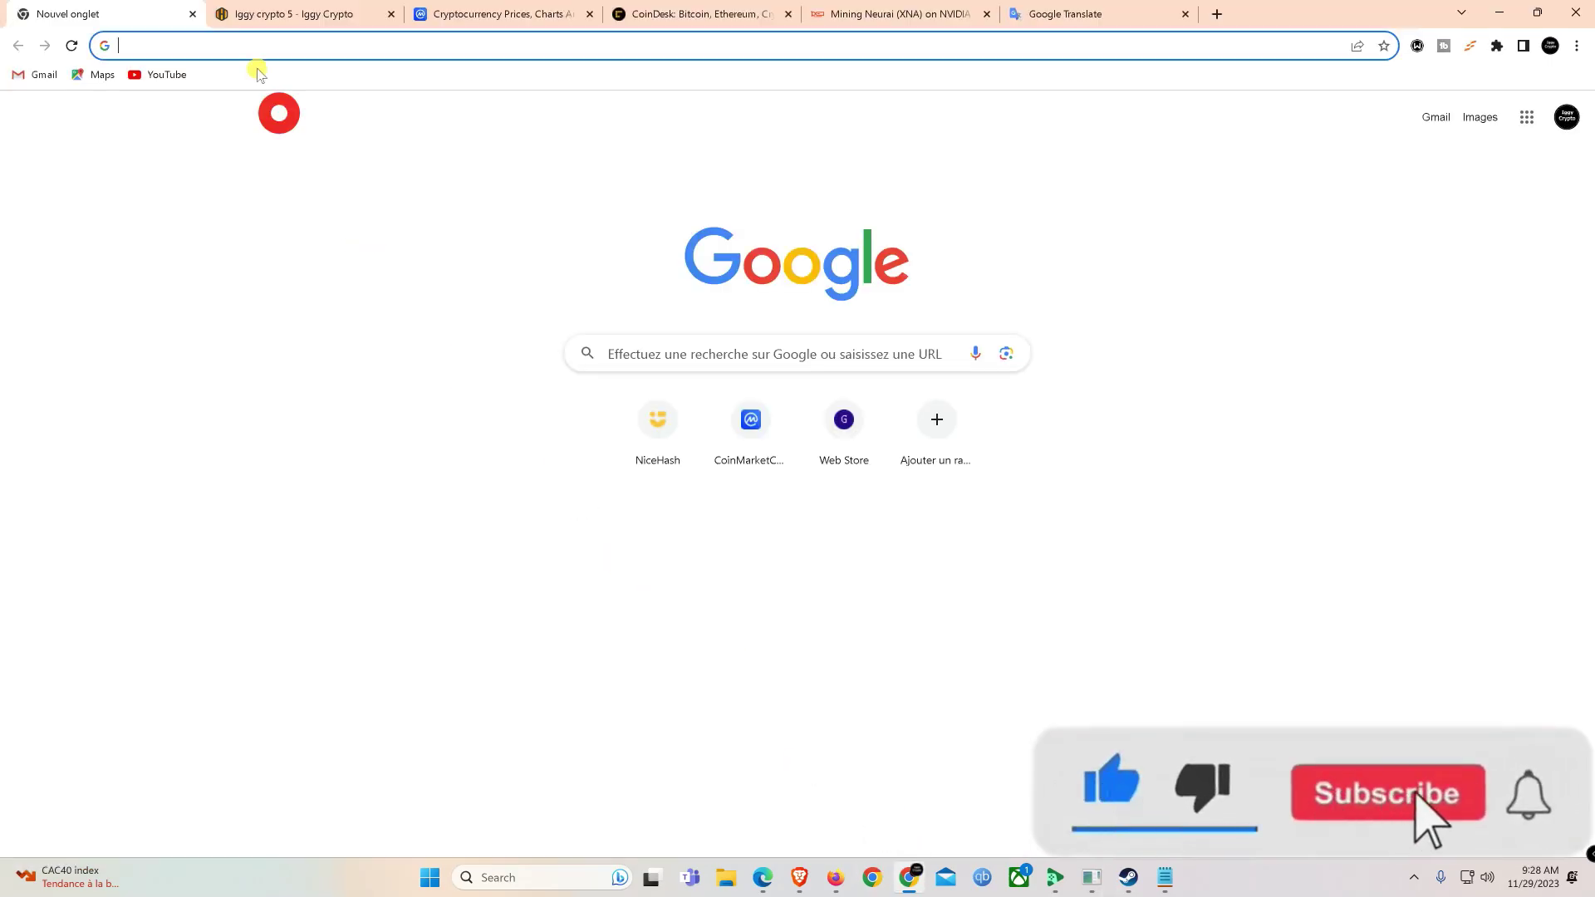
# Step: Switch to the Hive OS worker tab and review the seven GPUs' temperatures, fans and power
pyautogui.click(236, 14)
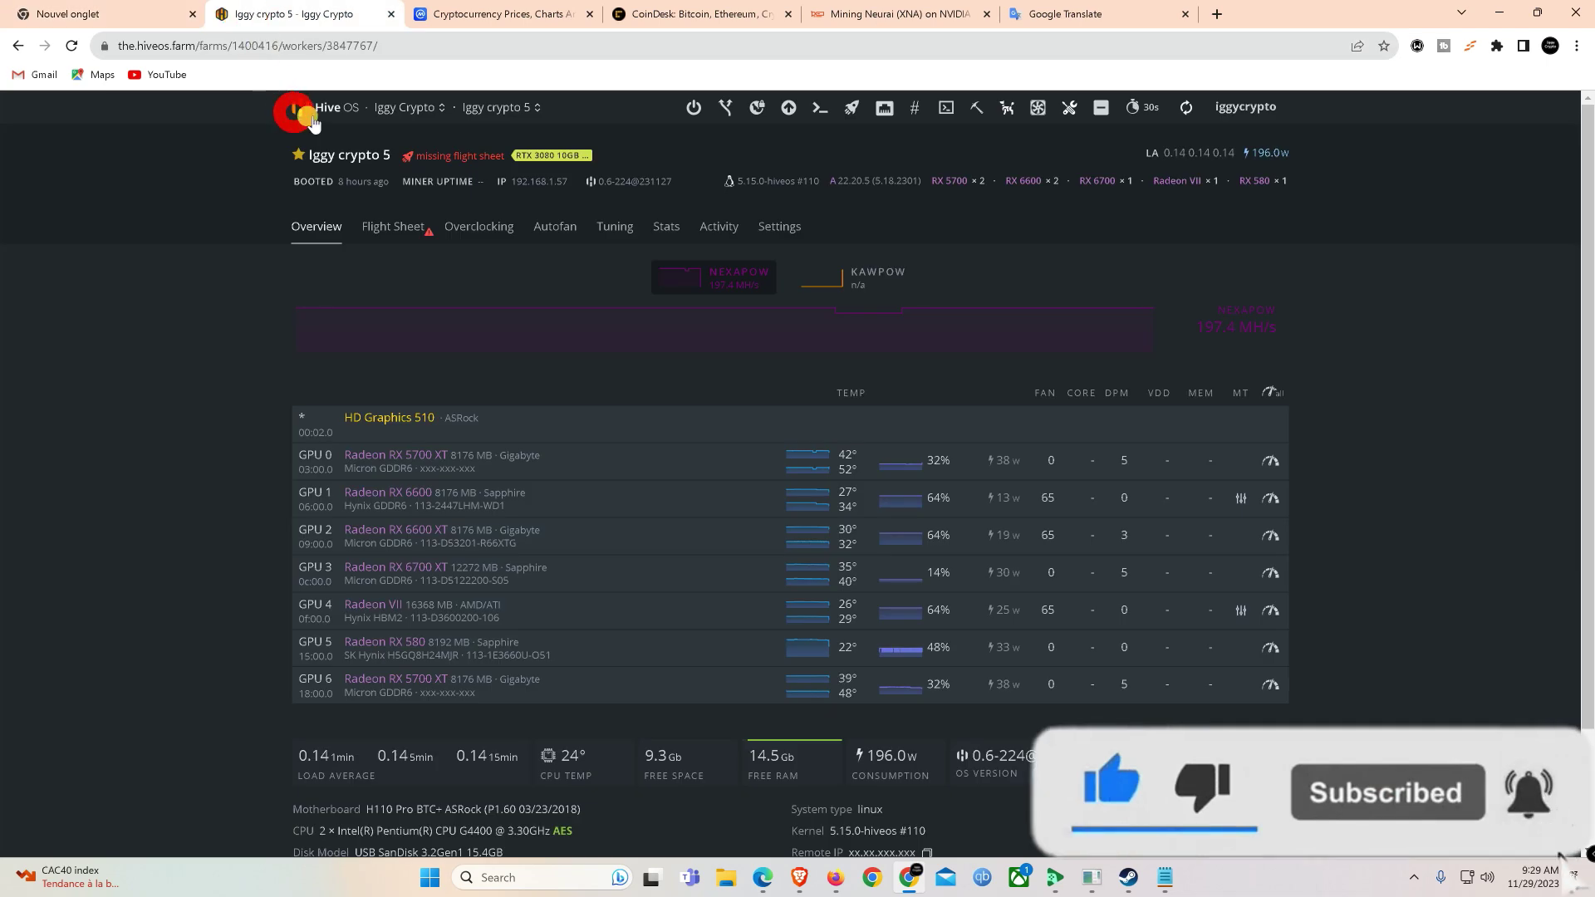
pyautogui.click(434, 254)
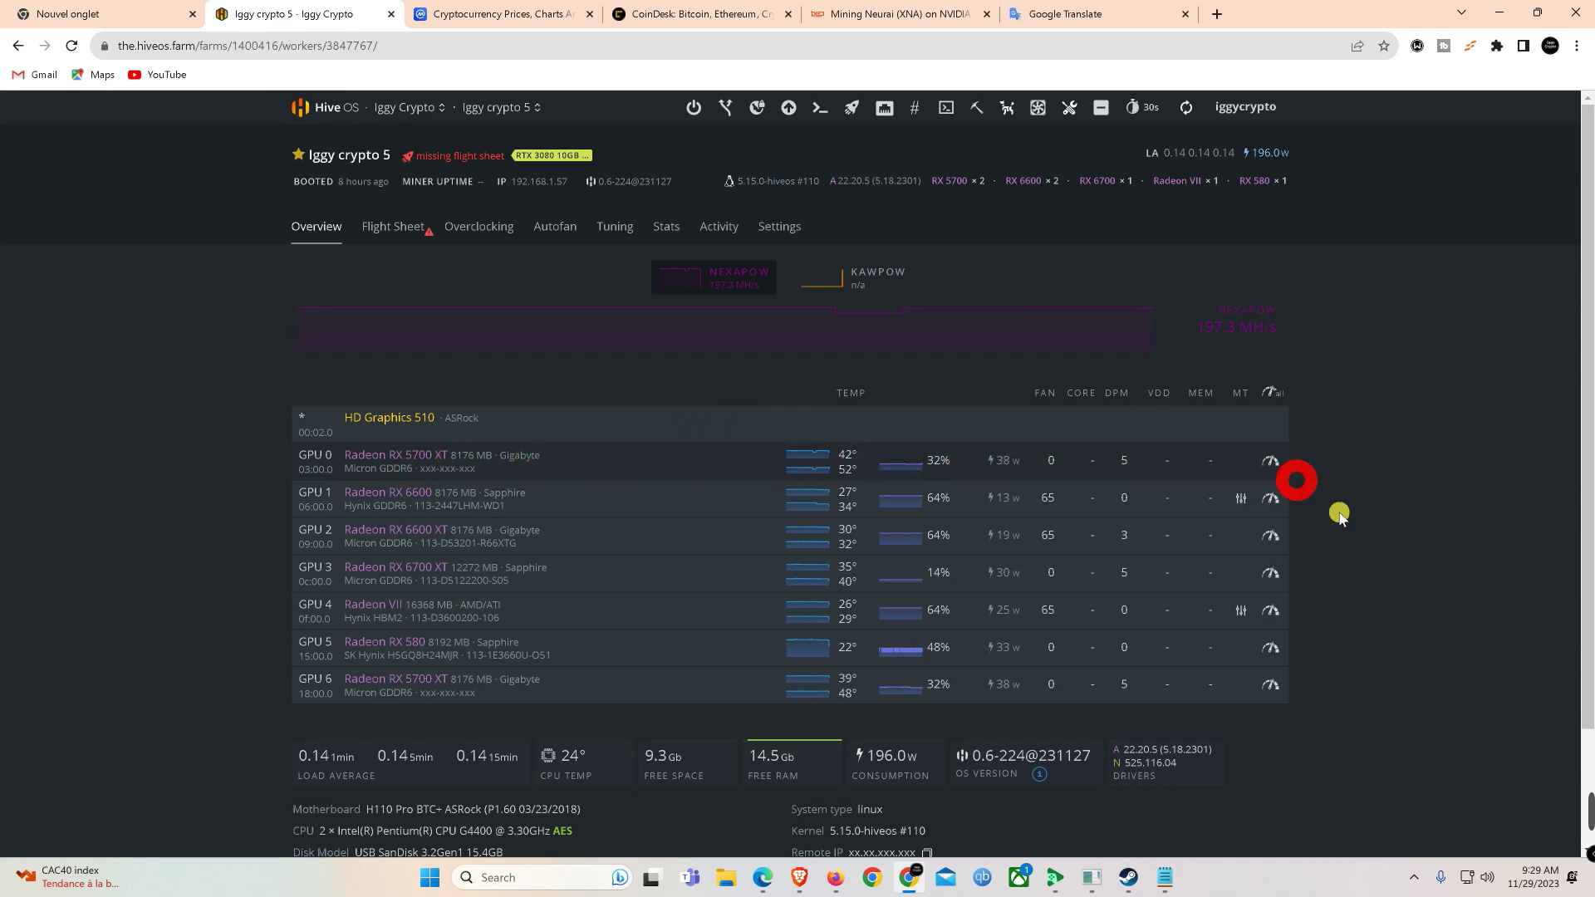
pyautogui.scroll(-1, 1366, 644)
pyautogui.scroll(-1, 1367, 644)
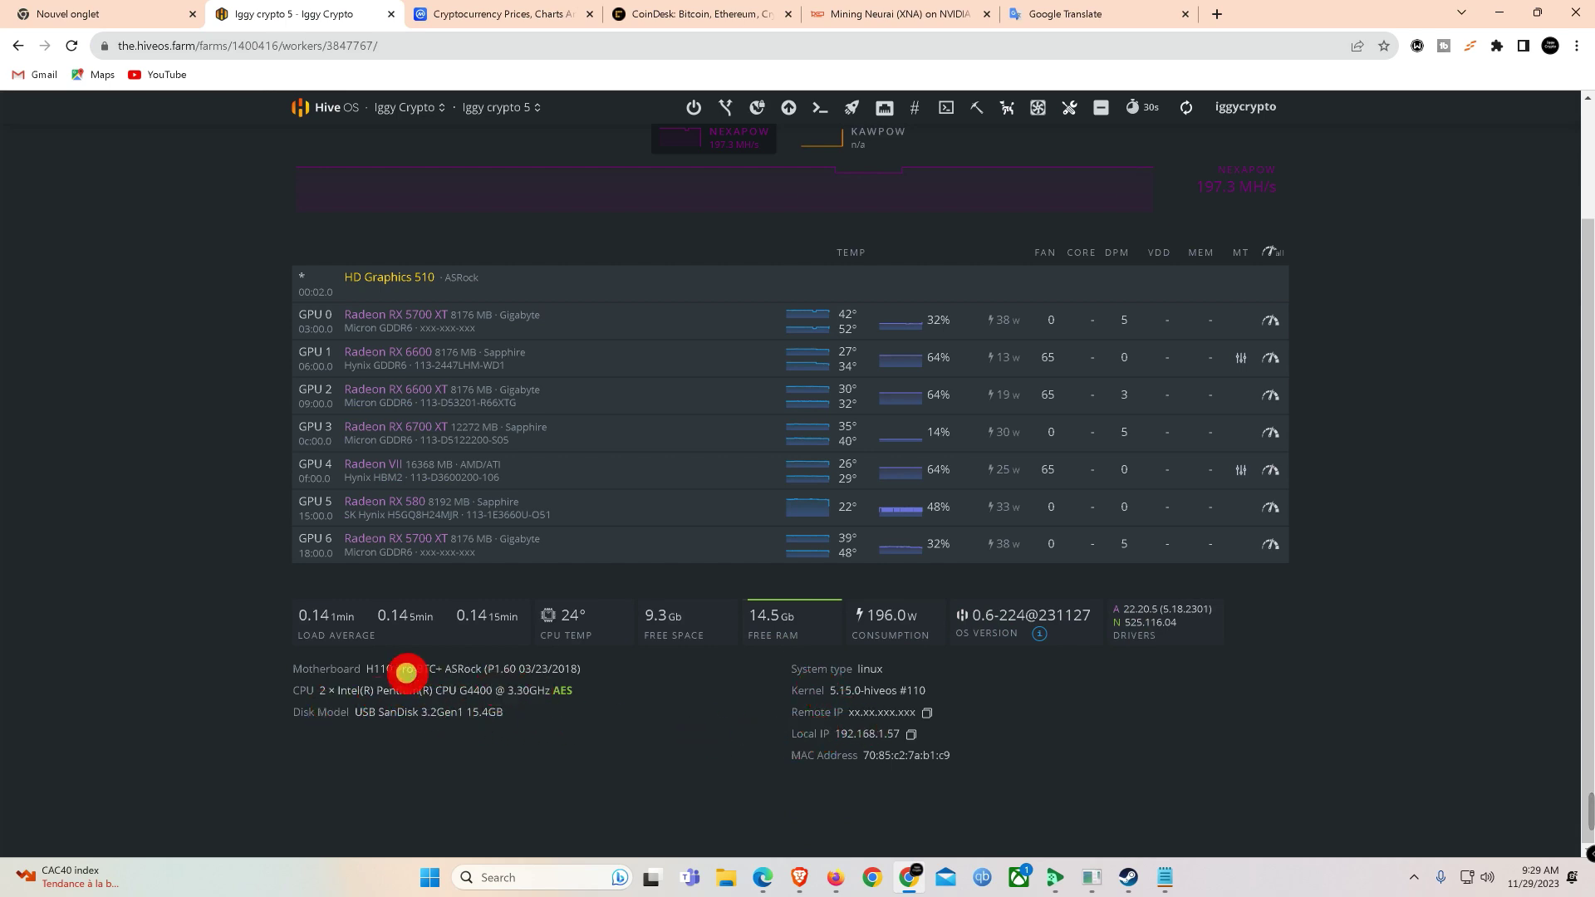
pyautogui.scroll(2, 237, 328)
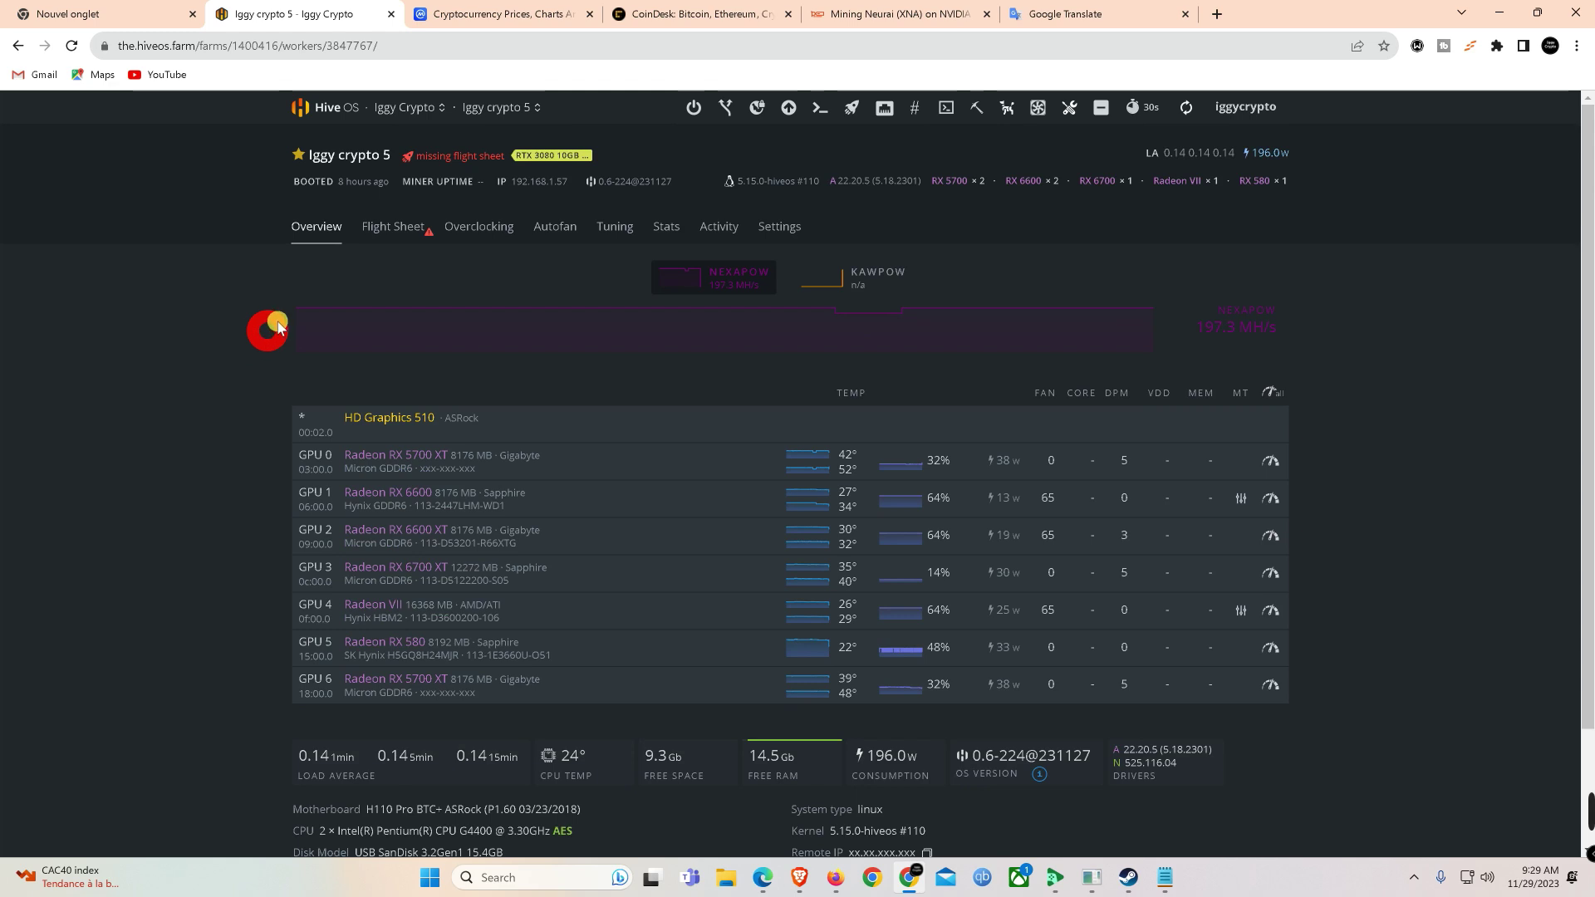
# Step: Browse CoinMarketCap's market-cap ranking down to TRON and back up to Bitcoin
pyautogui.click(489, 17)
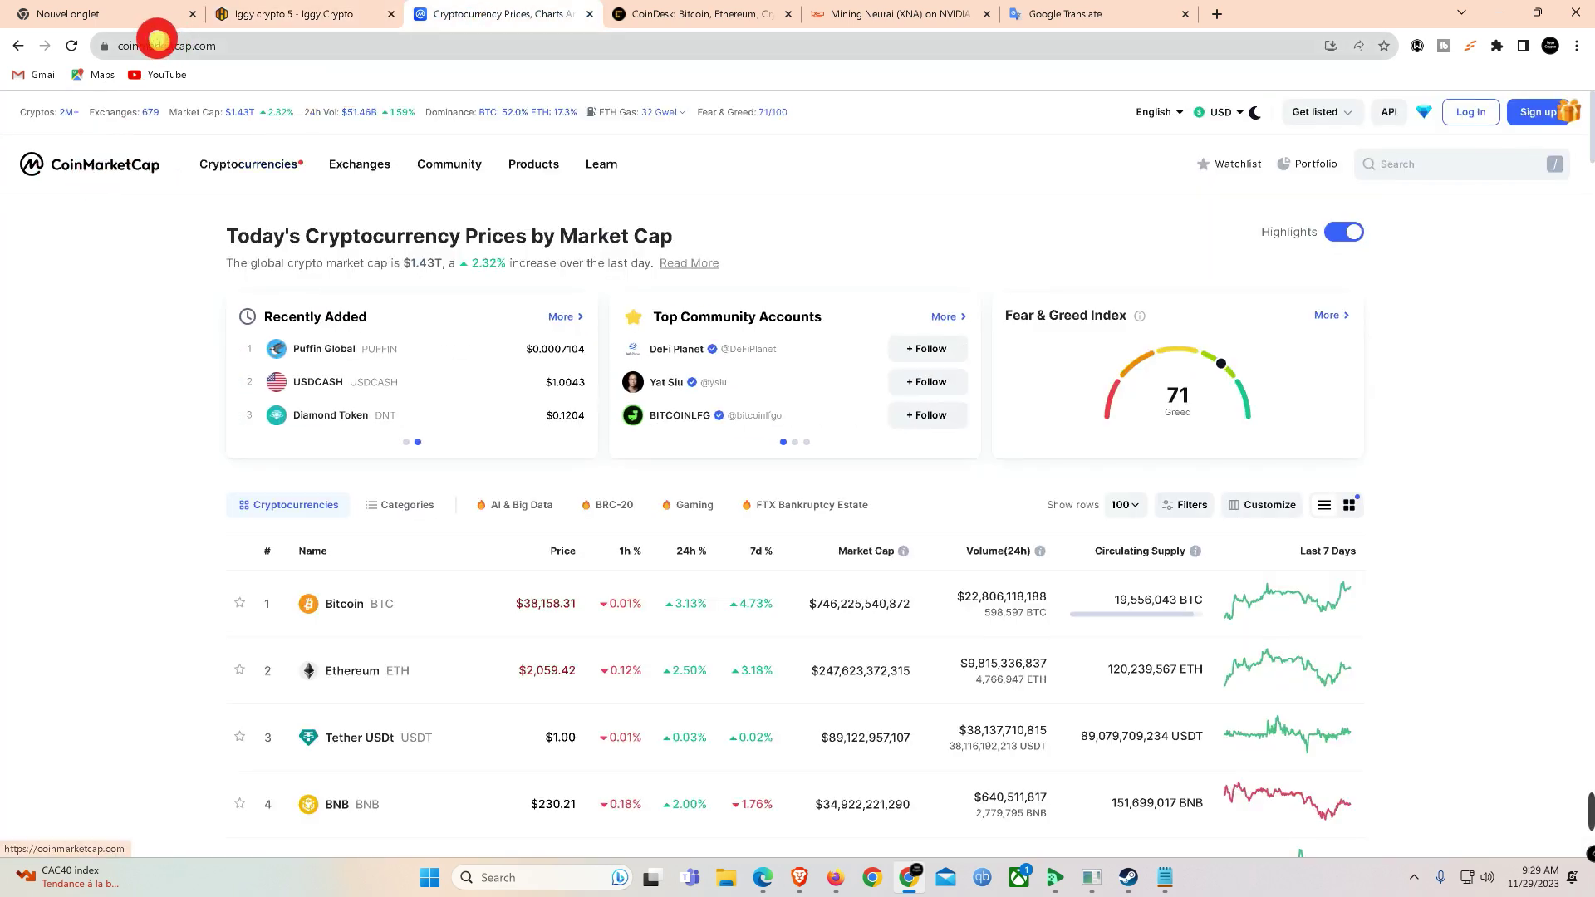
pyautogui.scroll(-1, 166, 365)
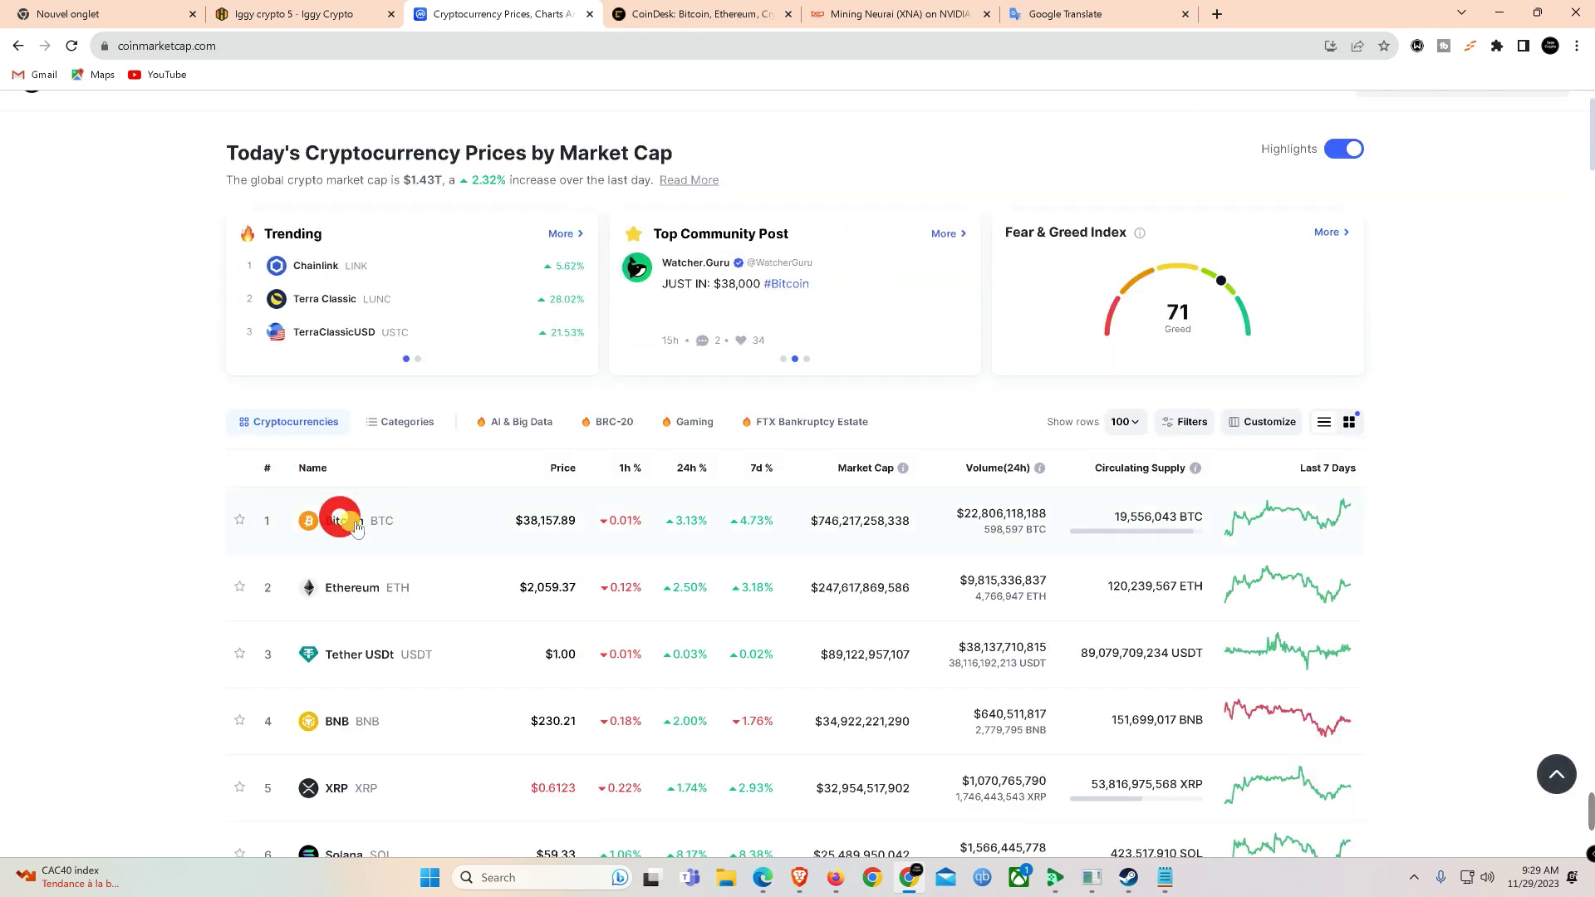
pyautogui.click(532, 544)
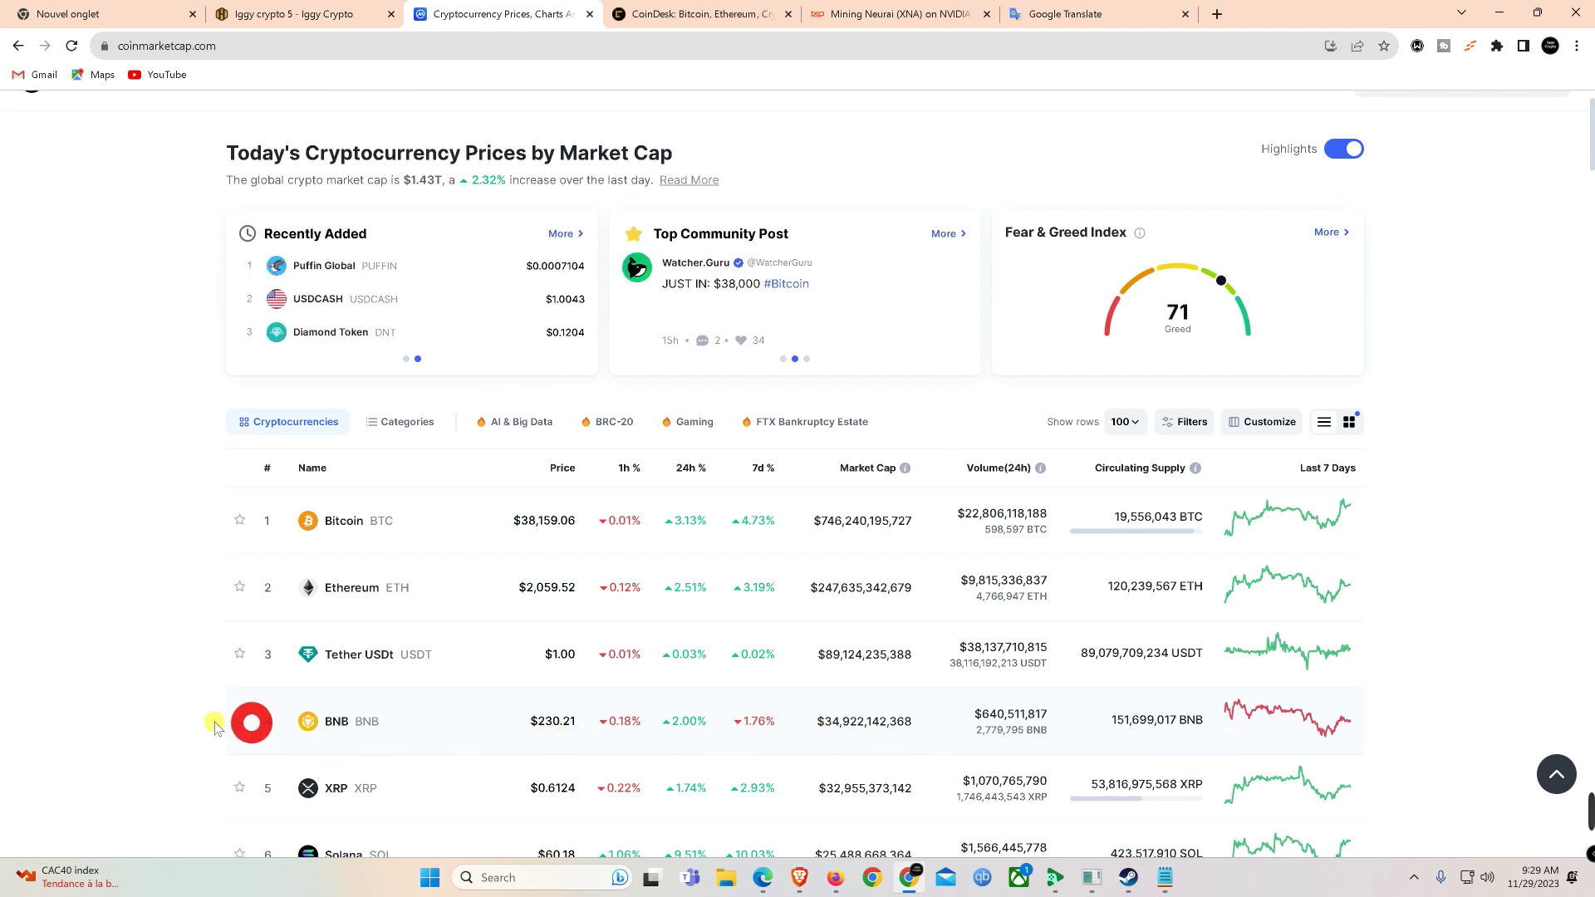
pyautogui.scroll(-2, 176, 731)
pyautogui.scroll(-1, 186, 716)
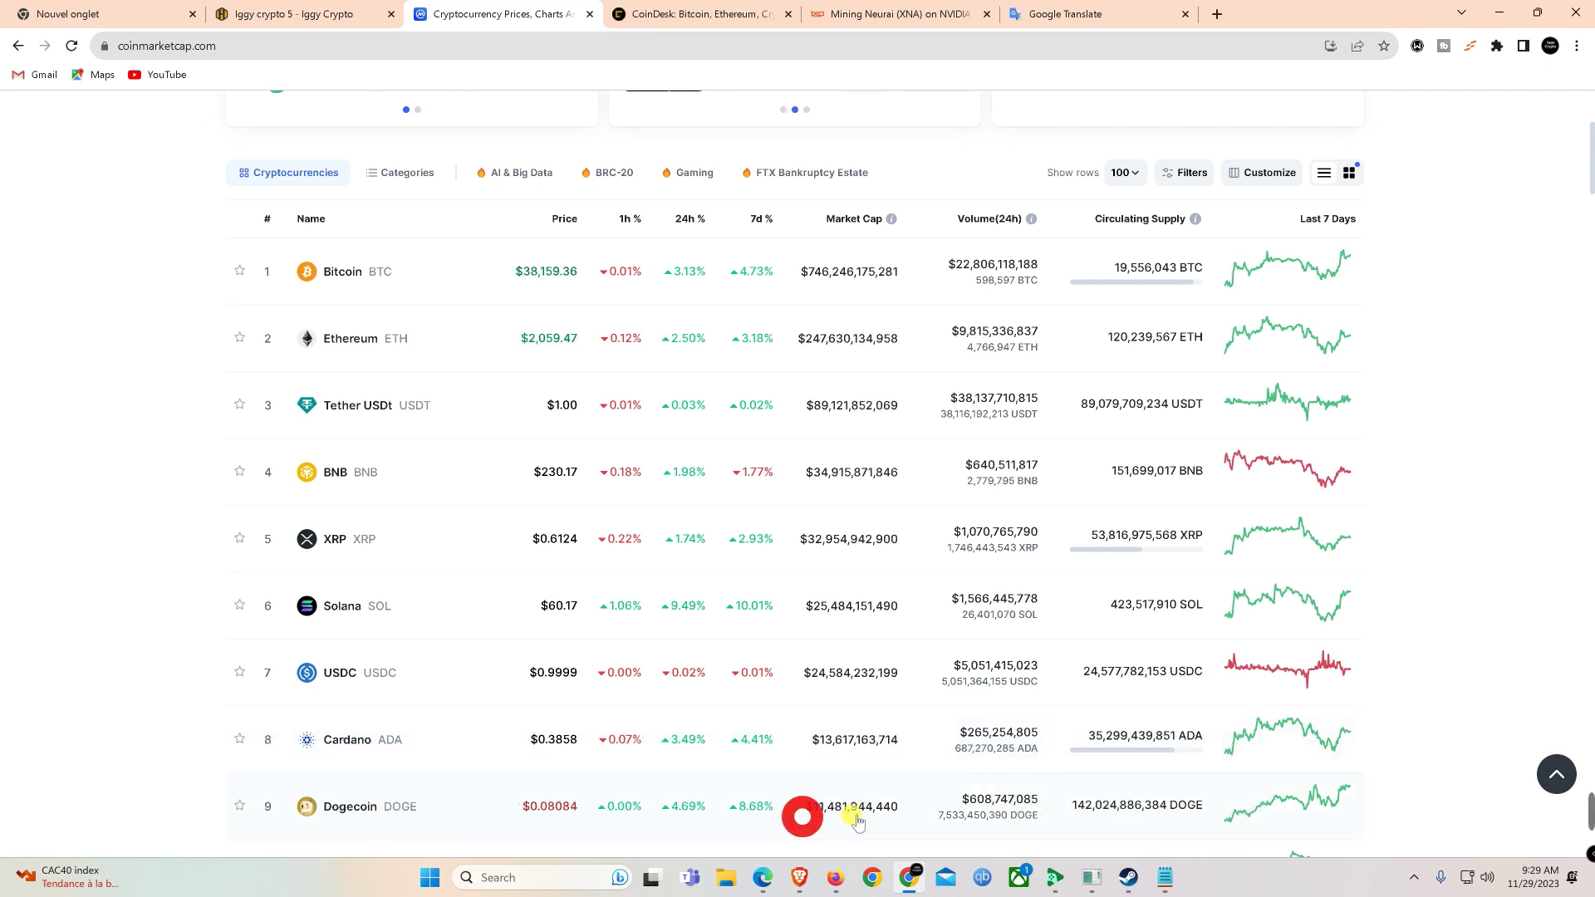
pyautogui.scroll(-1, 128, 741)
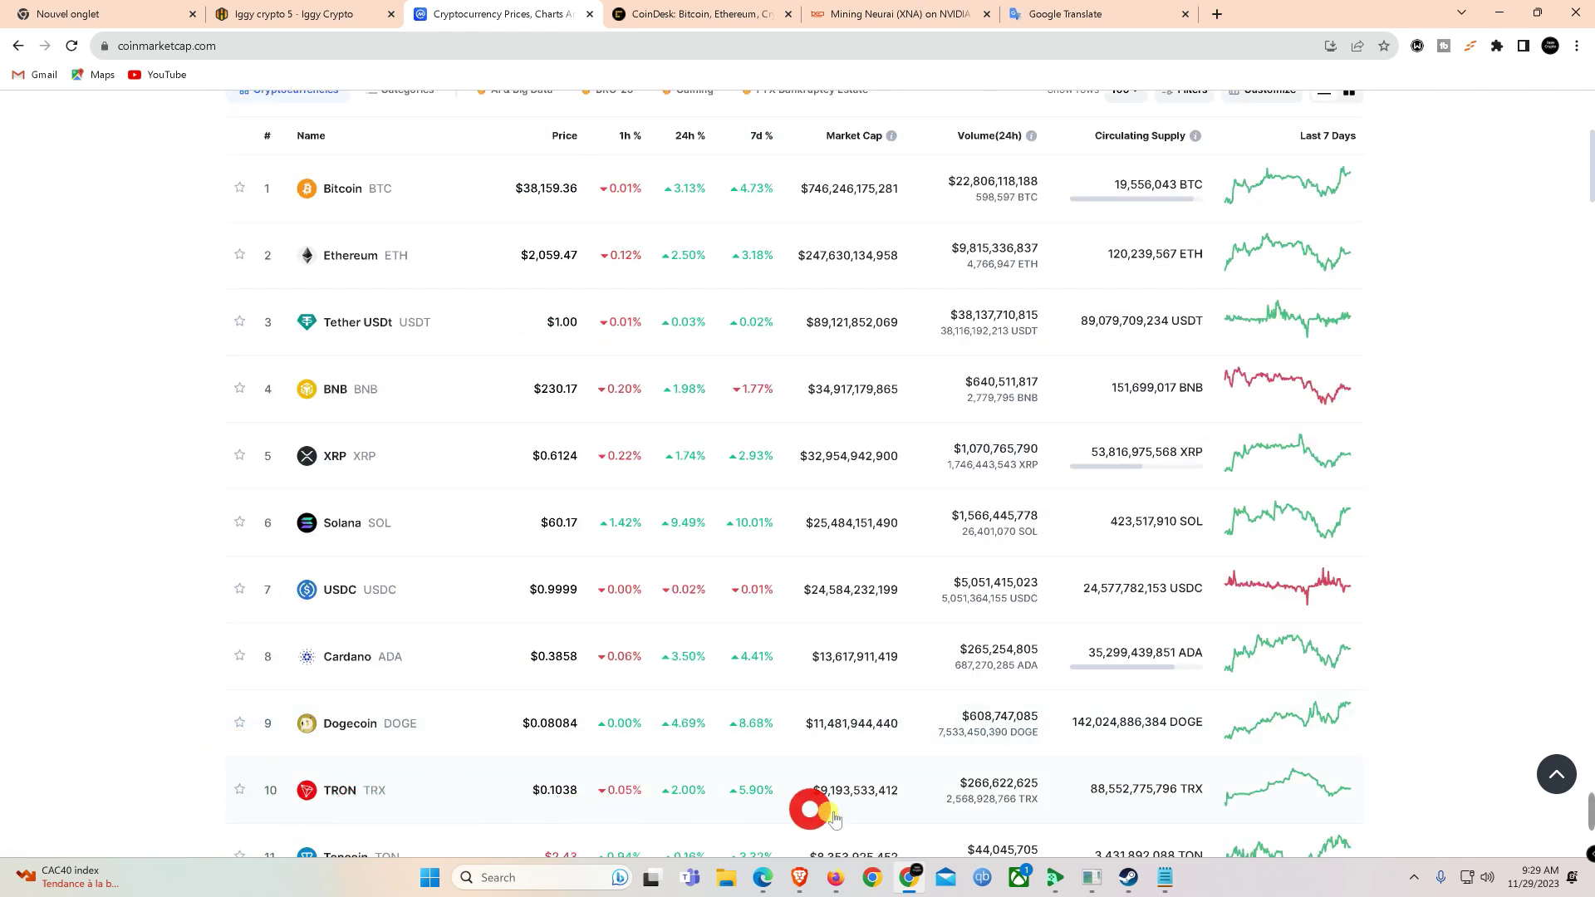
pyautogui.scroll(5, 236, 459)
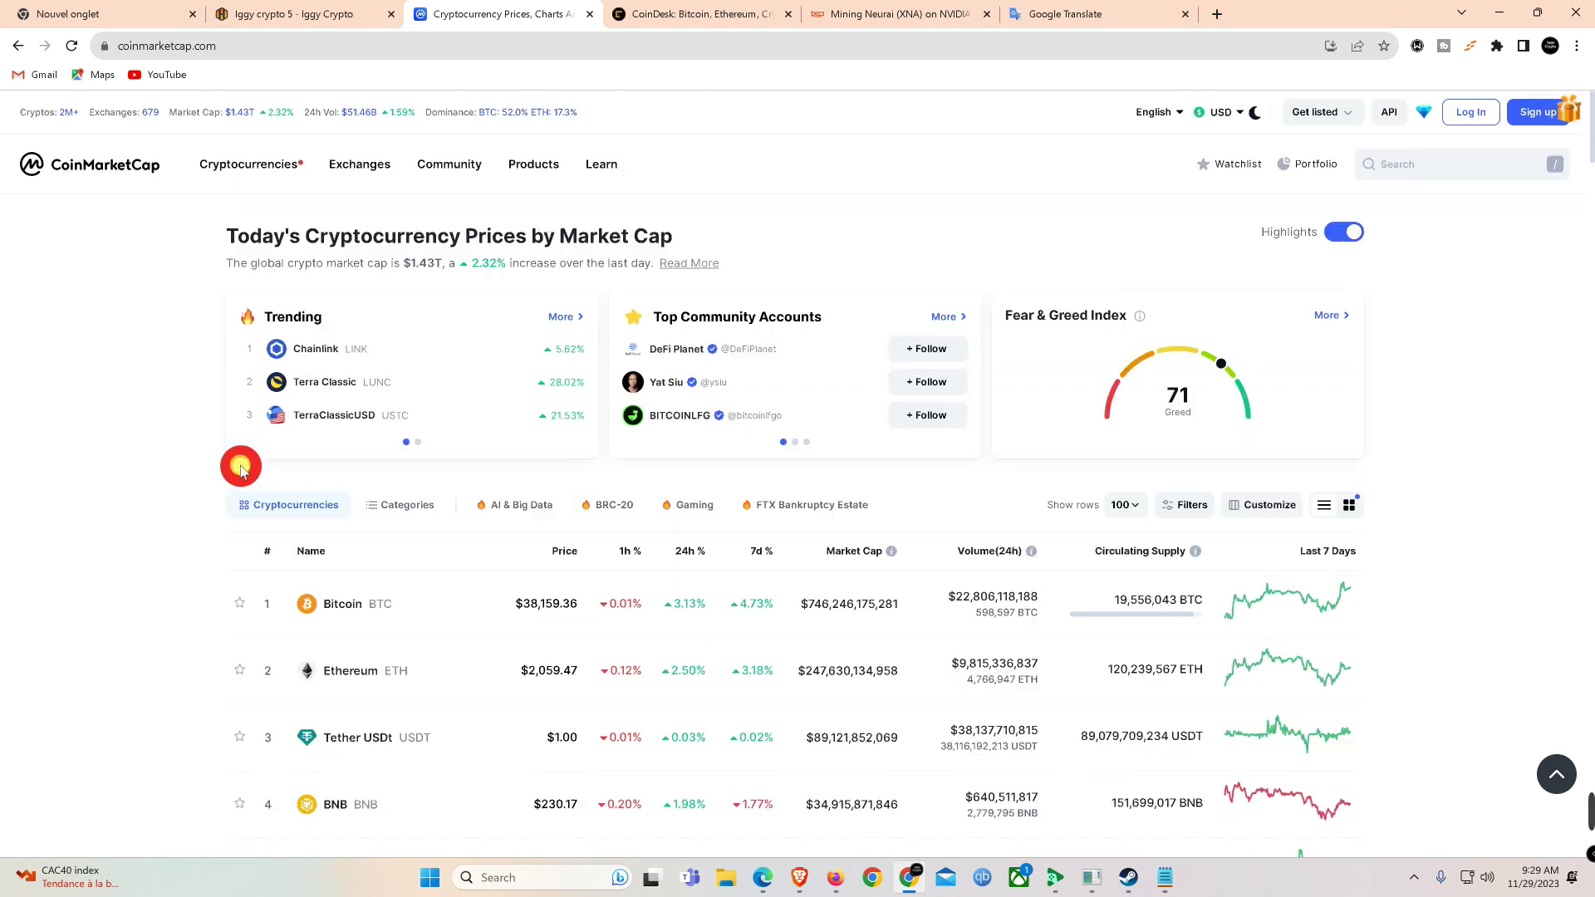
# Step: Search CoinMarketCap for 'xna' and open the Neurai (XNA) coin page
pyautogui.click(1427, 171)
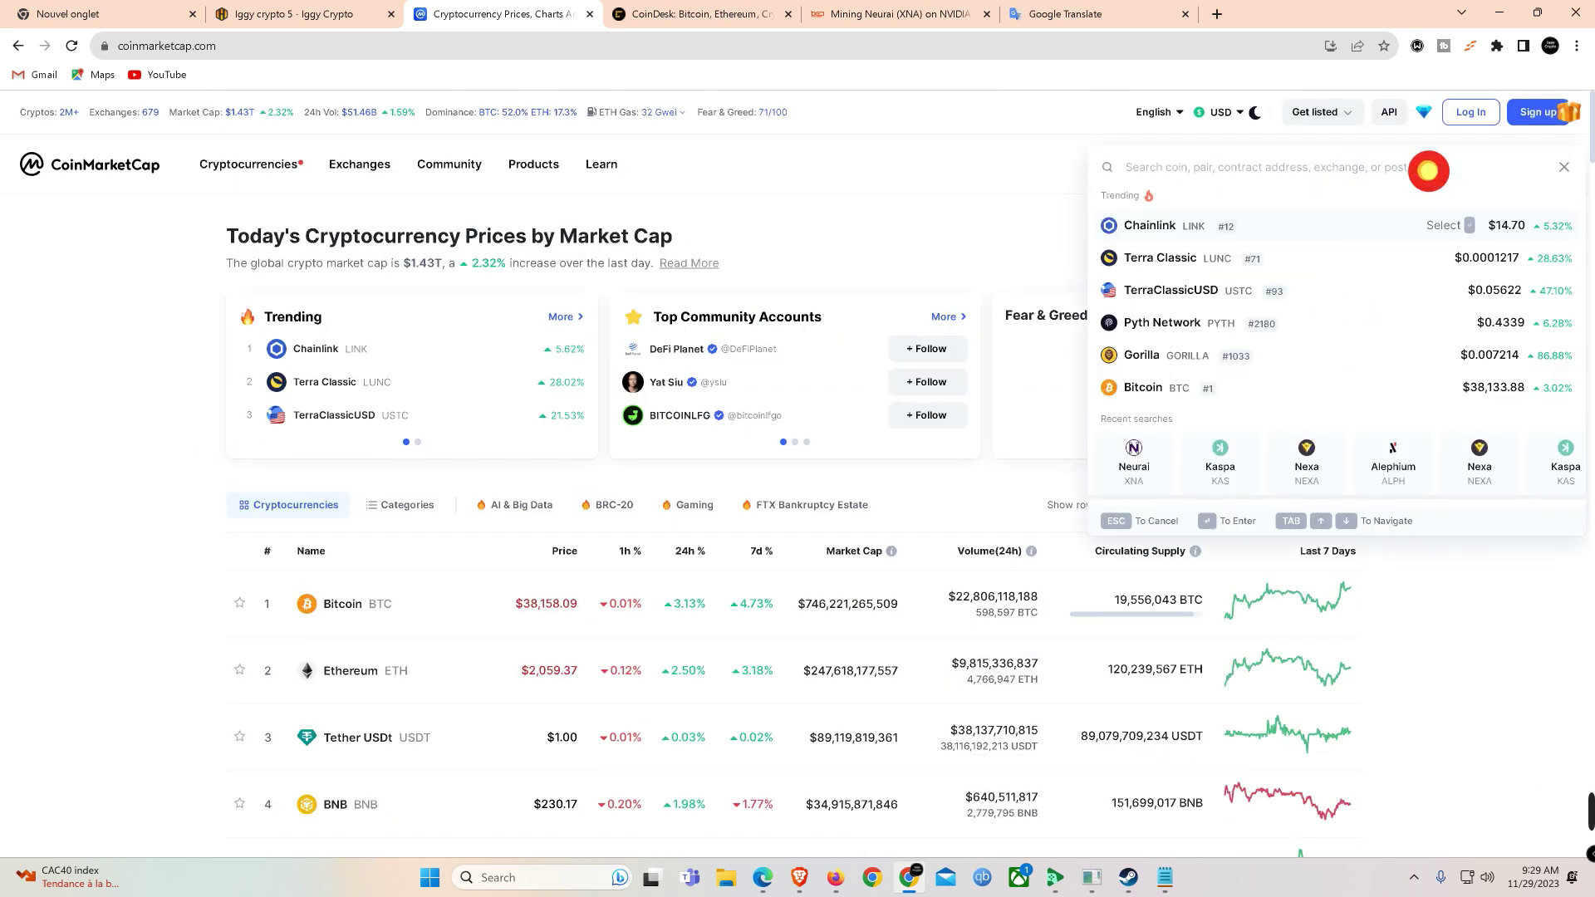
pyautogui.write('xn')
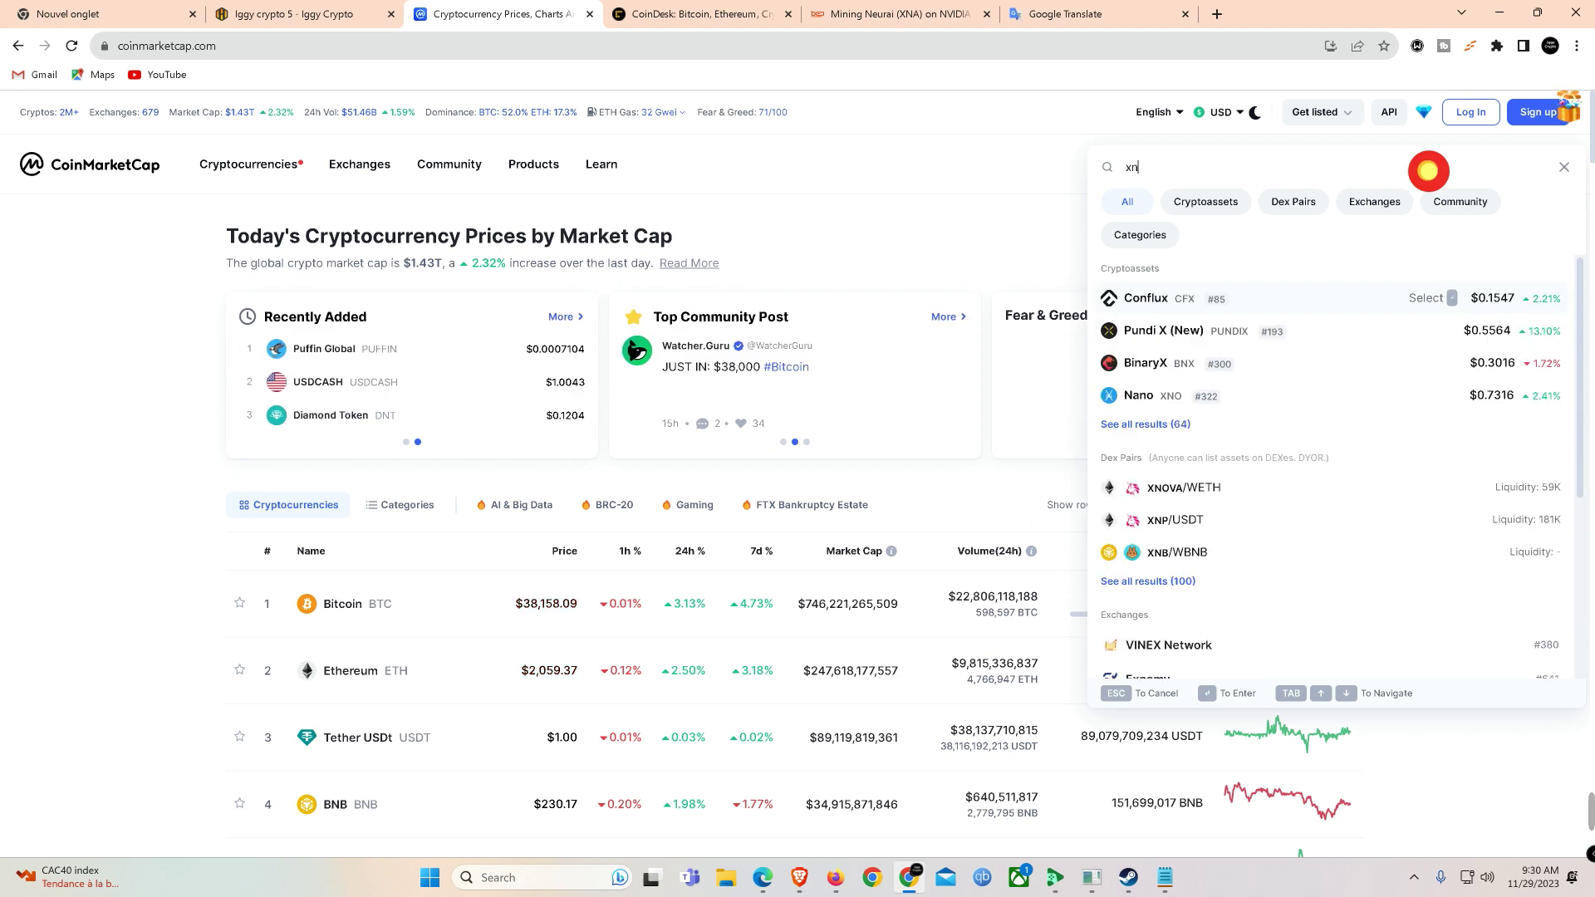
pyautogui.write('a')
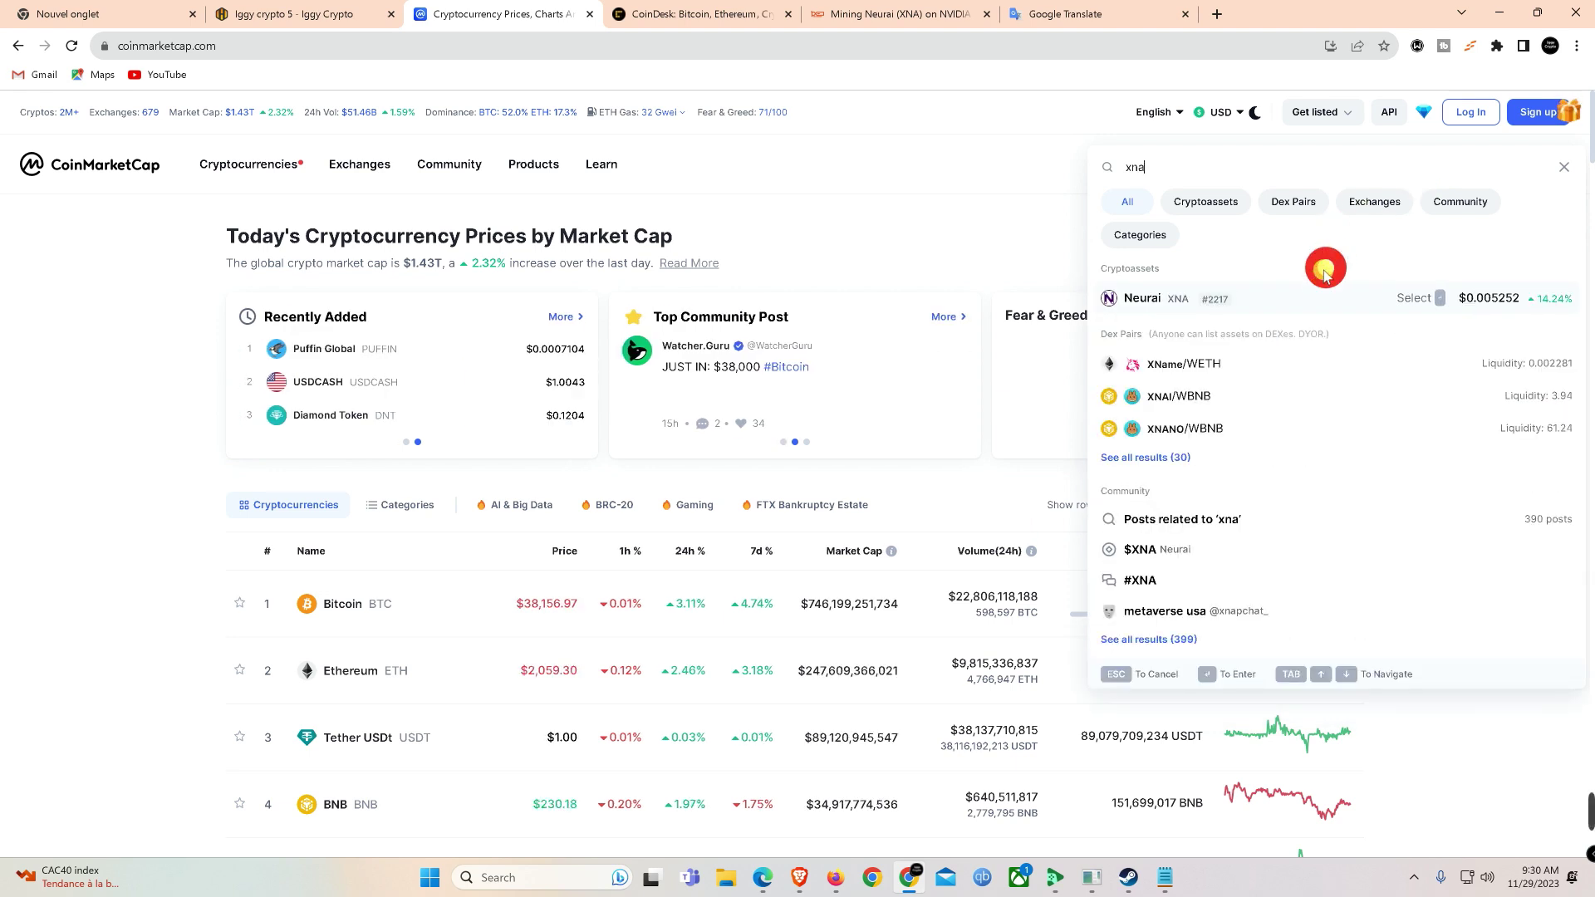
pyautogui.click(1203, 301)
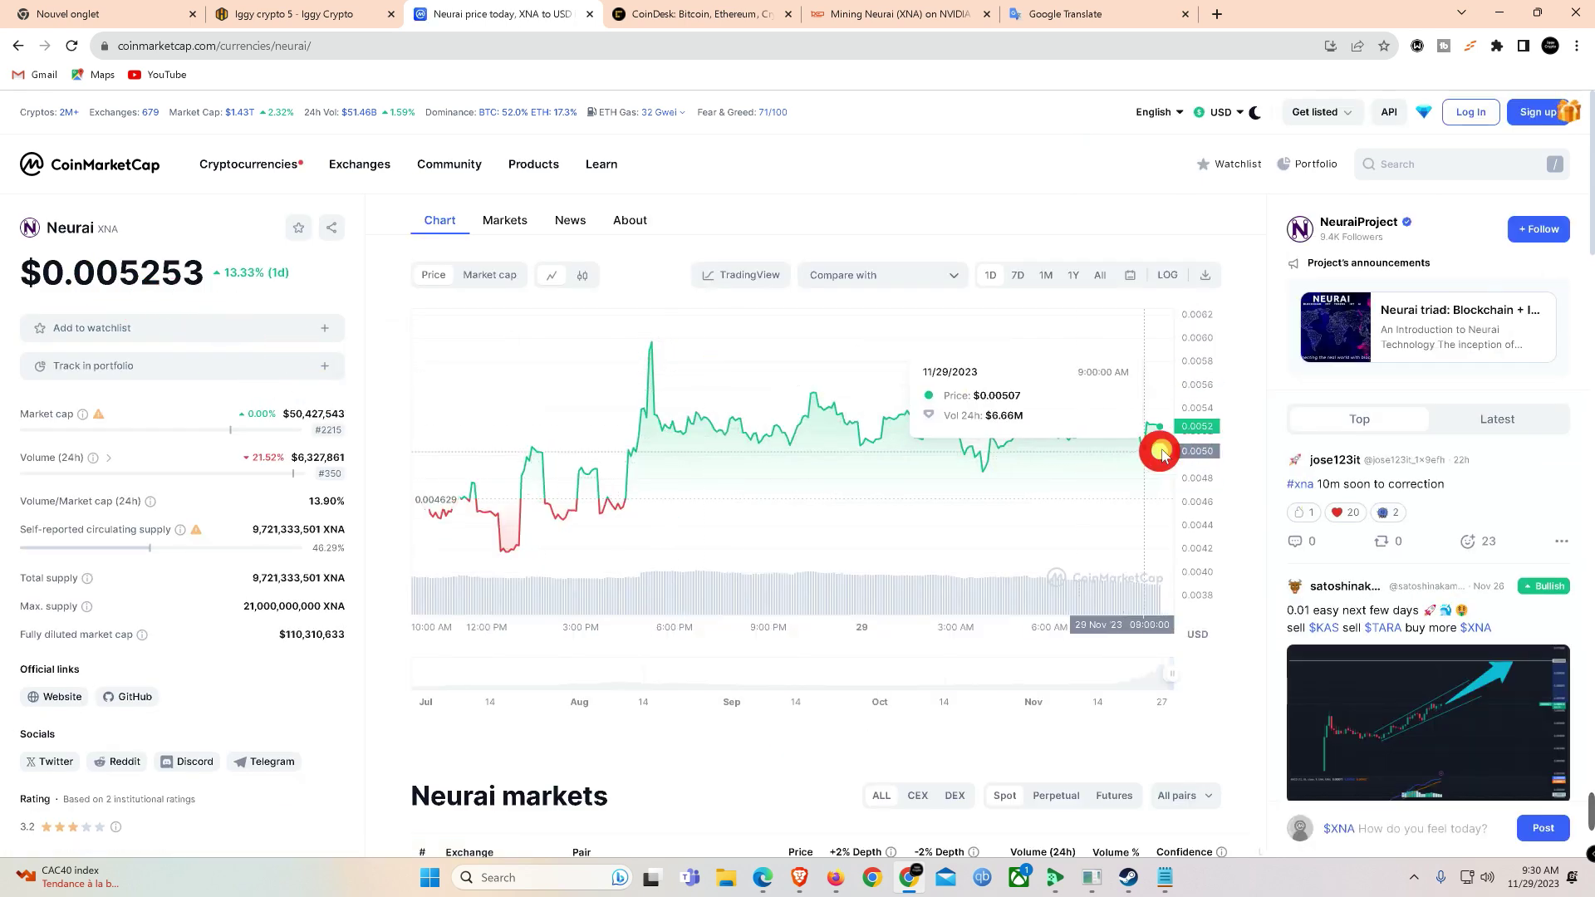
# Step: Show XNA's price chart over All time and scroll down to its markets table
pyautogui.click(1110, 275)
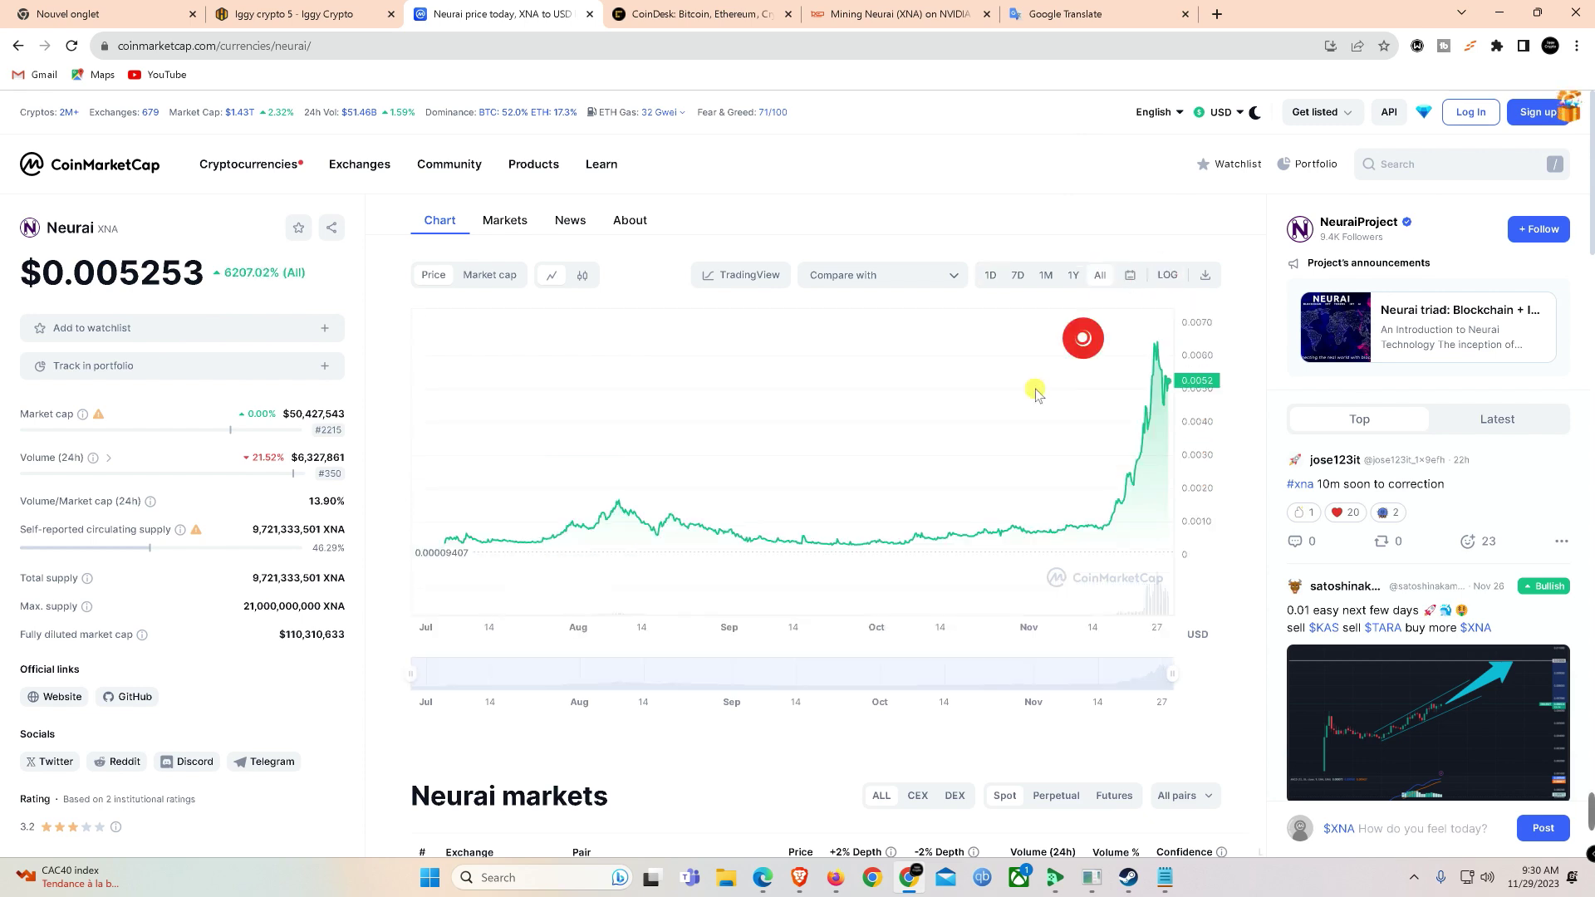
pyautogui.click(443, 549)
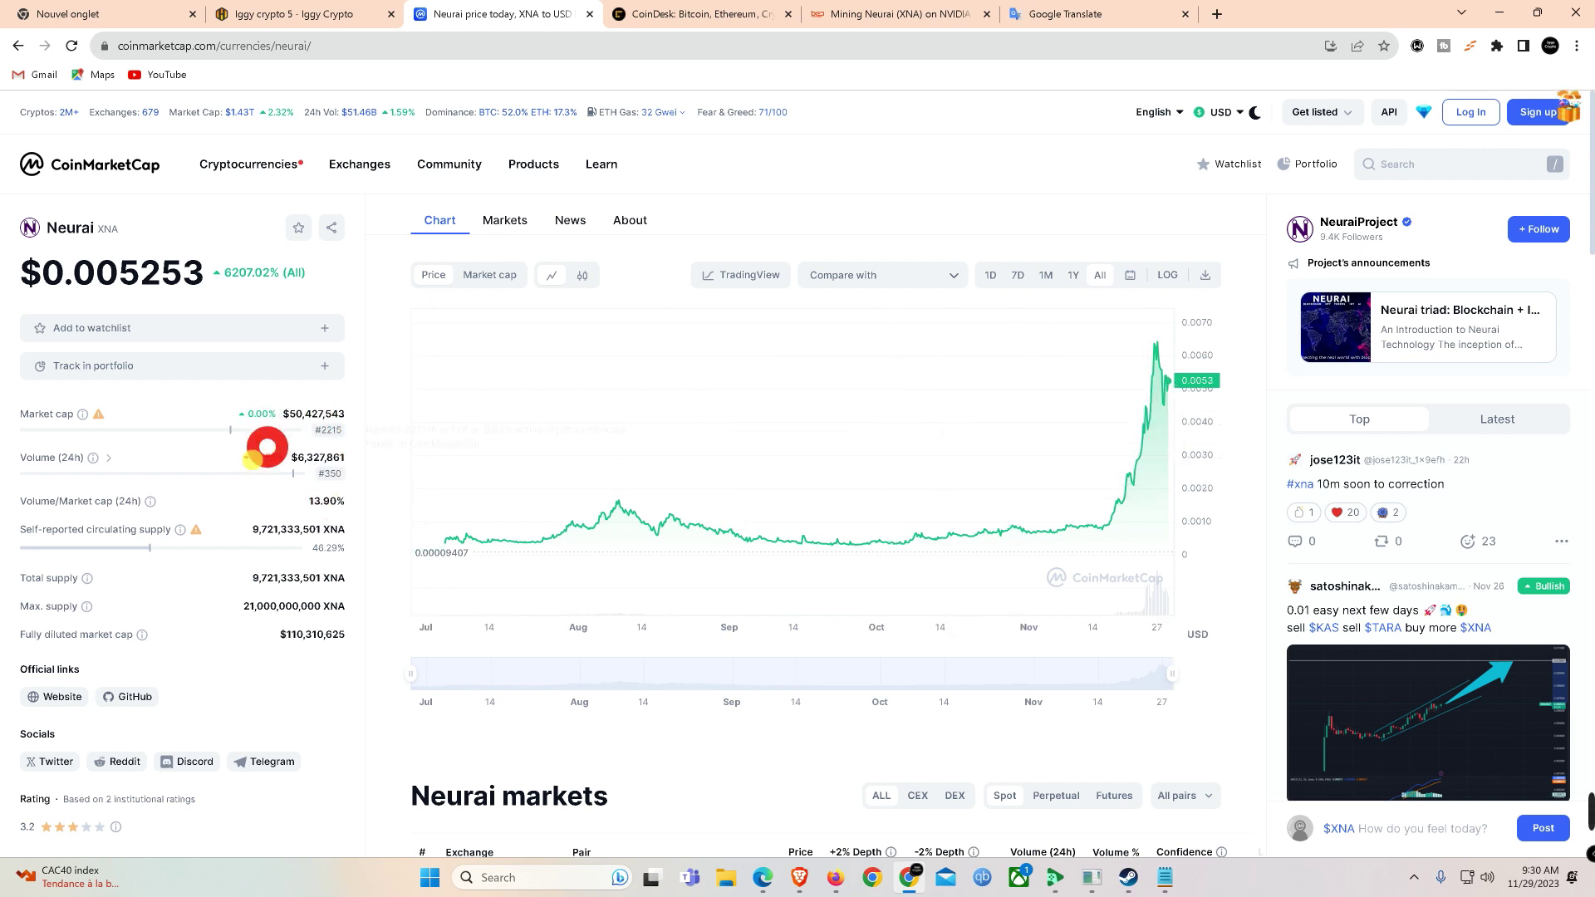
pyautogui.scroll(-3, 301, 618)
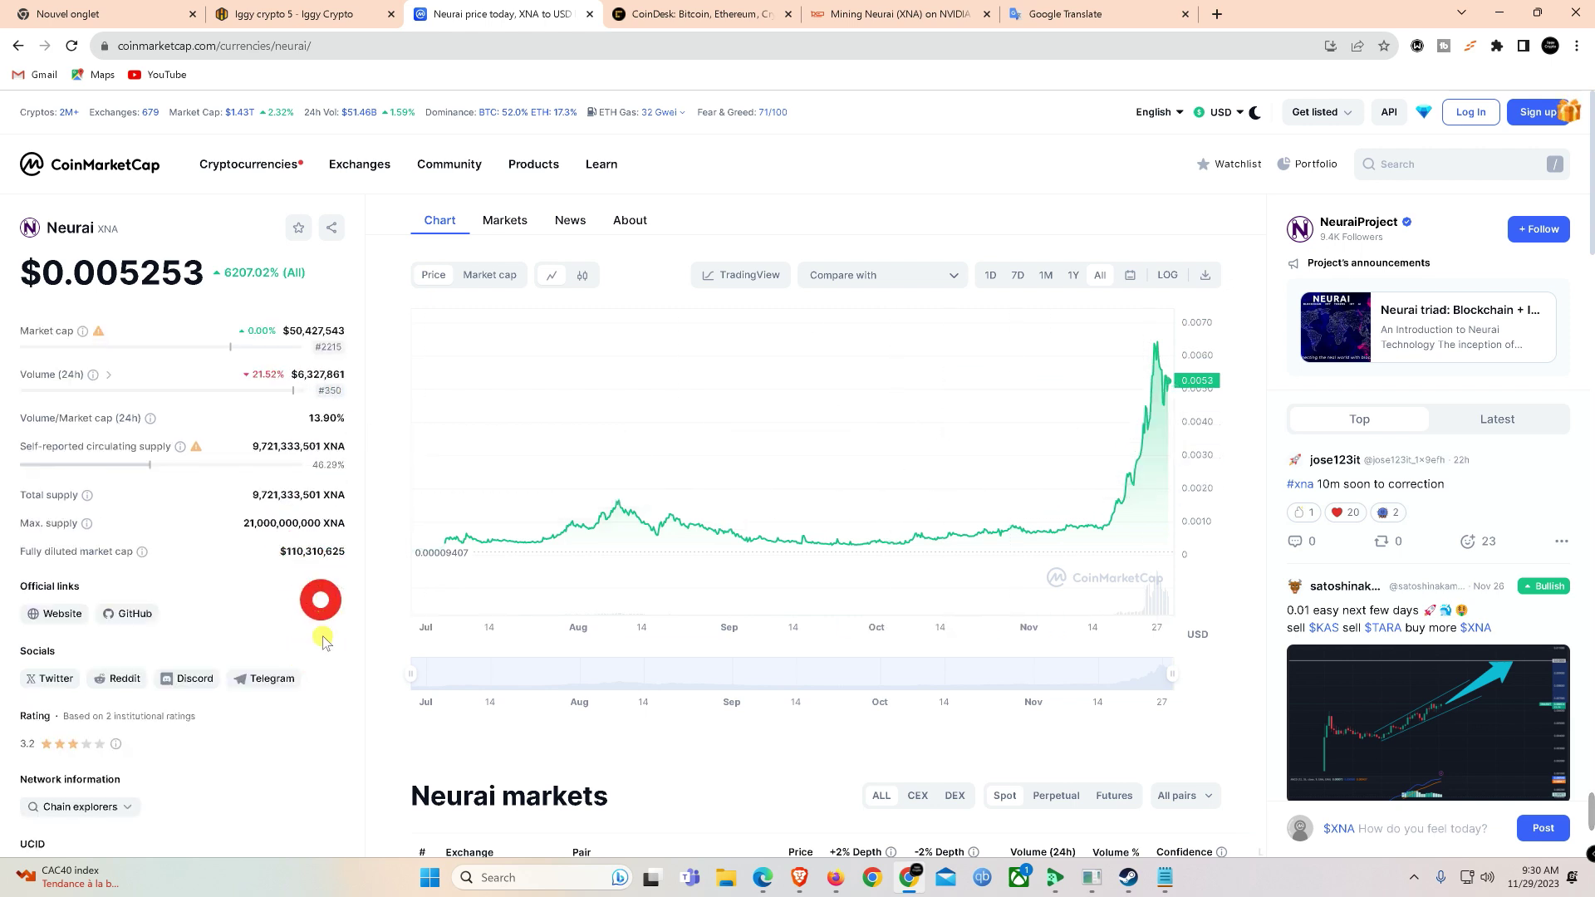
pyautogui.scroll(-2, 380, 665)
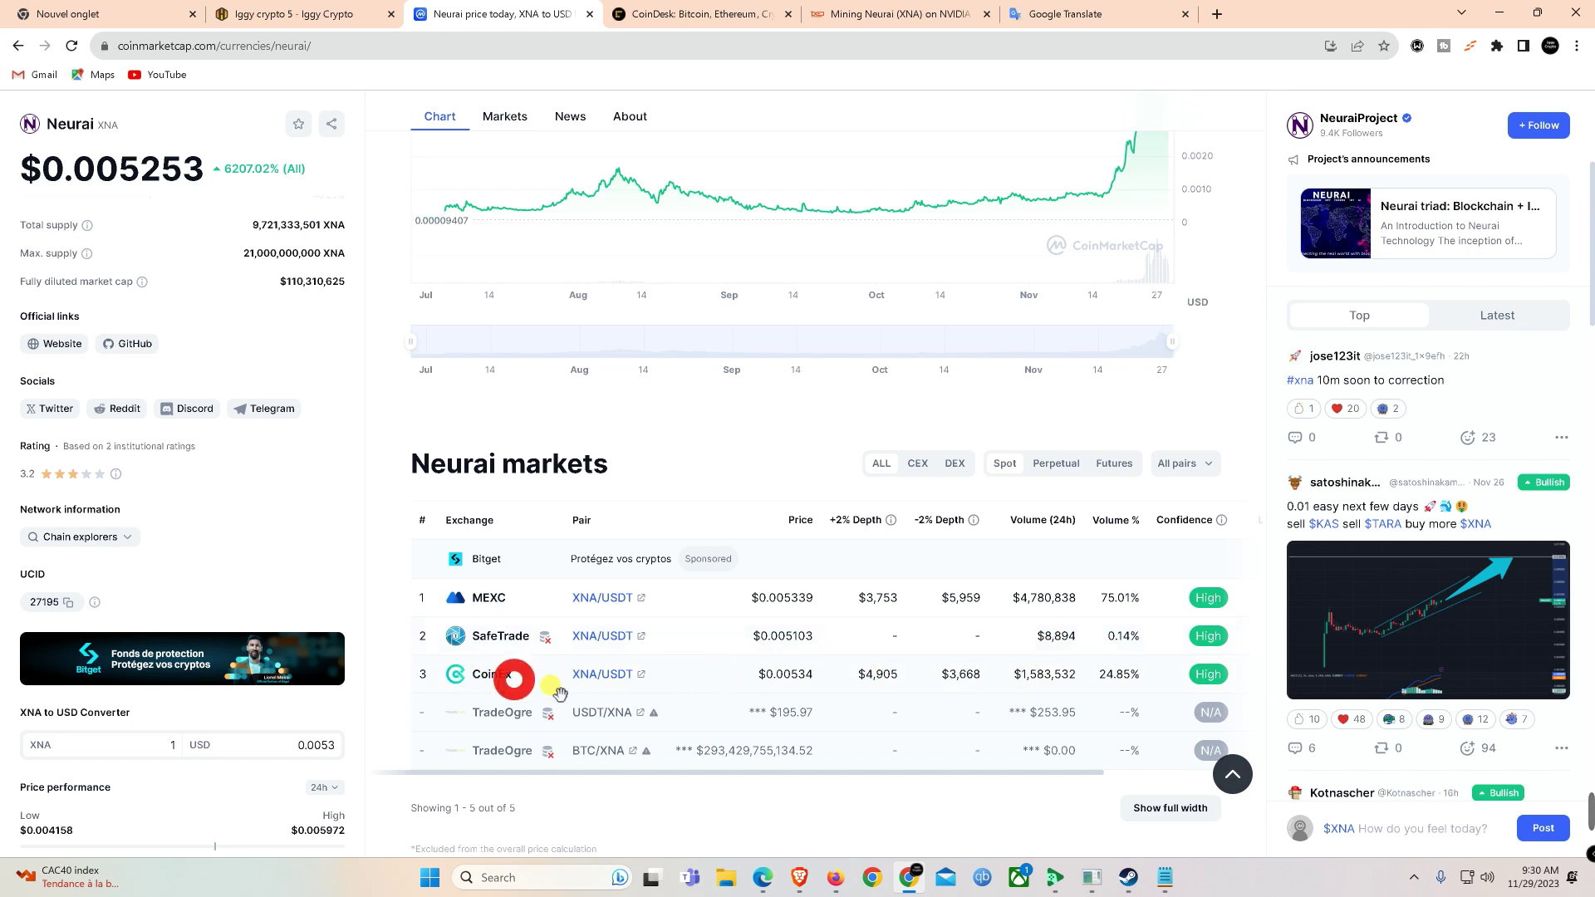
pyautogui.scroll(-7, 392, 764)
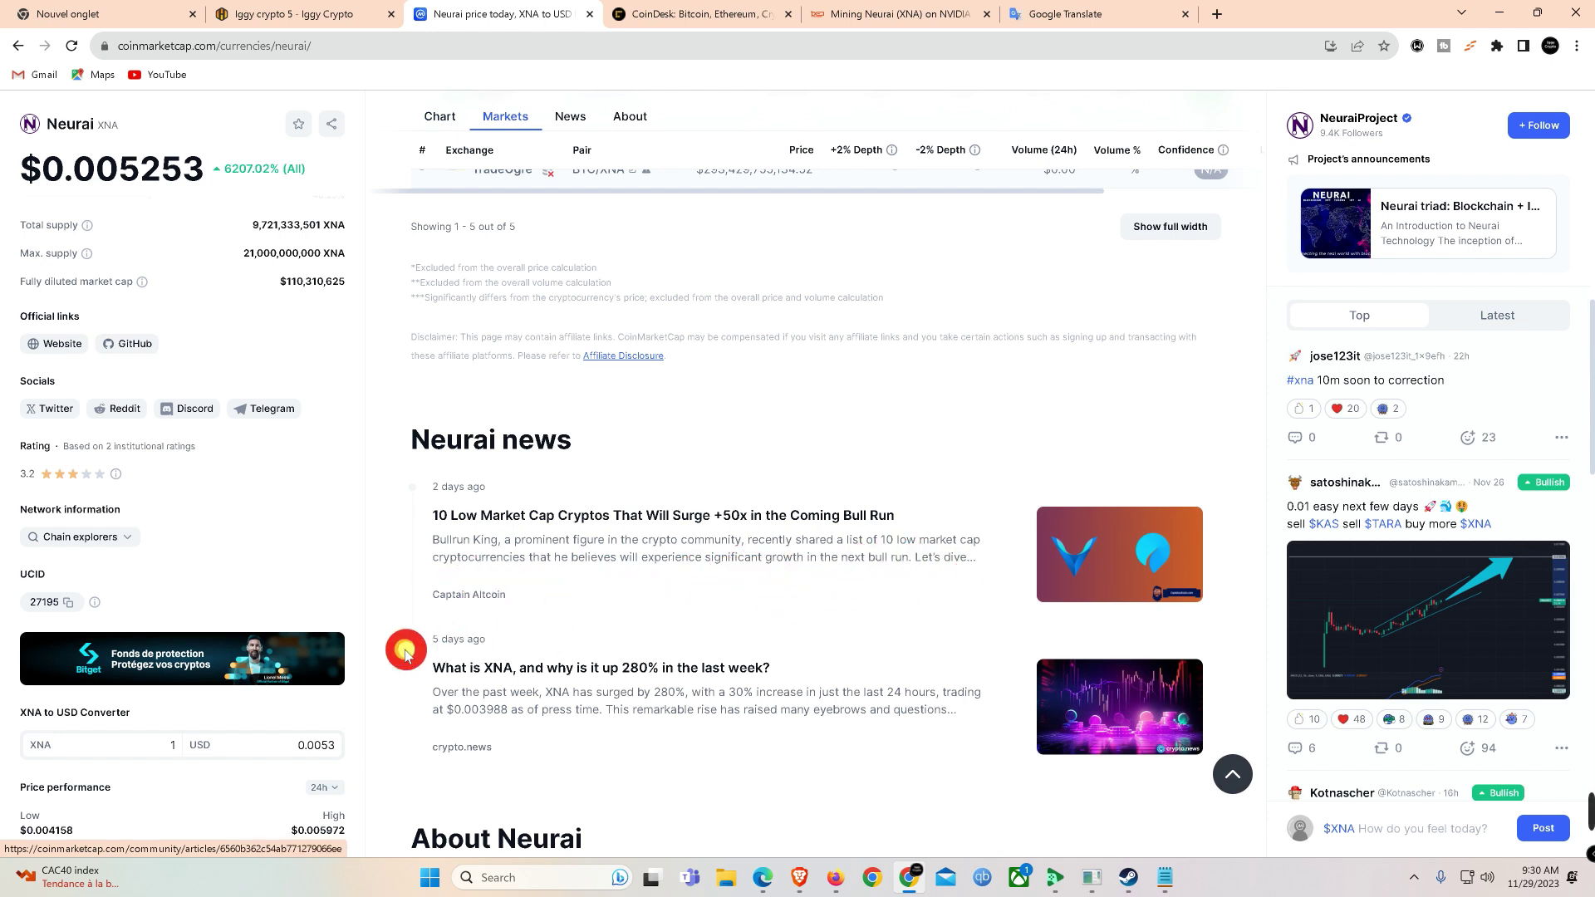
pyautogui.scroll(-2, 399, 677)
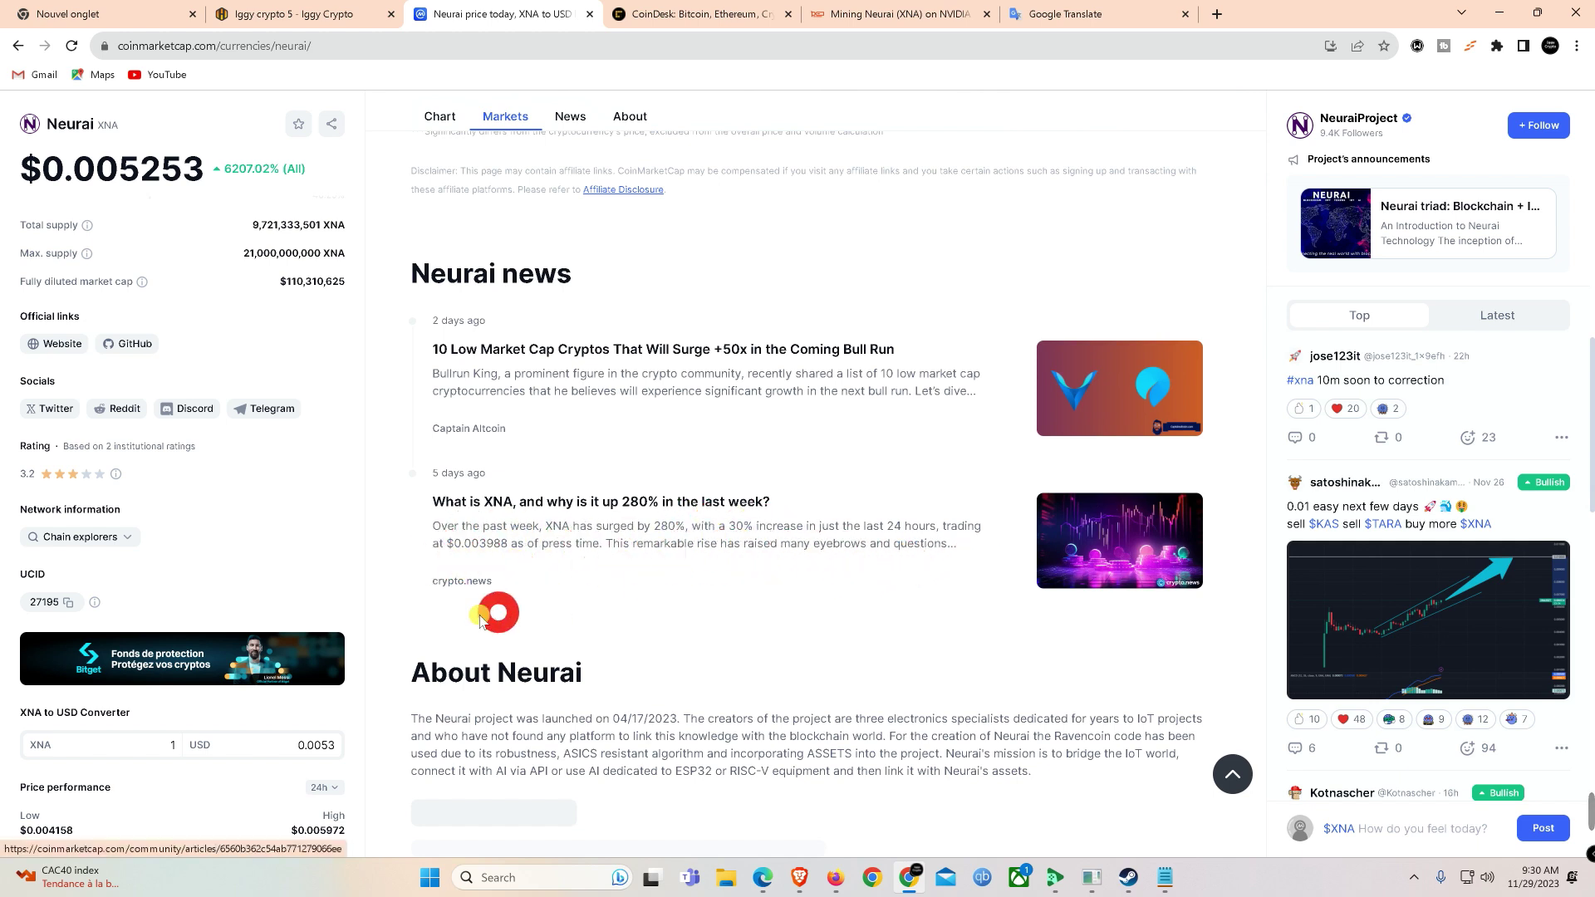
pyautogui.scroll(-2, 413, 610)
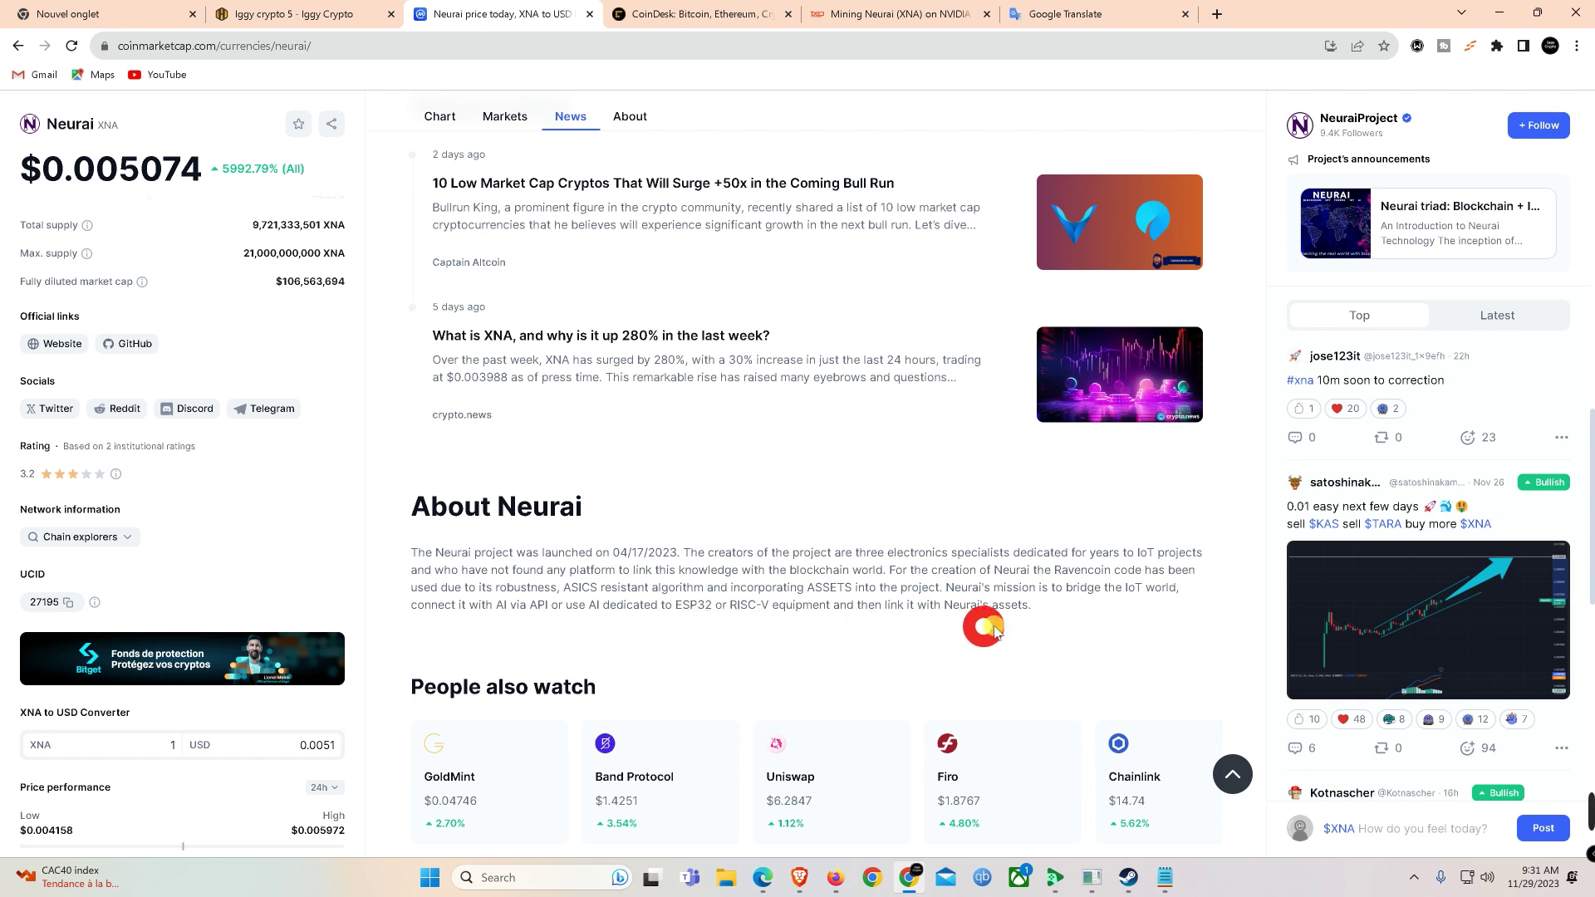
pyautogui.scroll(-7, 400, 670)
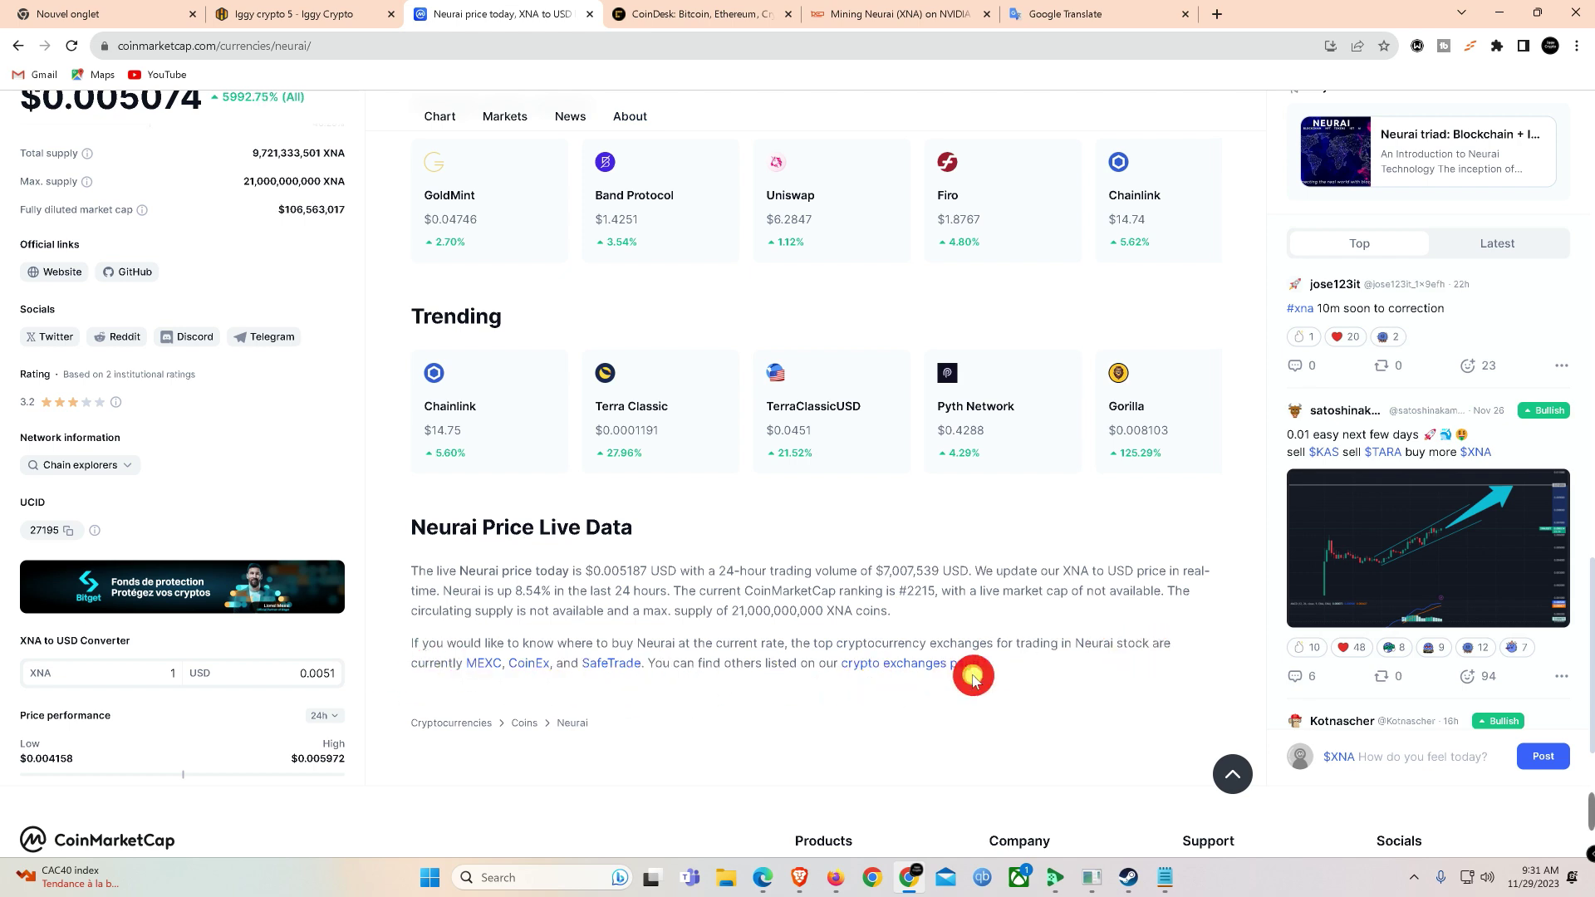
pyautogui.scroll(-3, 379, 658)
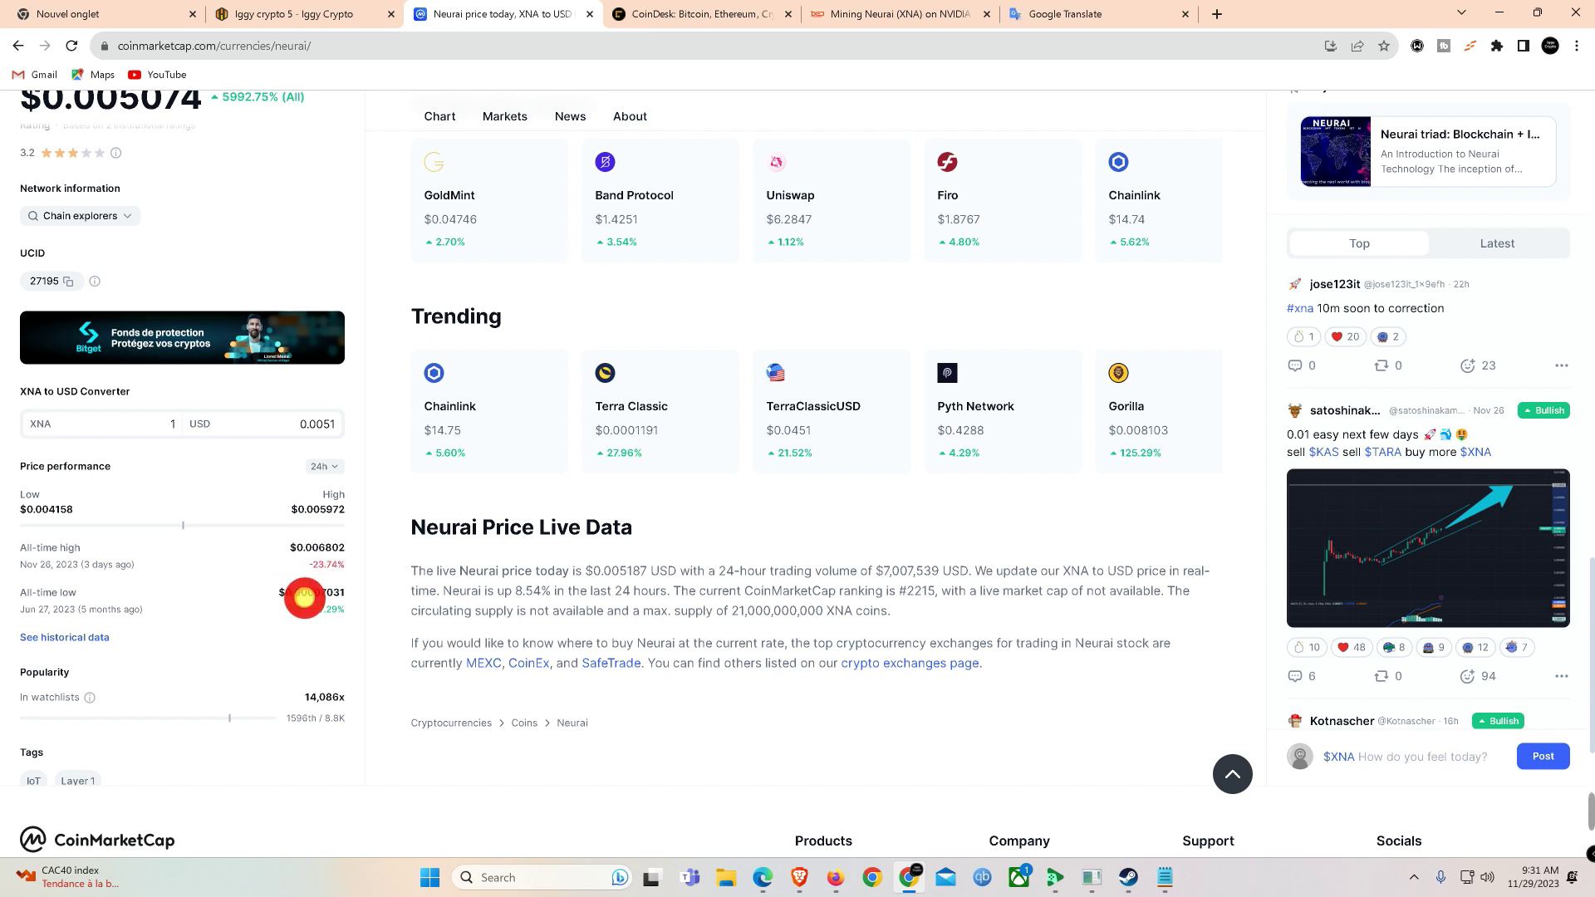
pyautogui.scroll(-1, 329, 658)
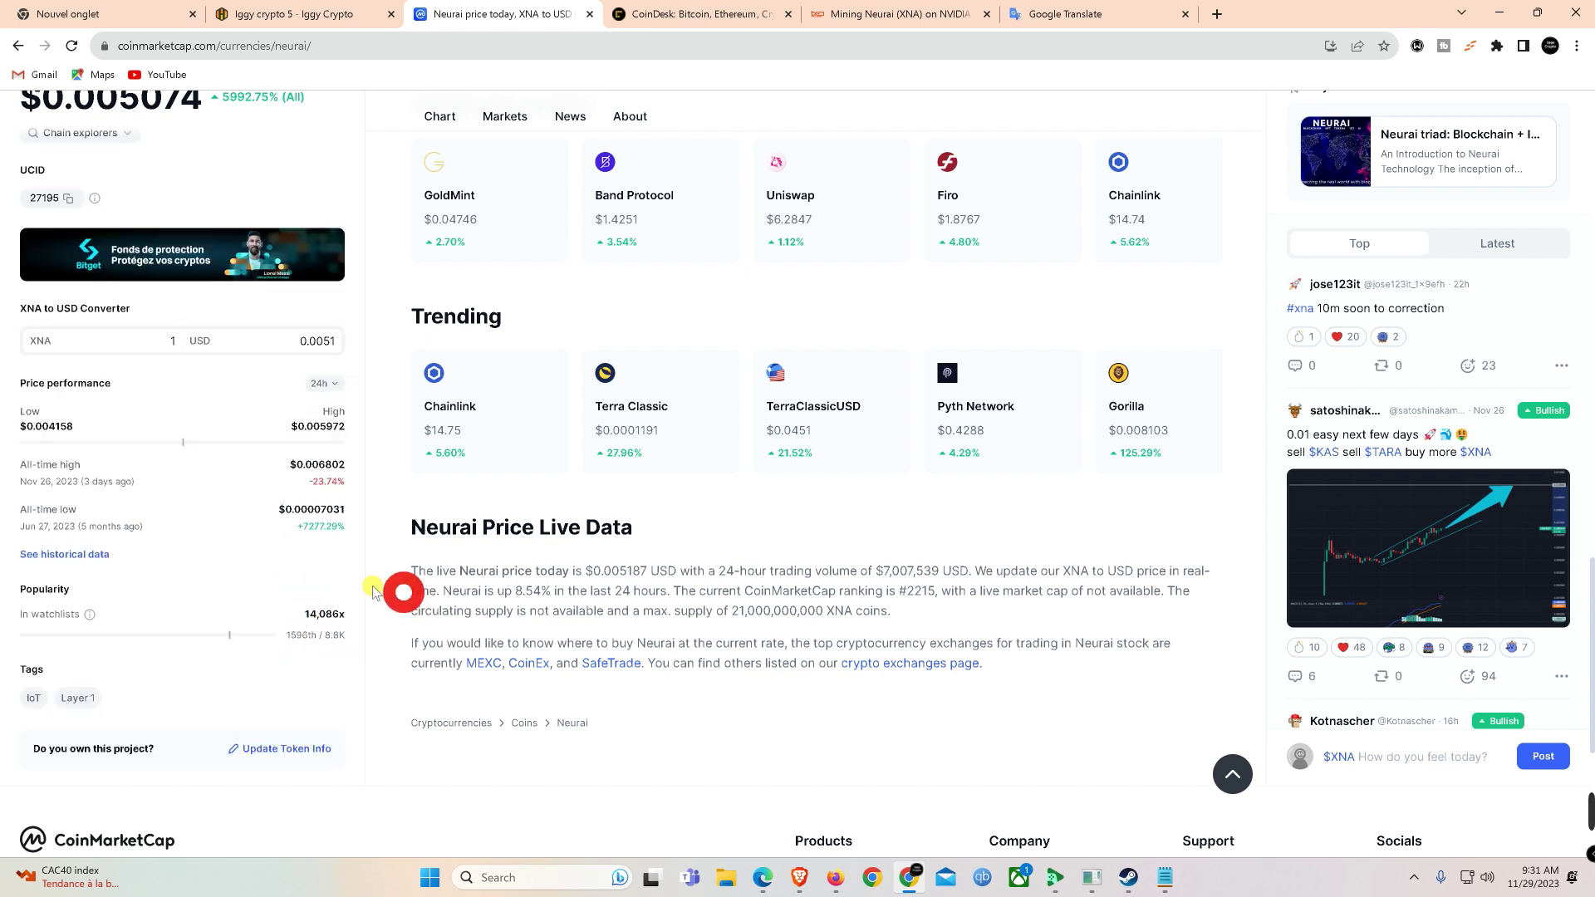
pyautogui.scroll(8, 312, 582)
pyautogui.scroll(3, 384, 523)
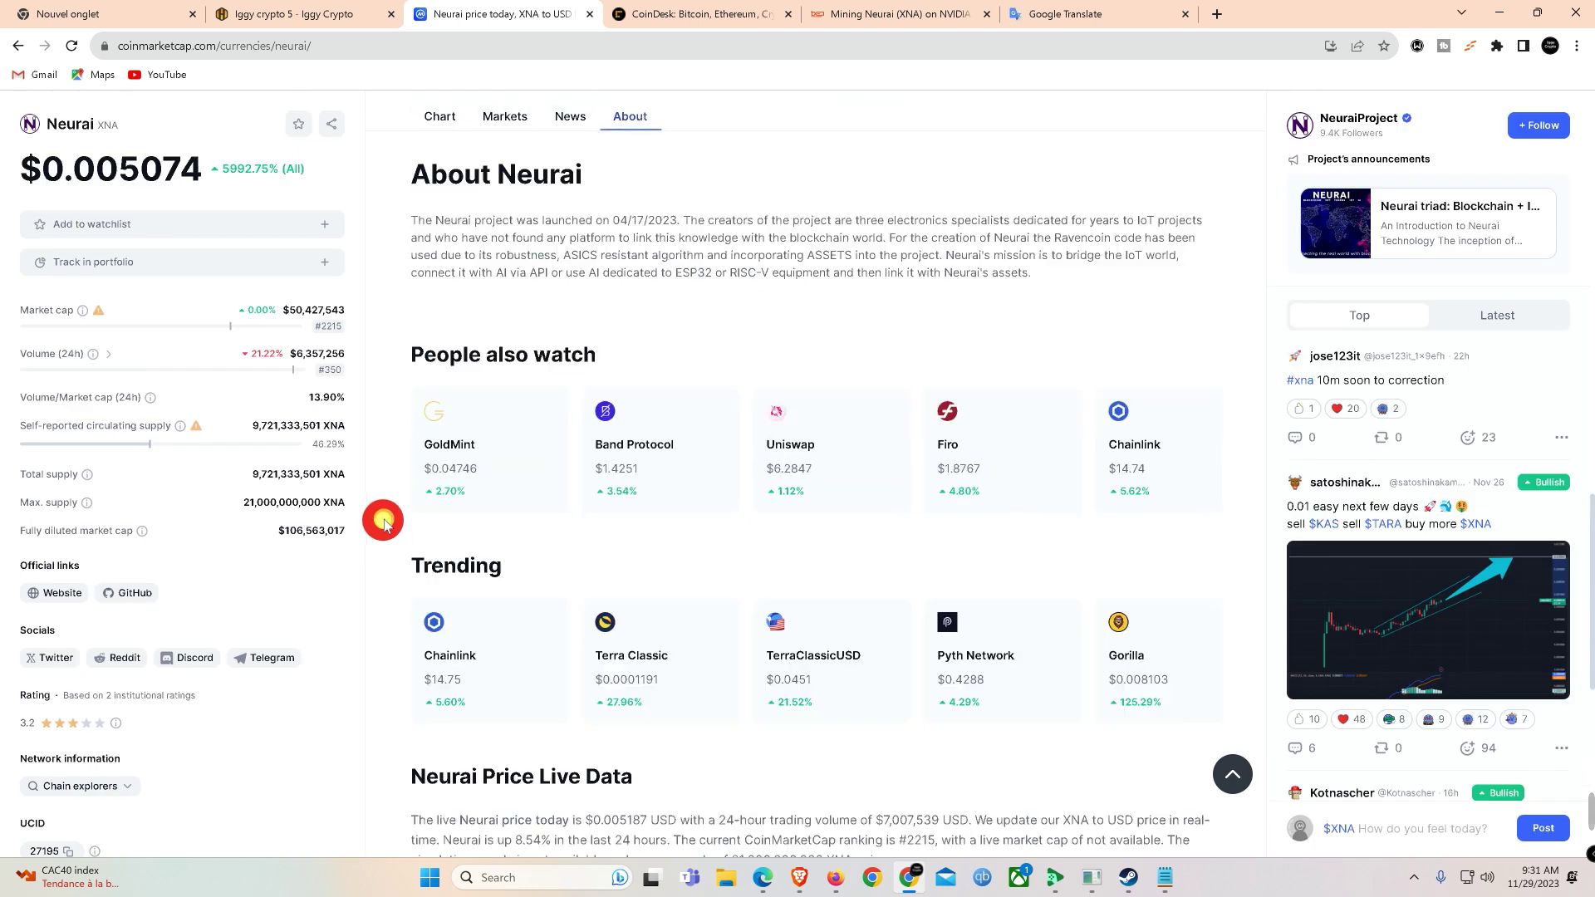
pyautogui.scroll(18, 385, 523)
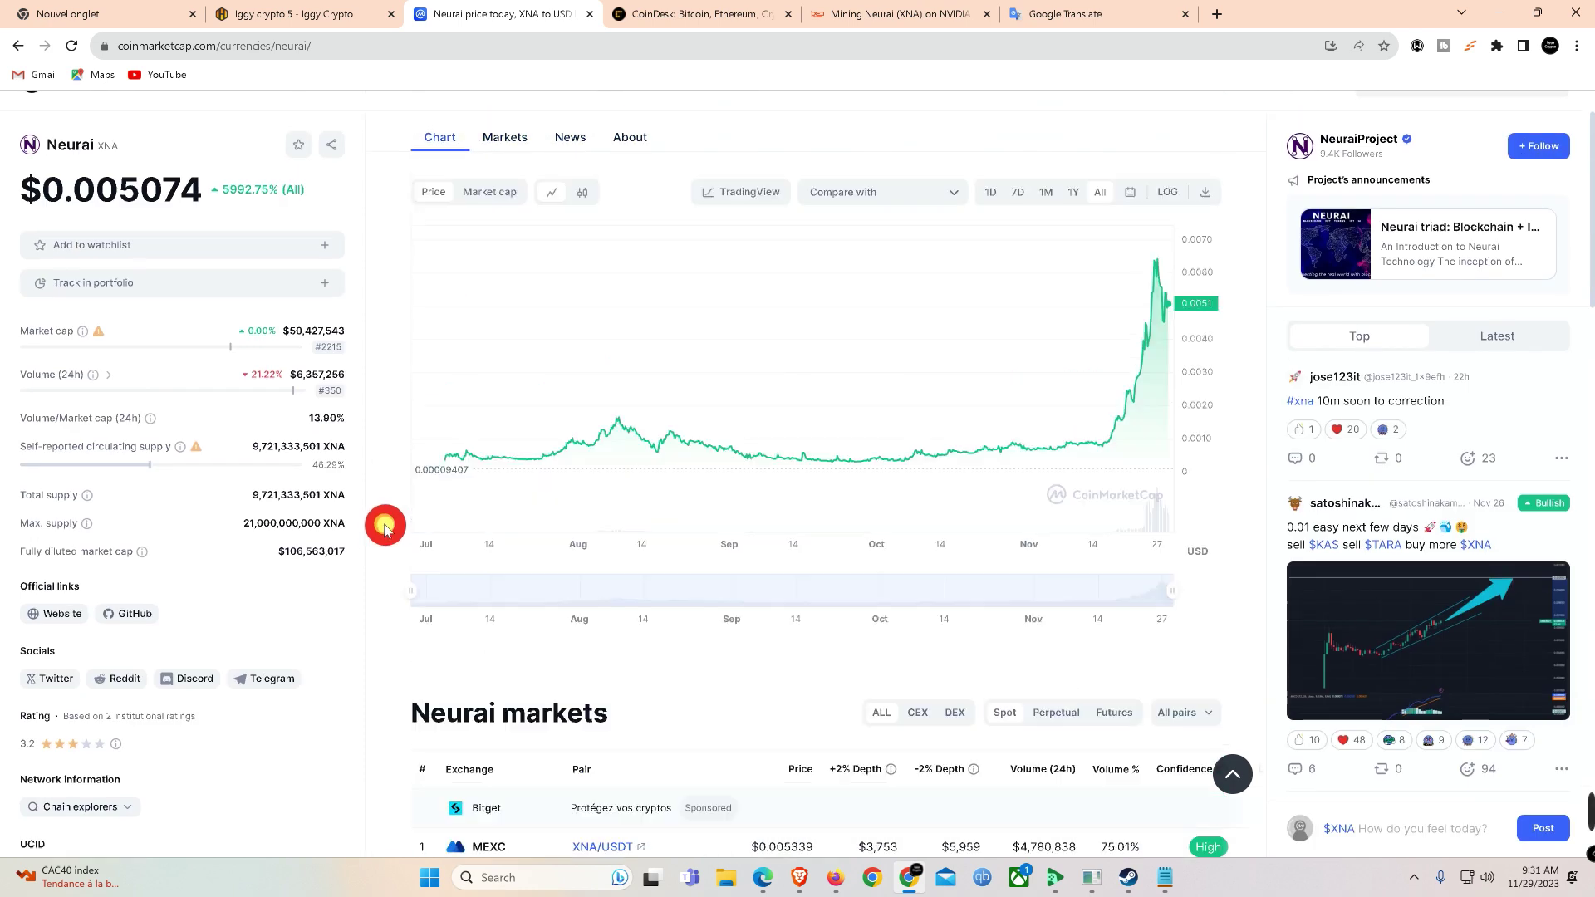
# Step: Skim CoinDesk's latest headlines and Most Read list, then go back to the Hive OS worker
pyautogui.click(623, 15)
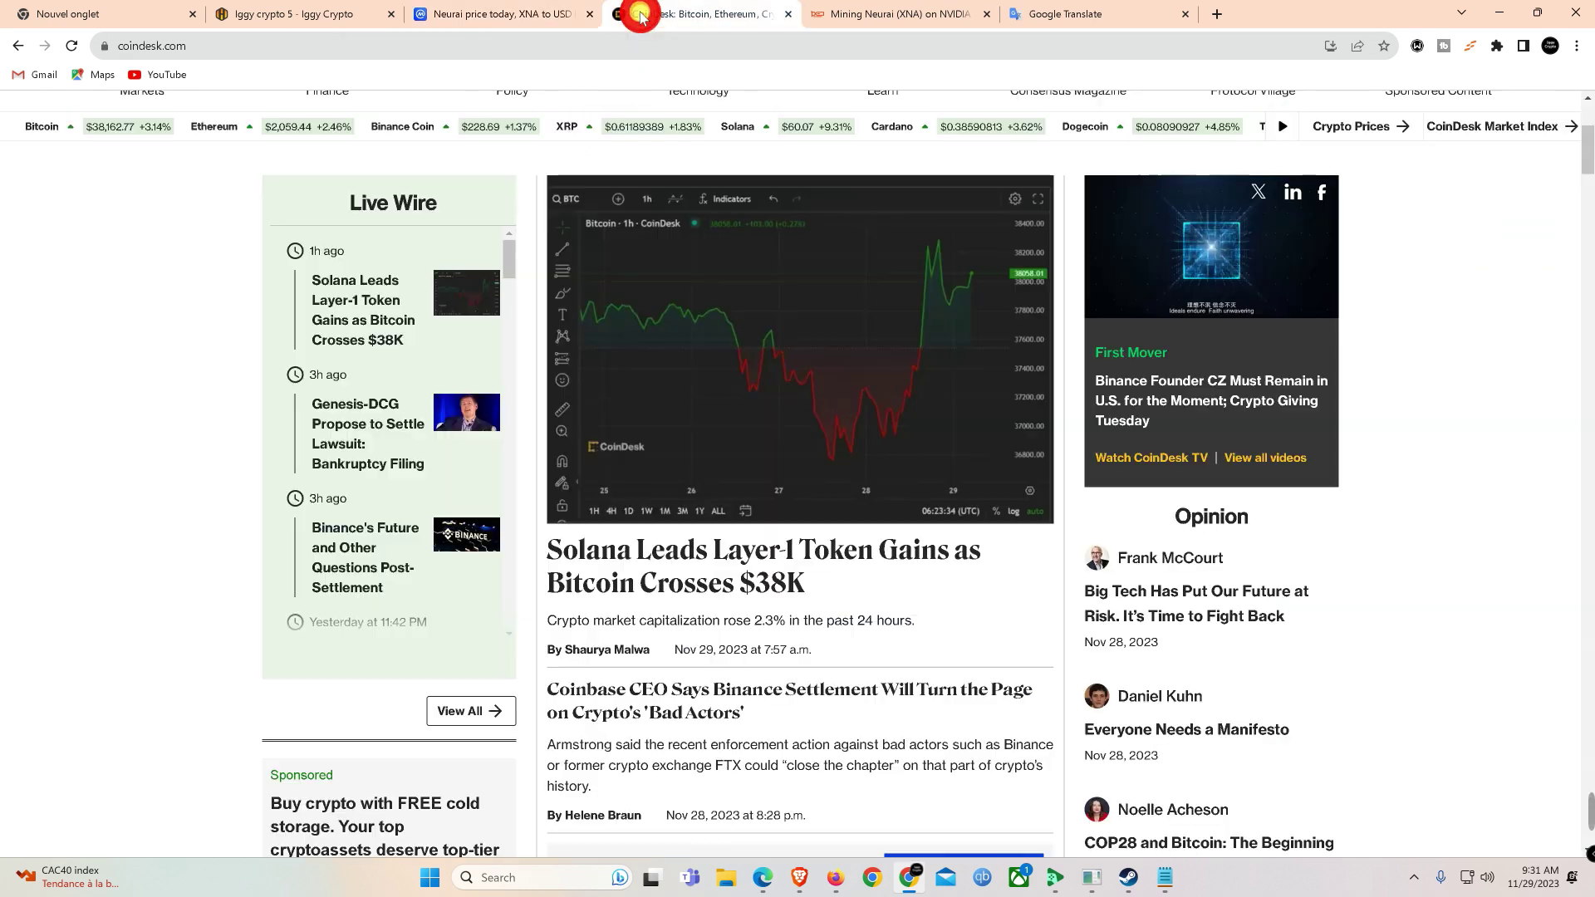
pyautogui.scroll(2, 167, 249)
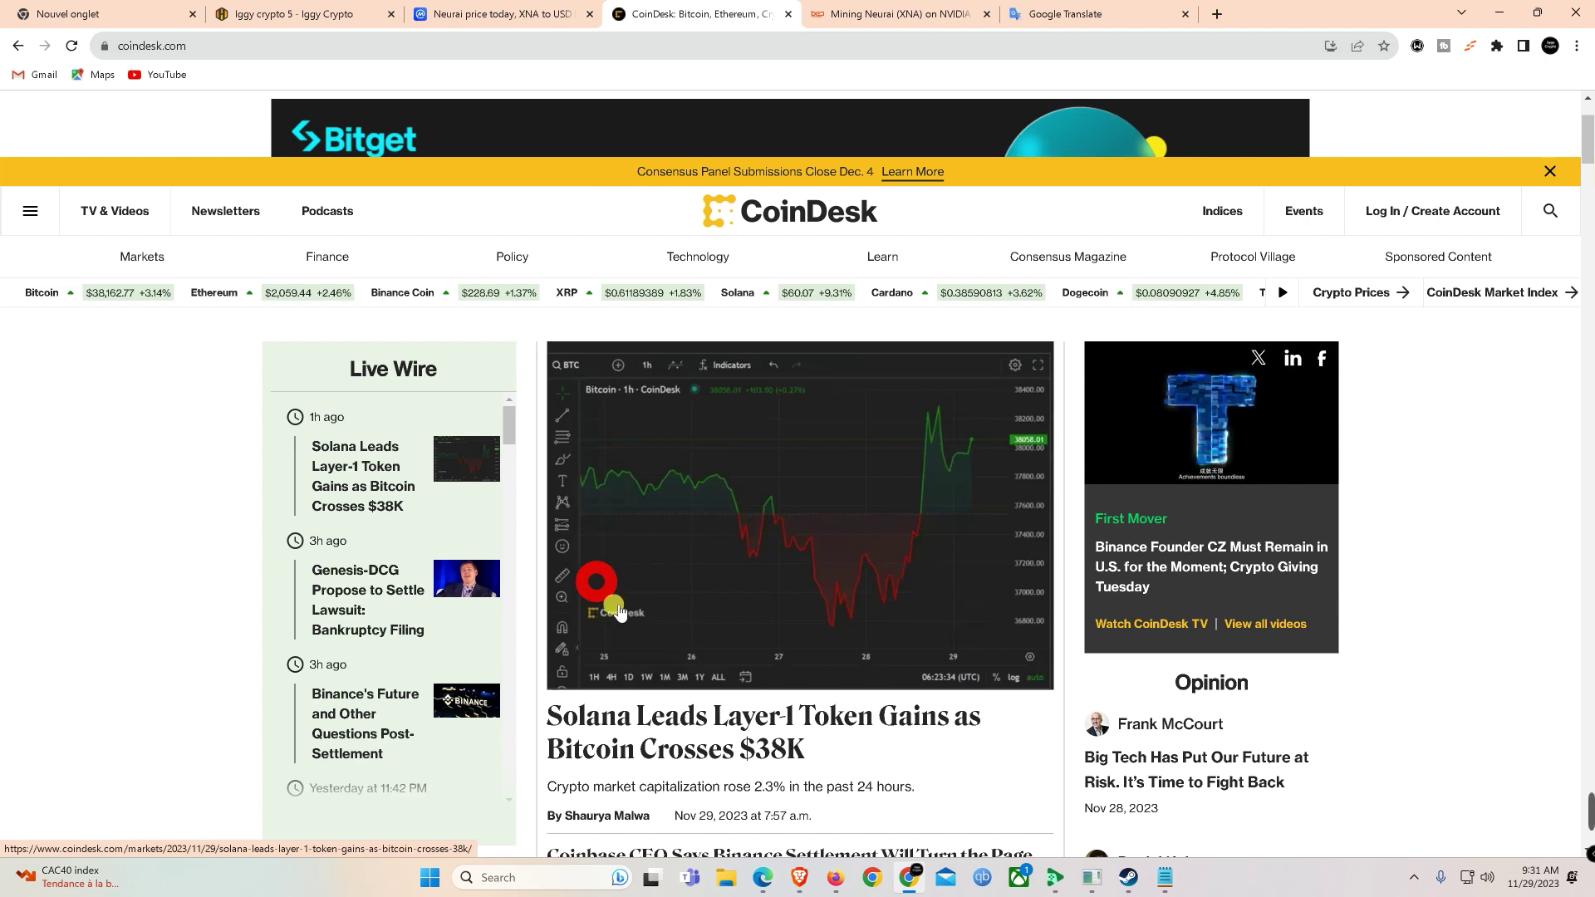
pyautogui.scroll(-3, 418, 761)
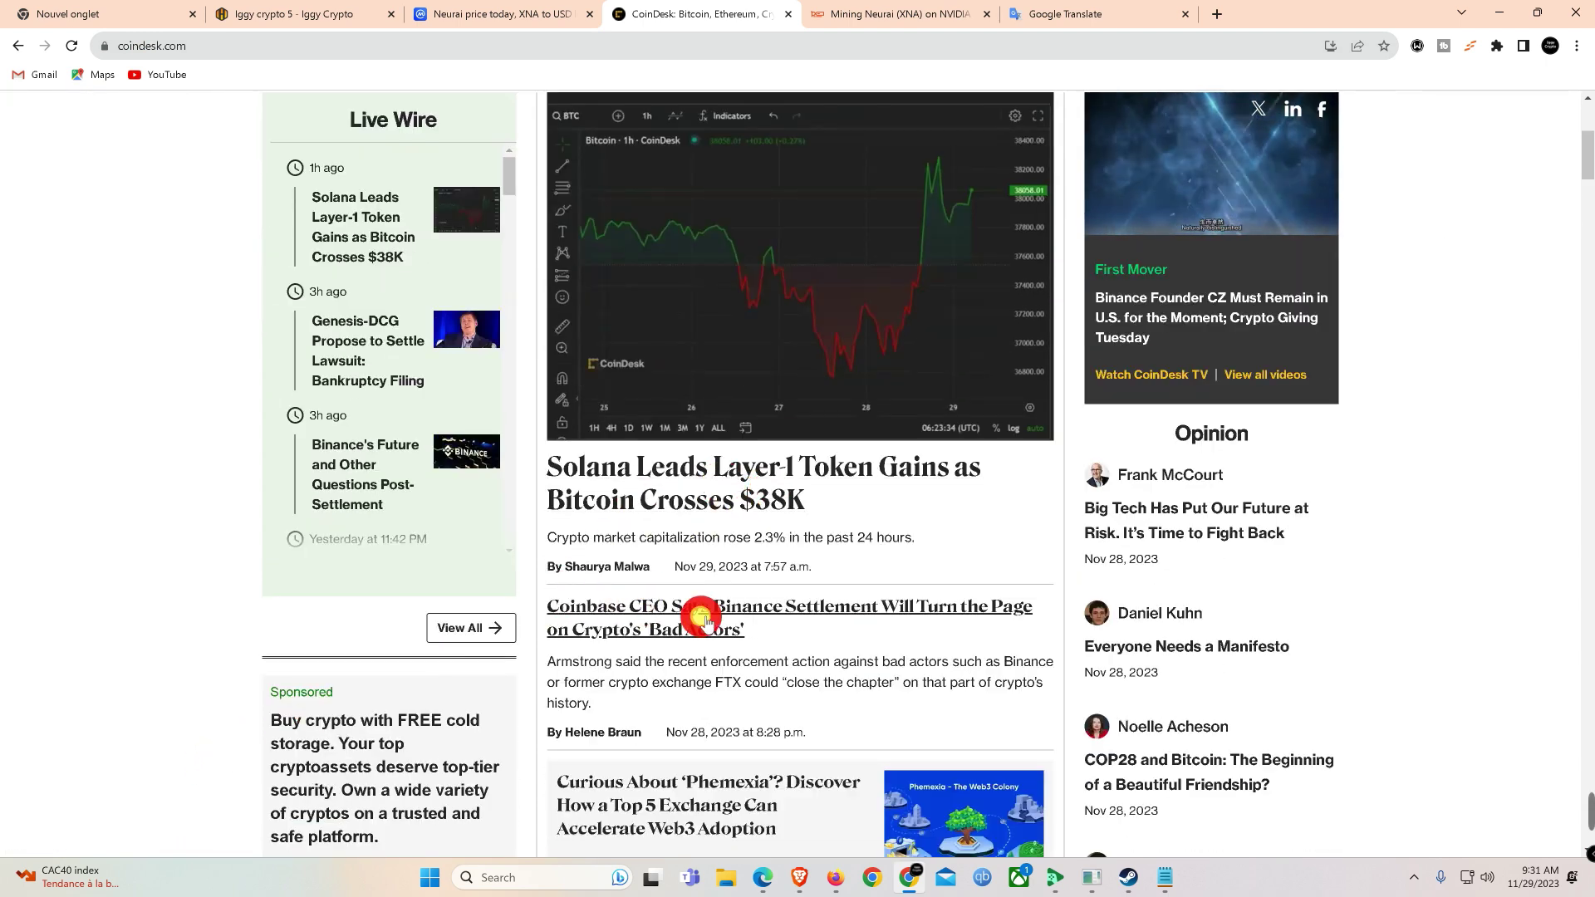
pyautogui.scroll(-3, 600, 642)
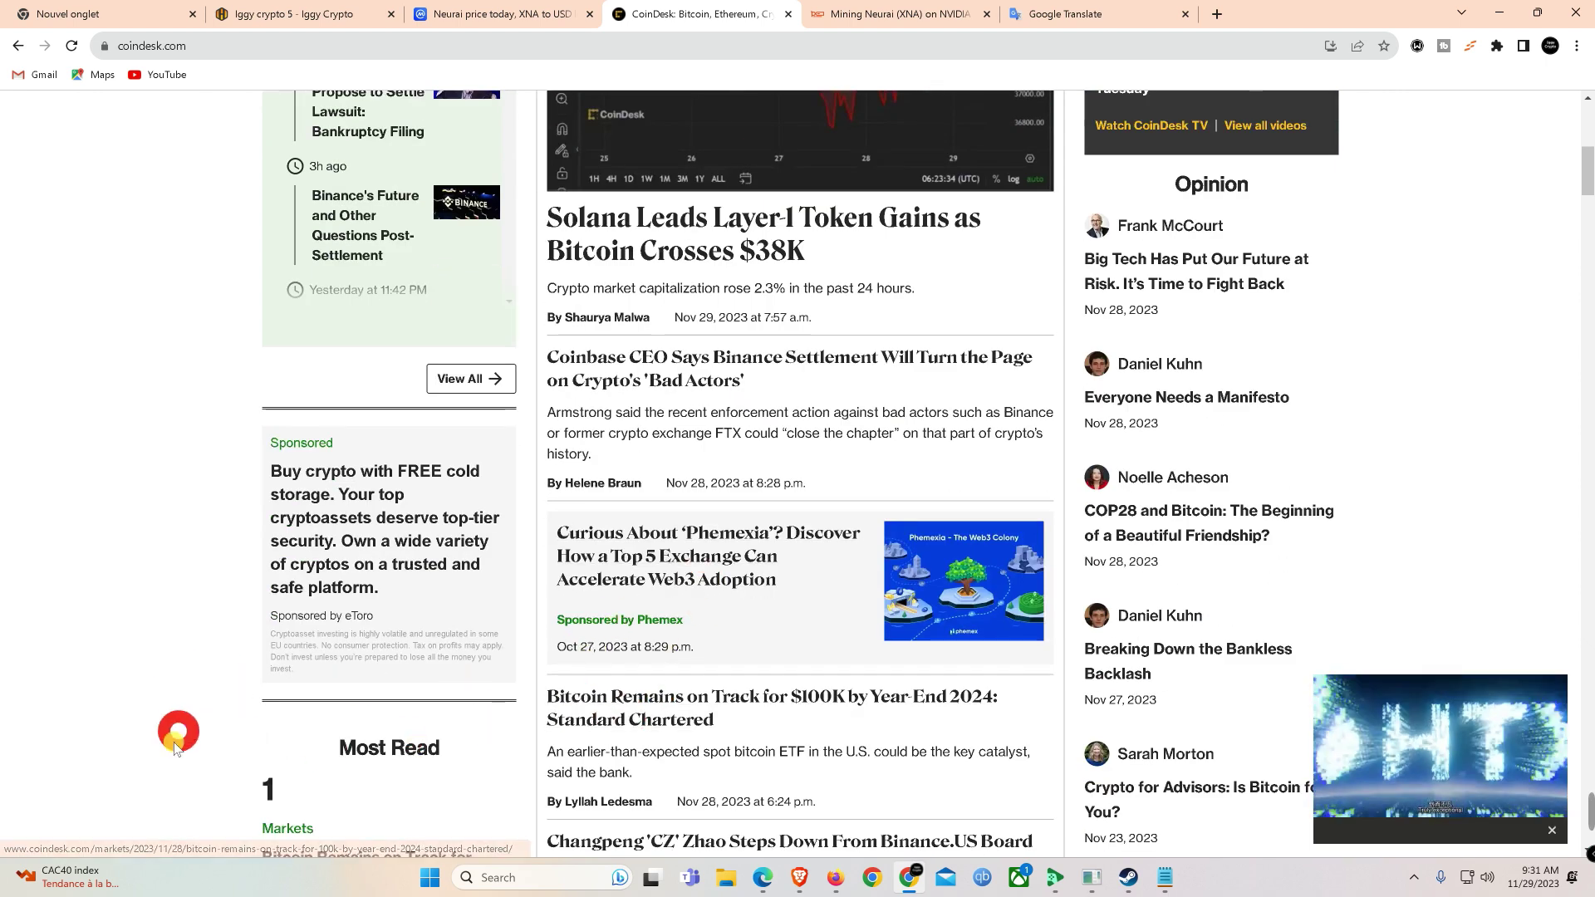
pyautogui.scroll(-2, 179, 757)
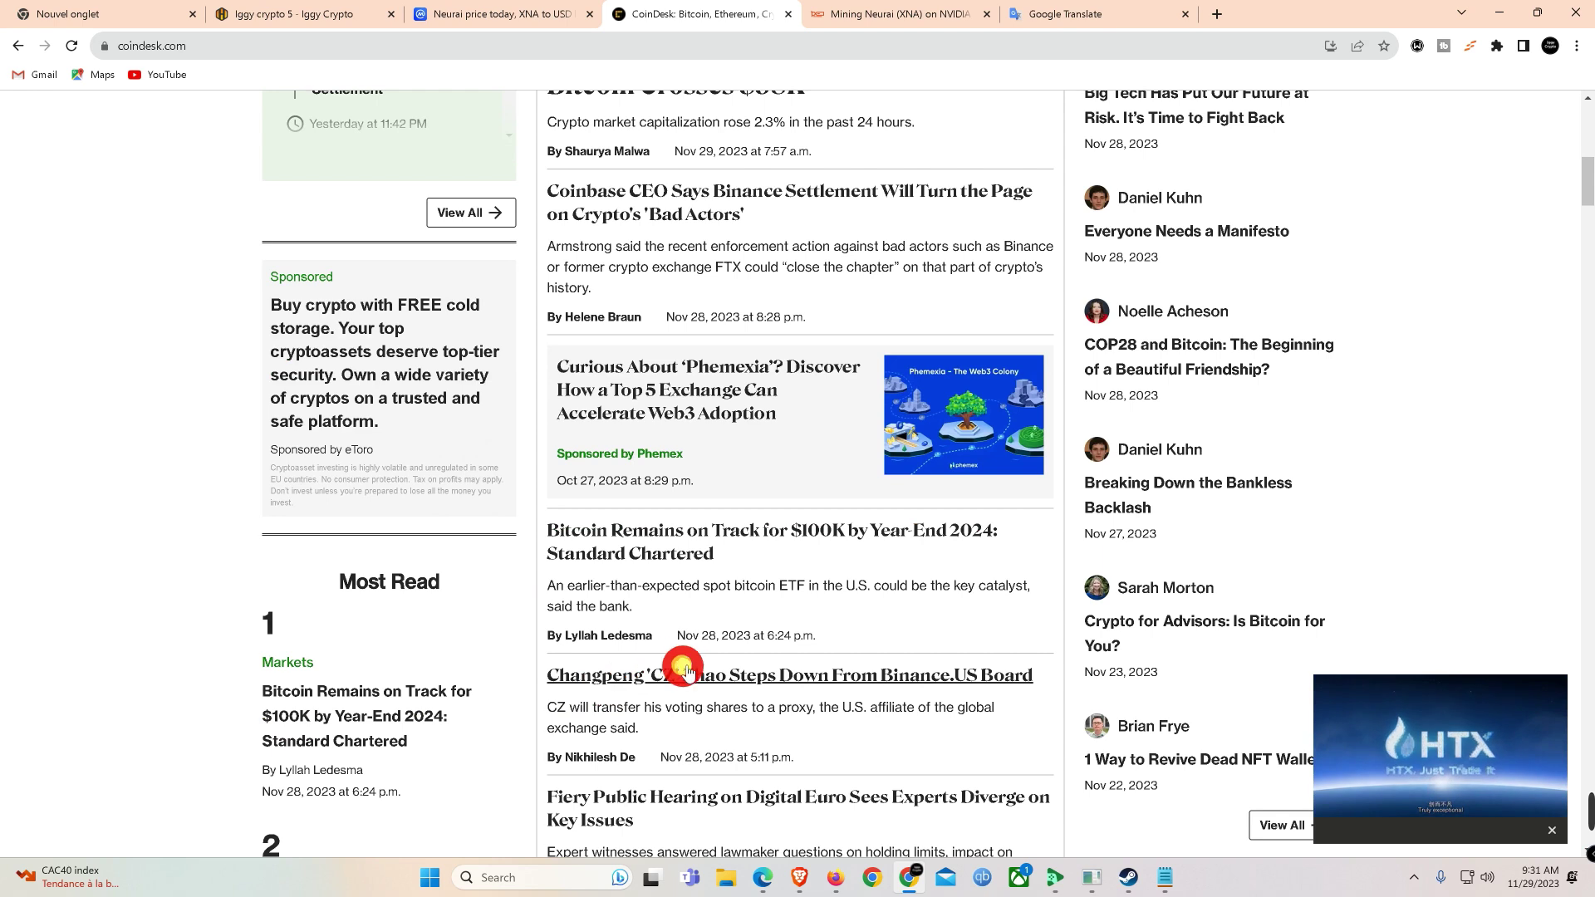
pyautogui.scroll(-2, 169, 659)
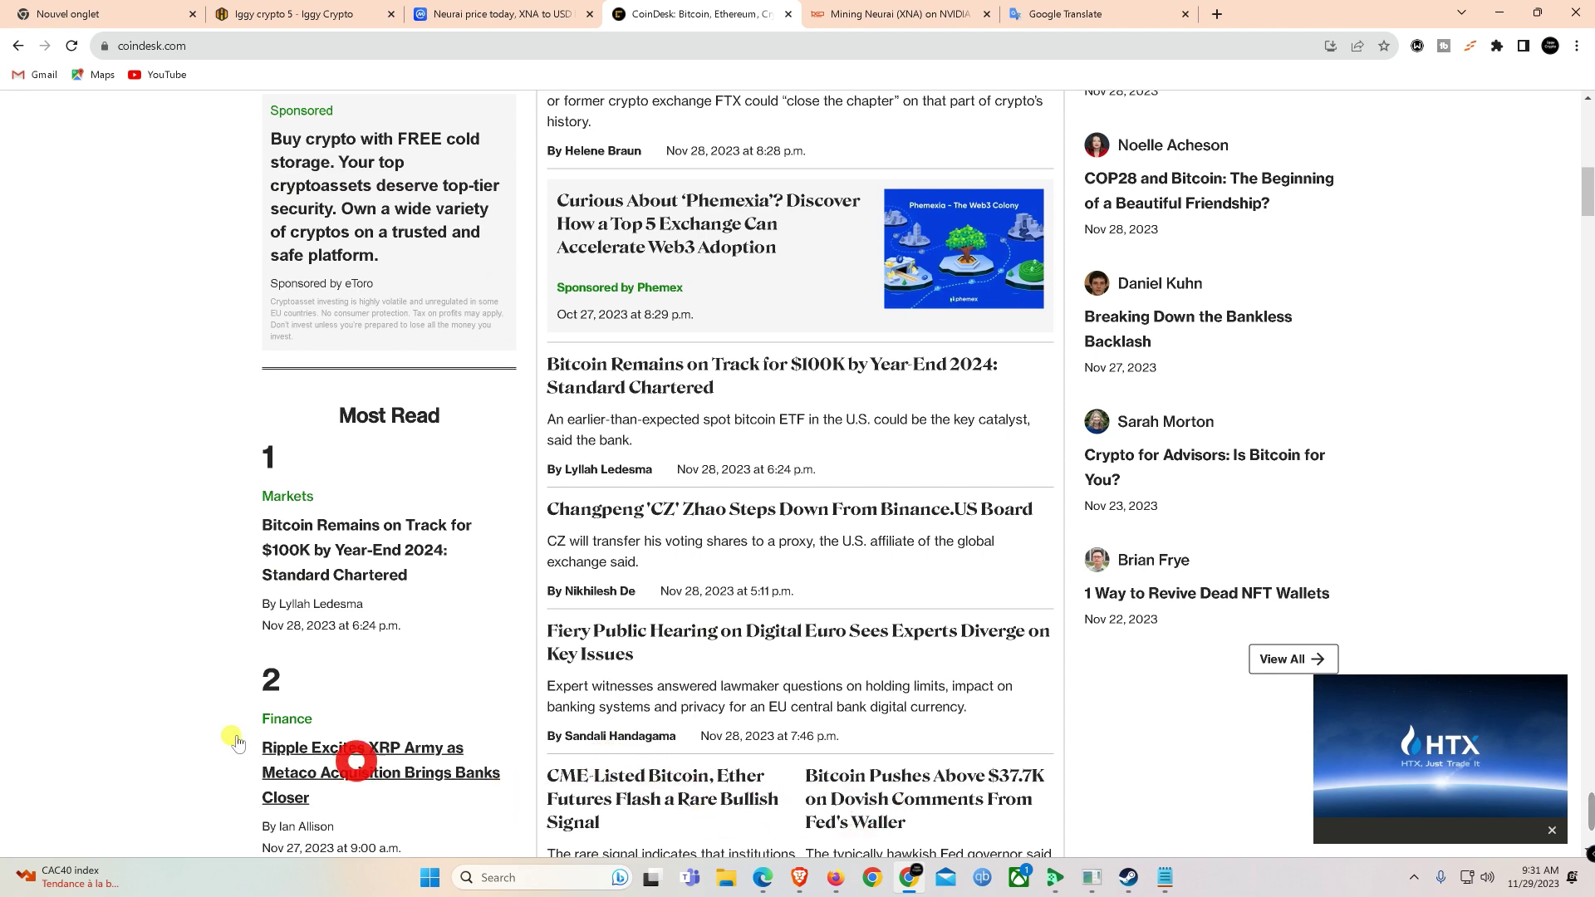
pyautogui.scroll(-2, 83, 708)
pyautogui.scroll(-2, 695, 704)
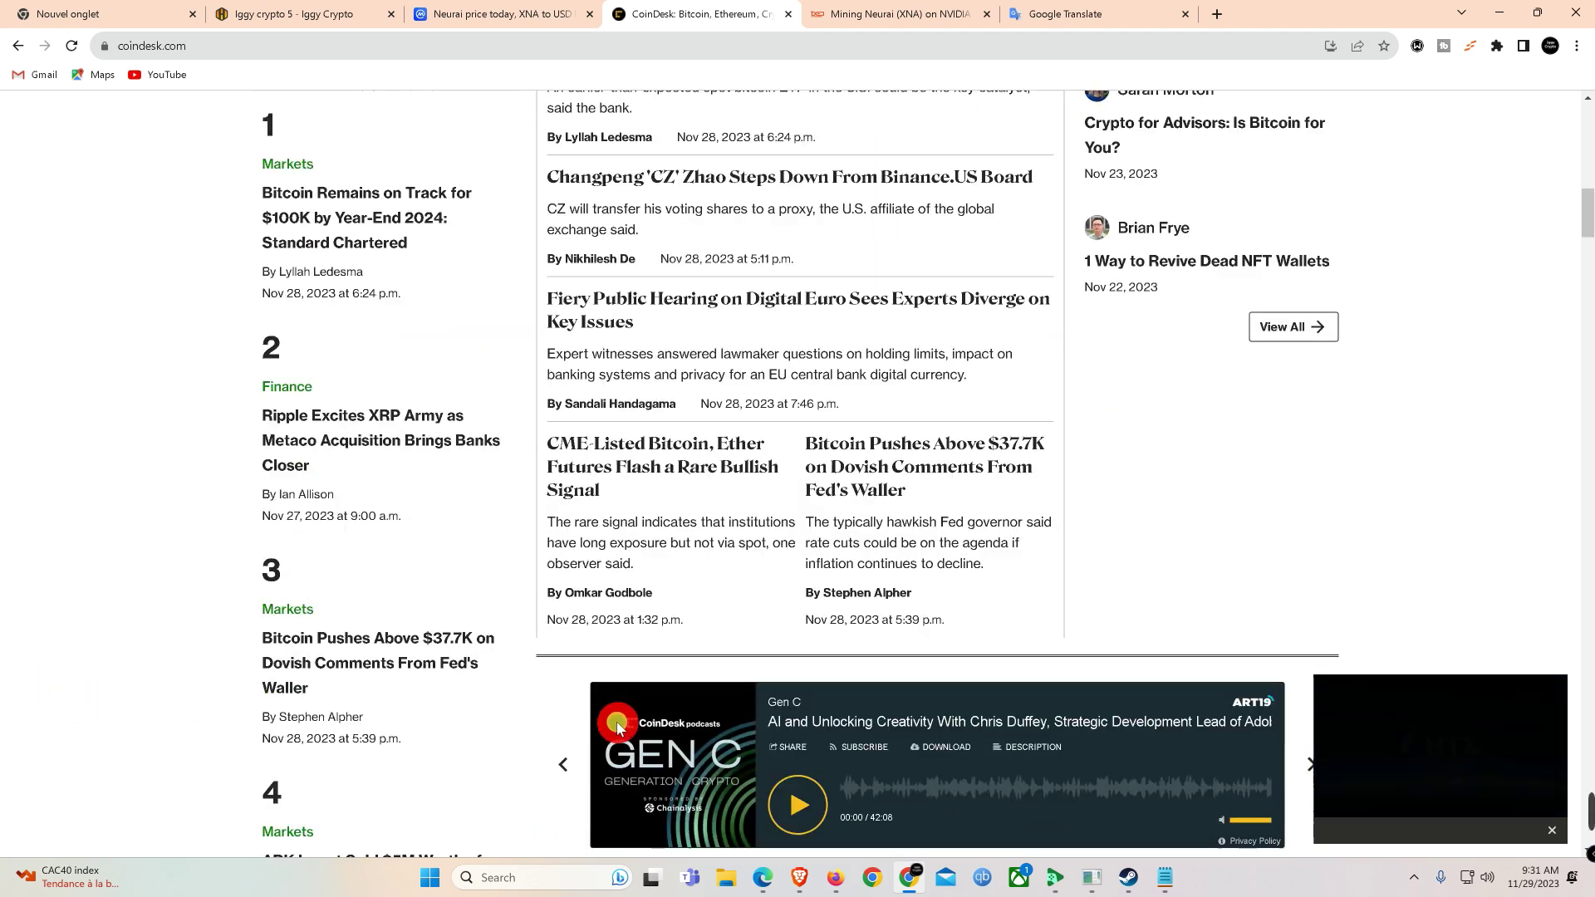
pyautogui.scroll(15, 166, 449)
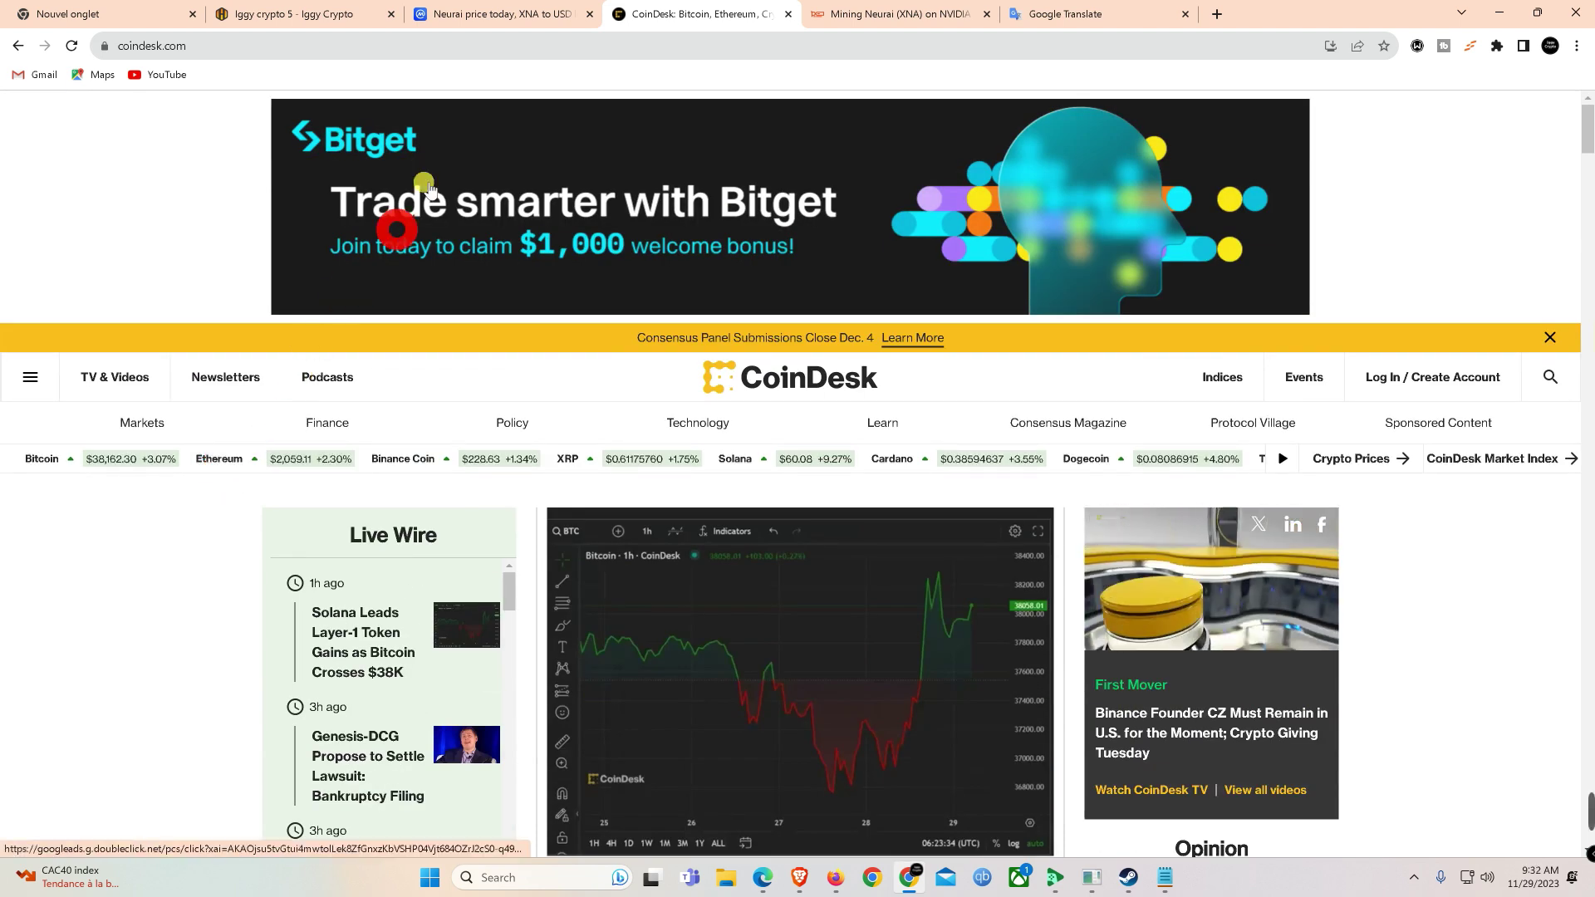
pyautogui.click(319, 19)
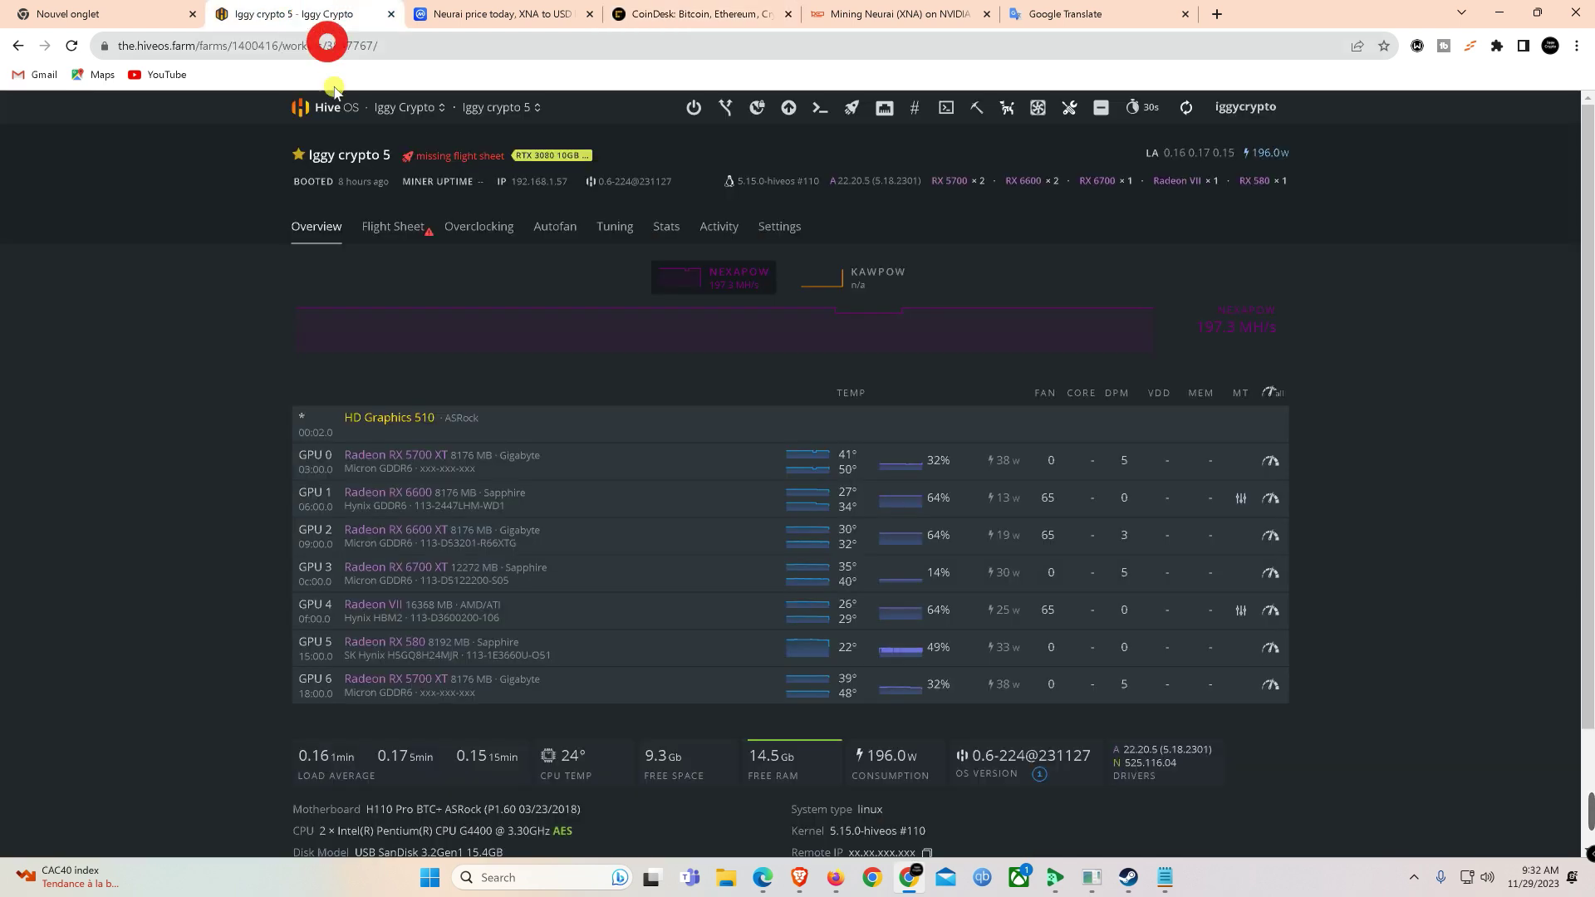
# Step: Start a new flight sheet with coin XNA and the XNA wallet
pyautogui.click(410, 235)
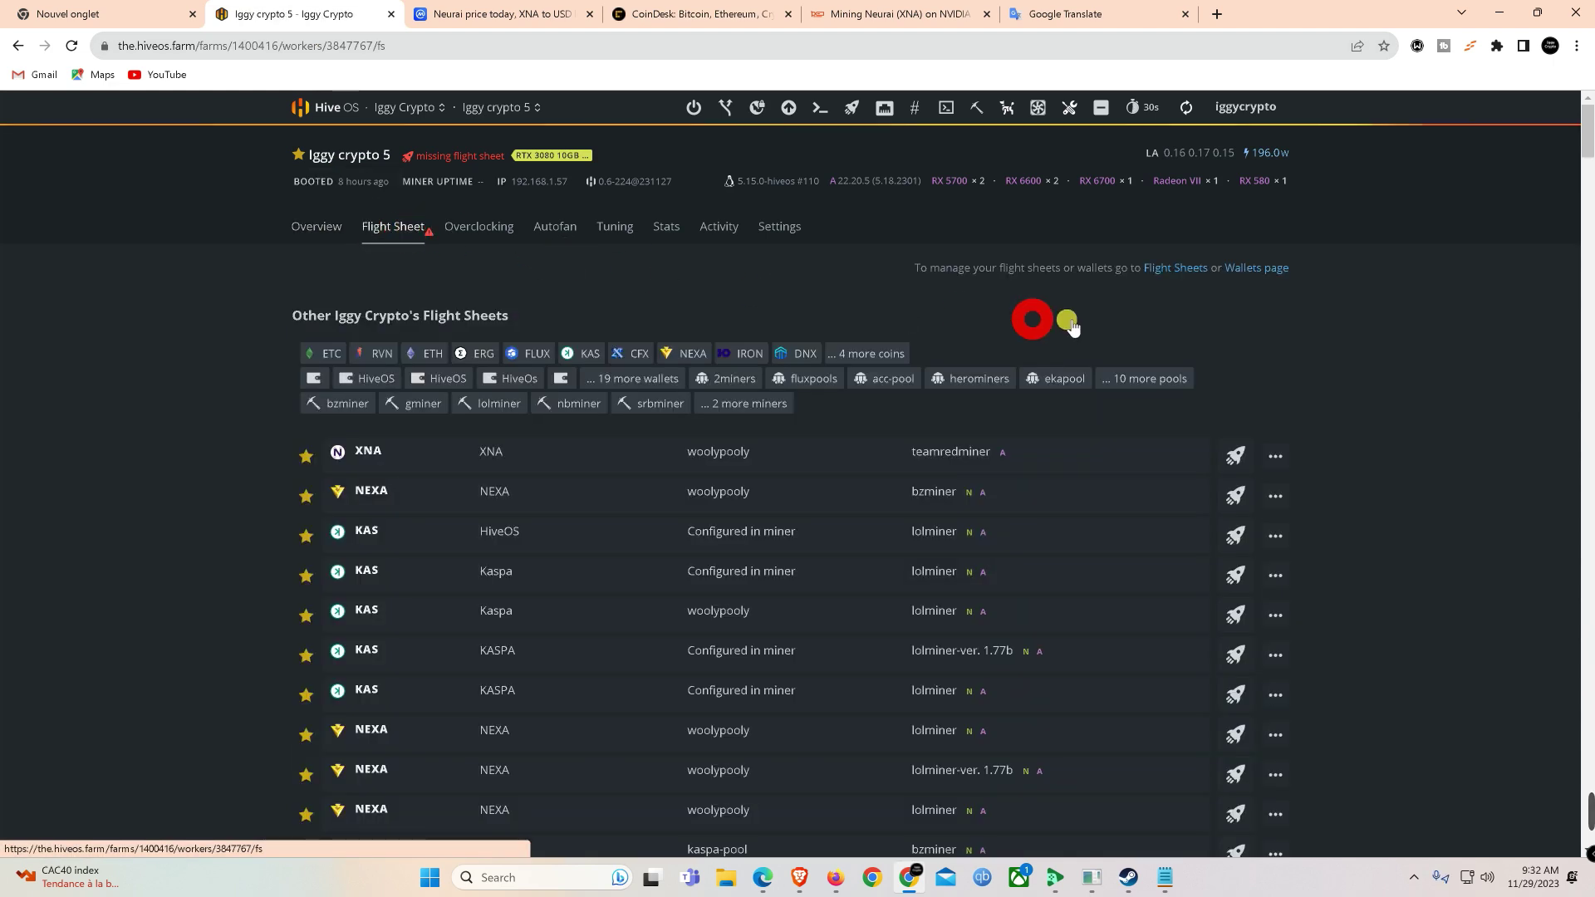
pyautogui.click(1179, 268)
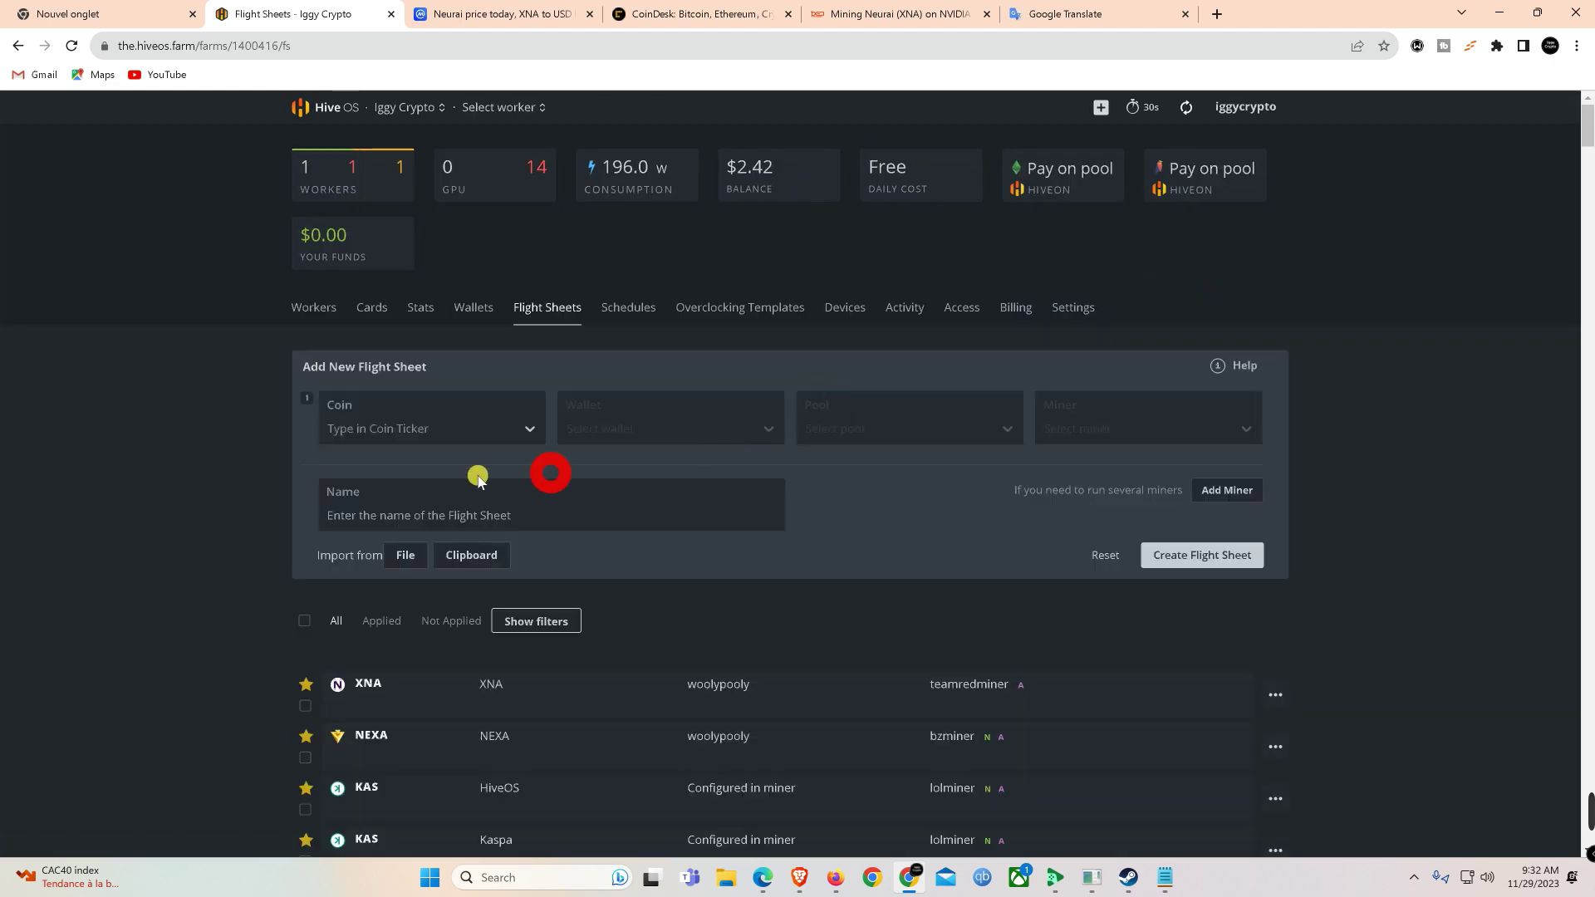
pyautogui.click(459, 428)
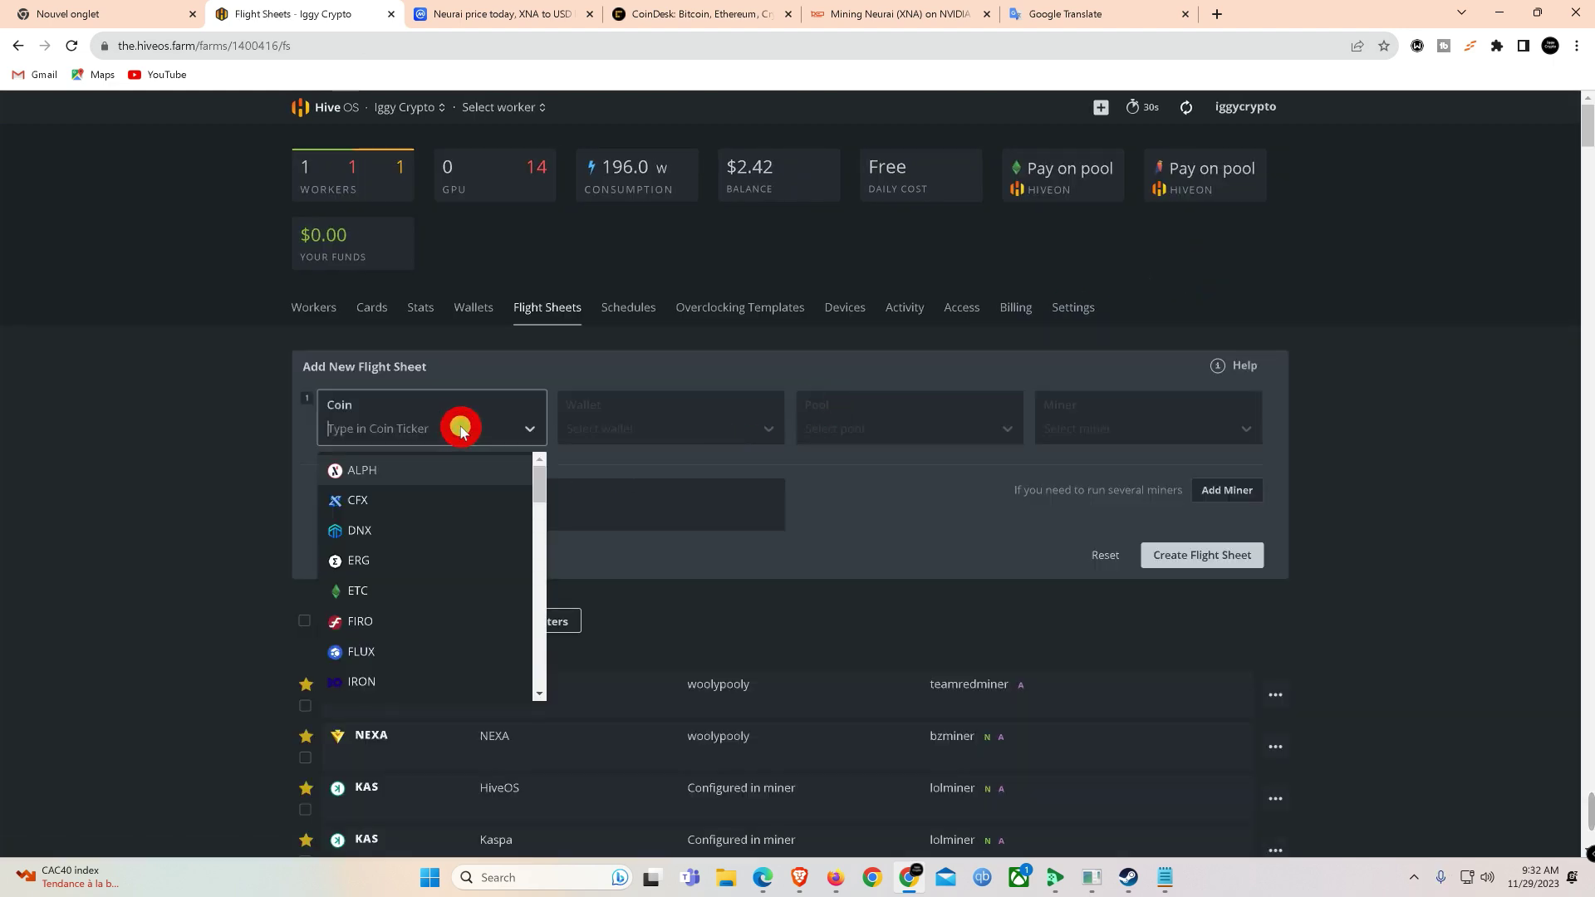
pyautogui.write('xn')
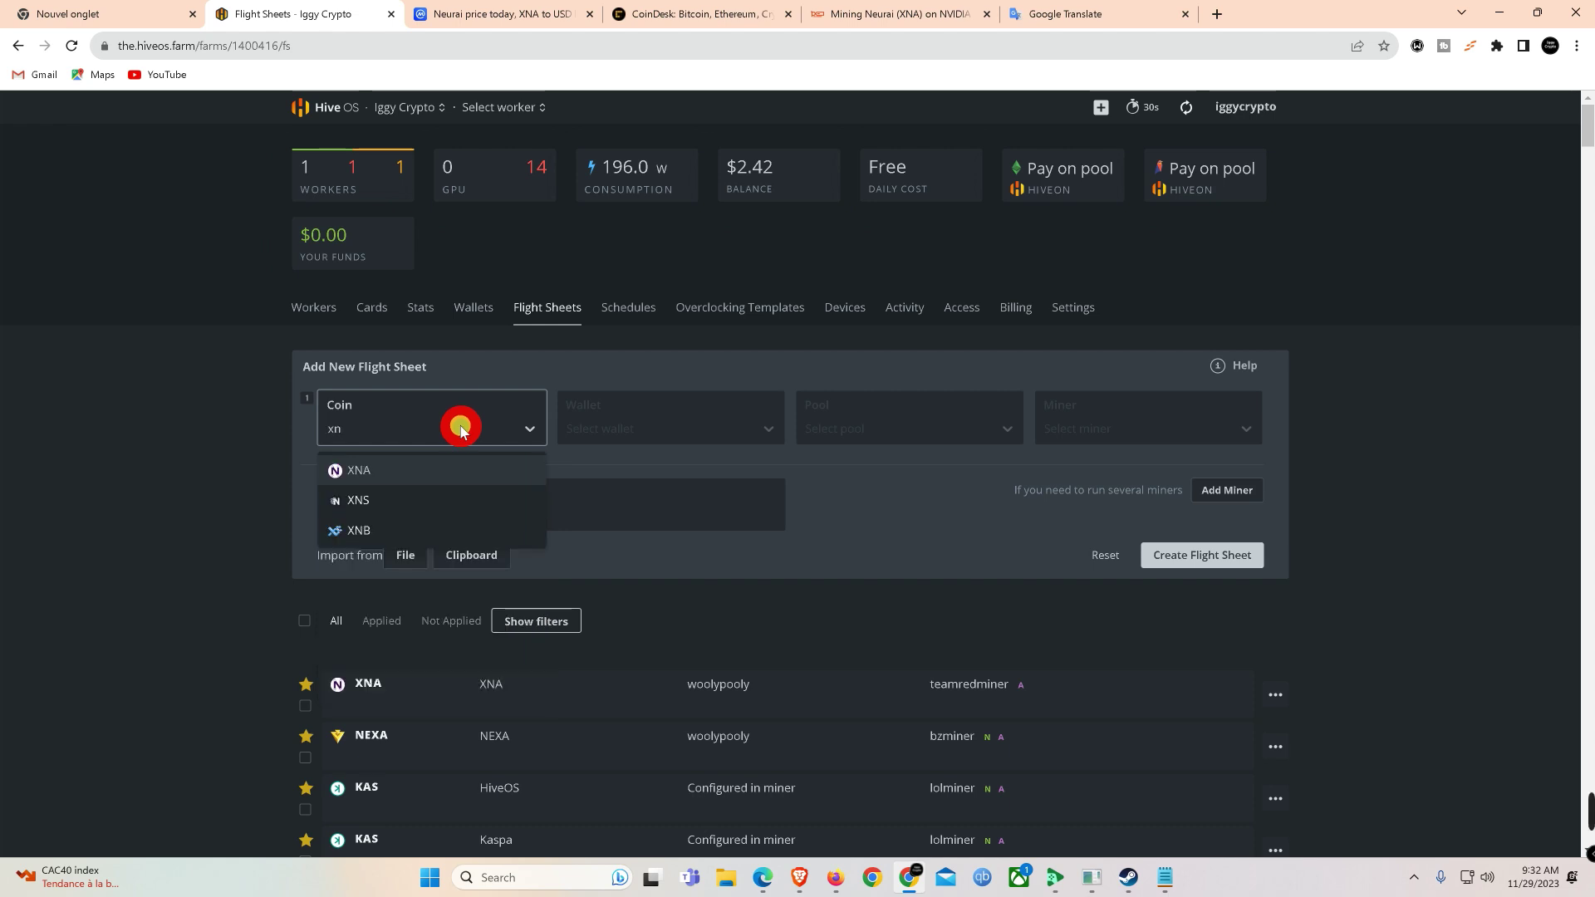
pyautogui.click(425, 467)
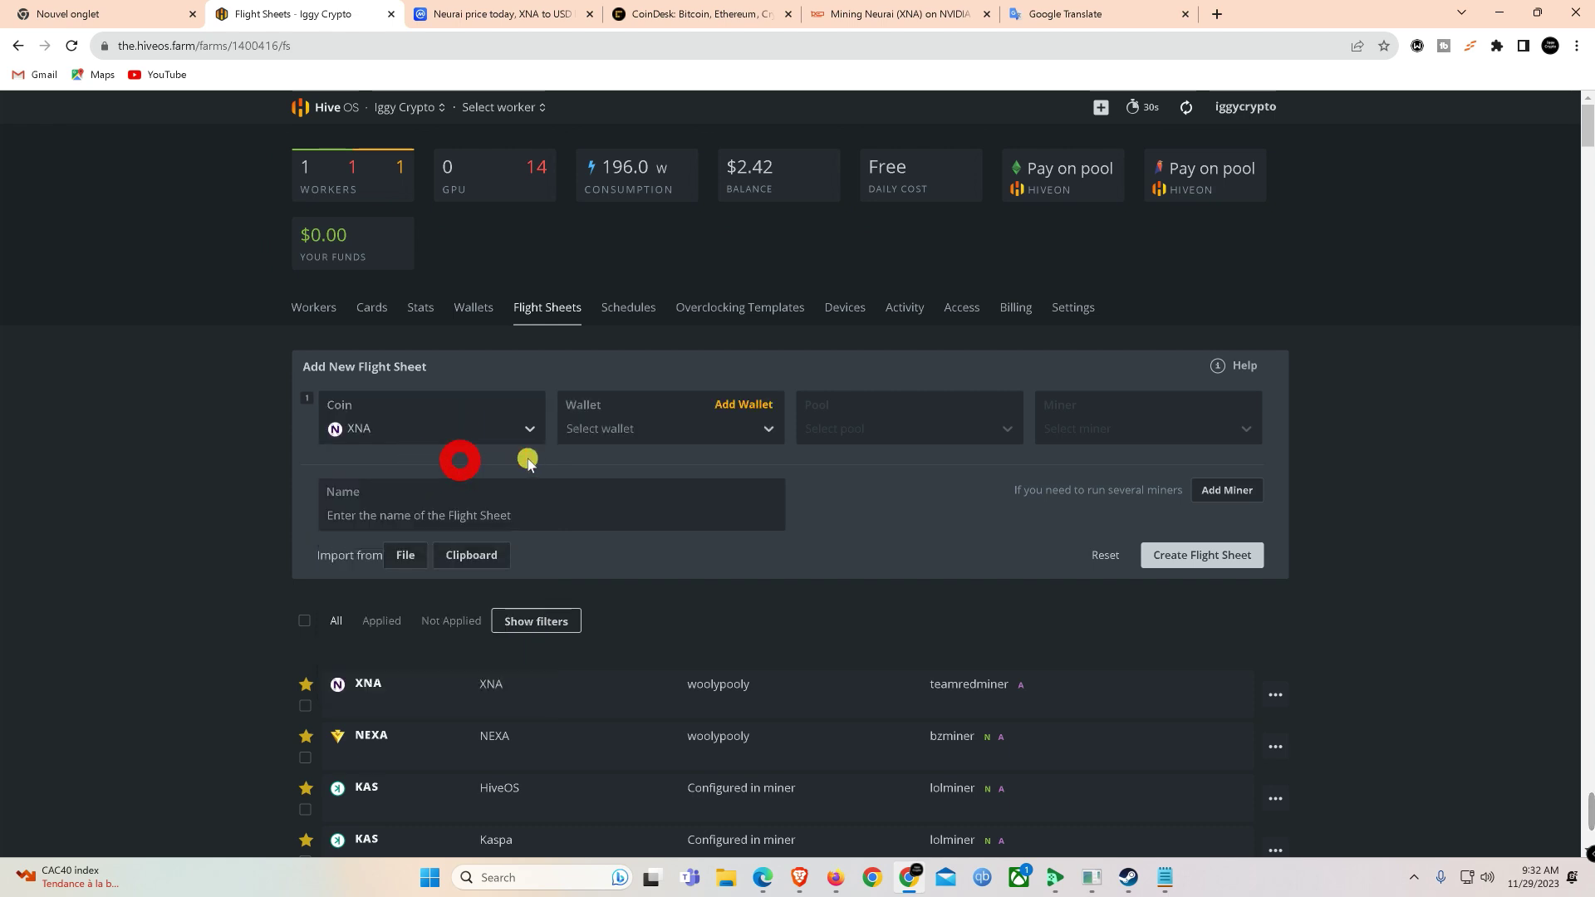
pyautogui.click(752, 440)
pyautogui.click(702, 468)
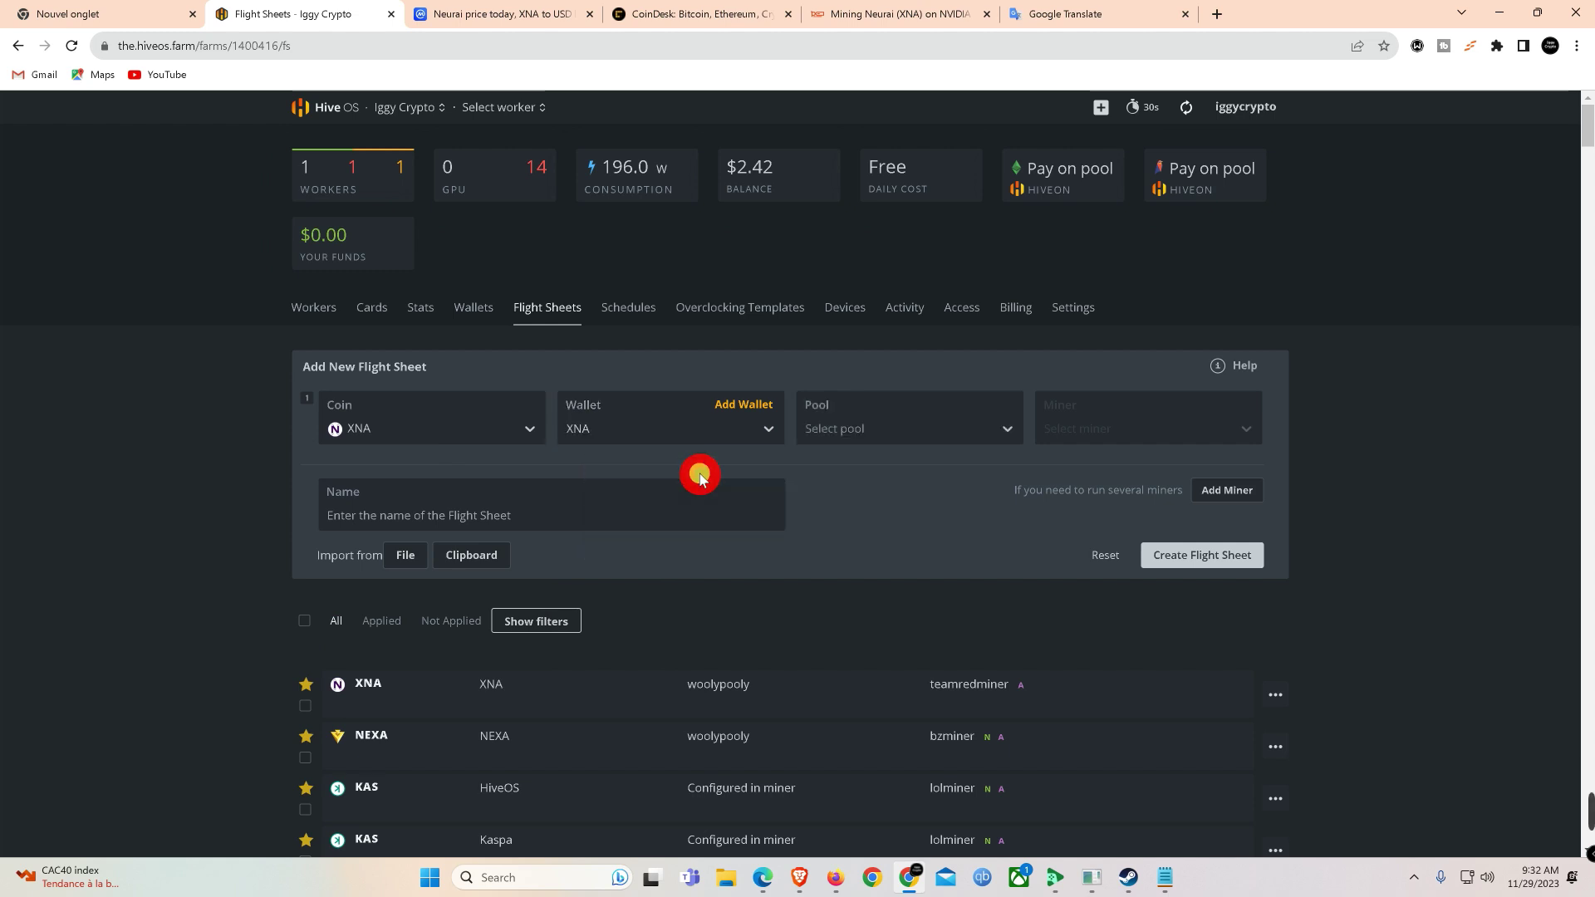
# Step: Choose pool woolypooly with the USA PPLNS server and miner TeamRedMiner
pyautogui.click(1015, 435)
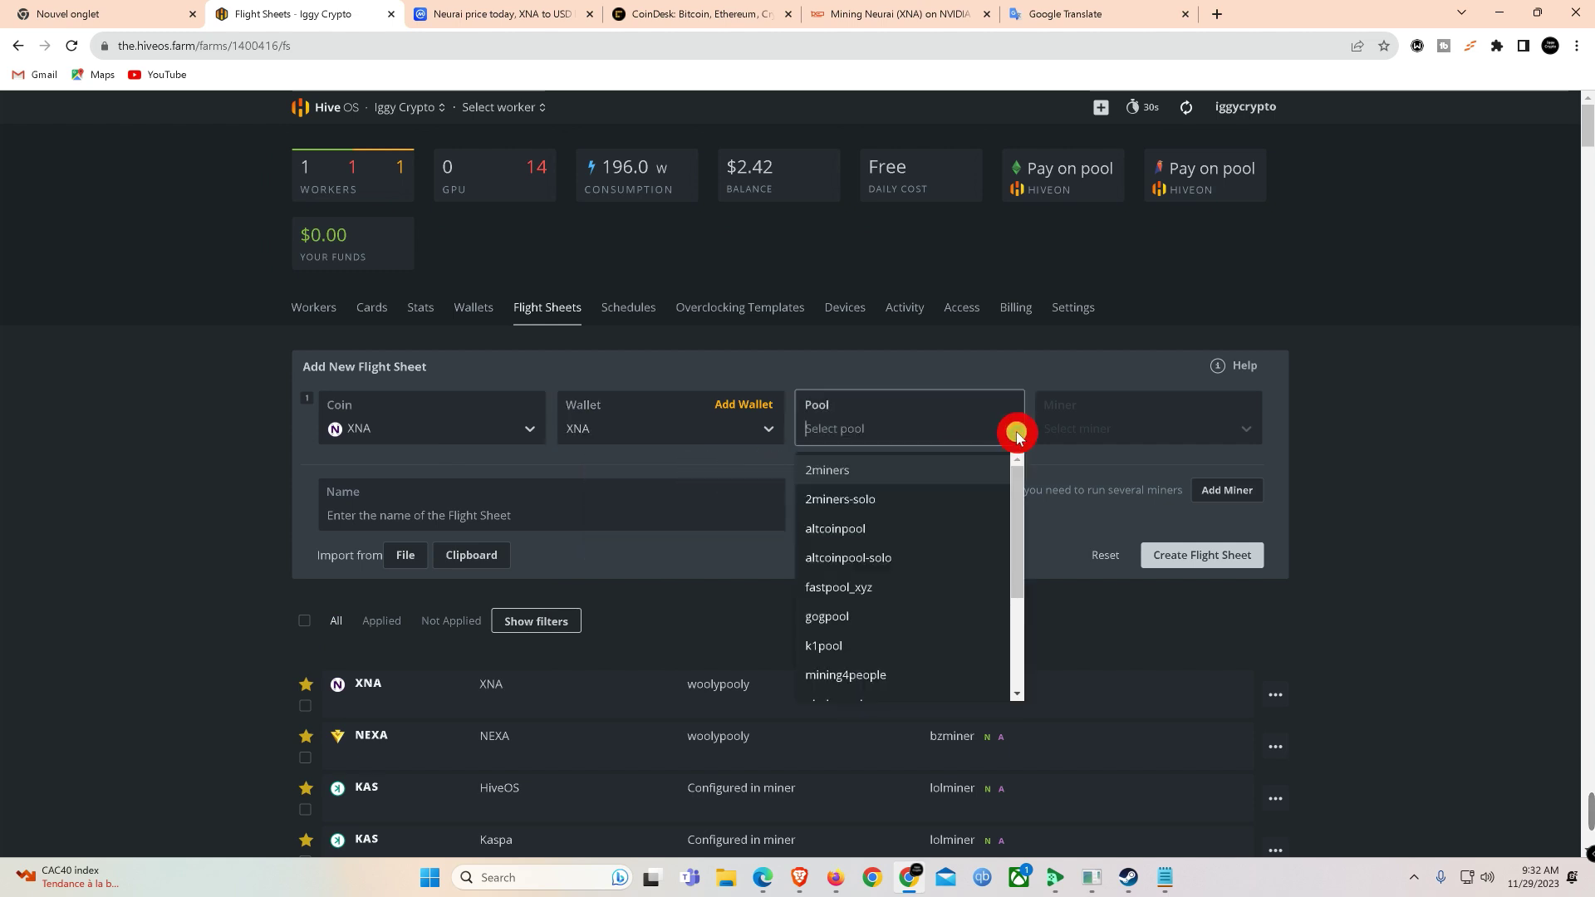
pyautogui.scroll(-3, 955, 606)
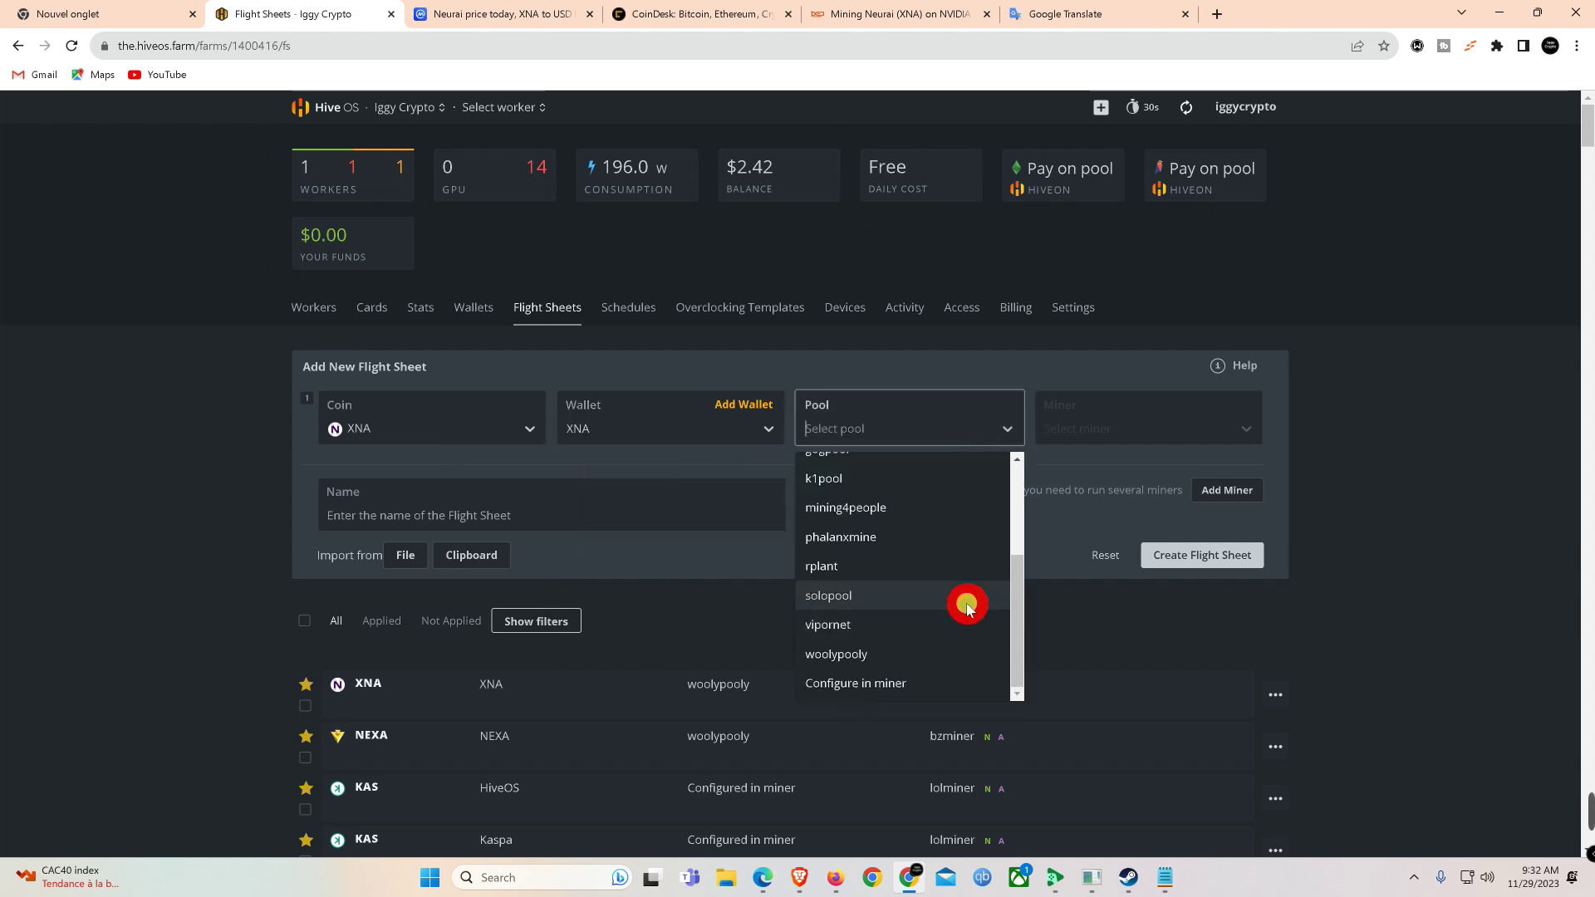
pyautogui.click(865, 659)
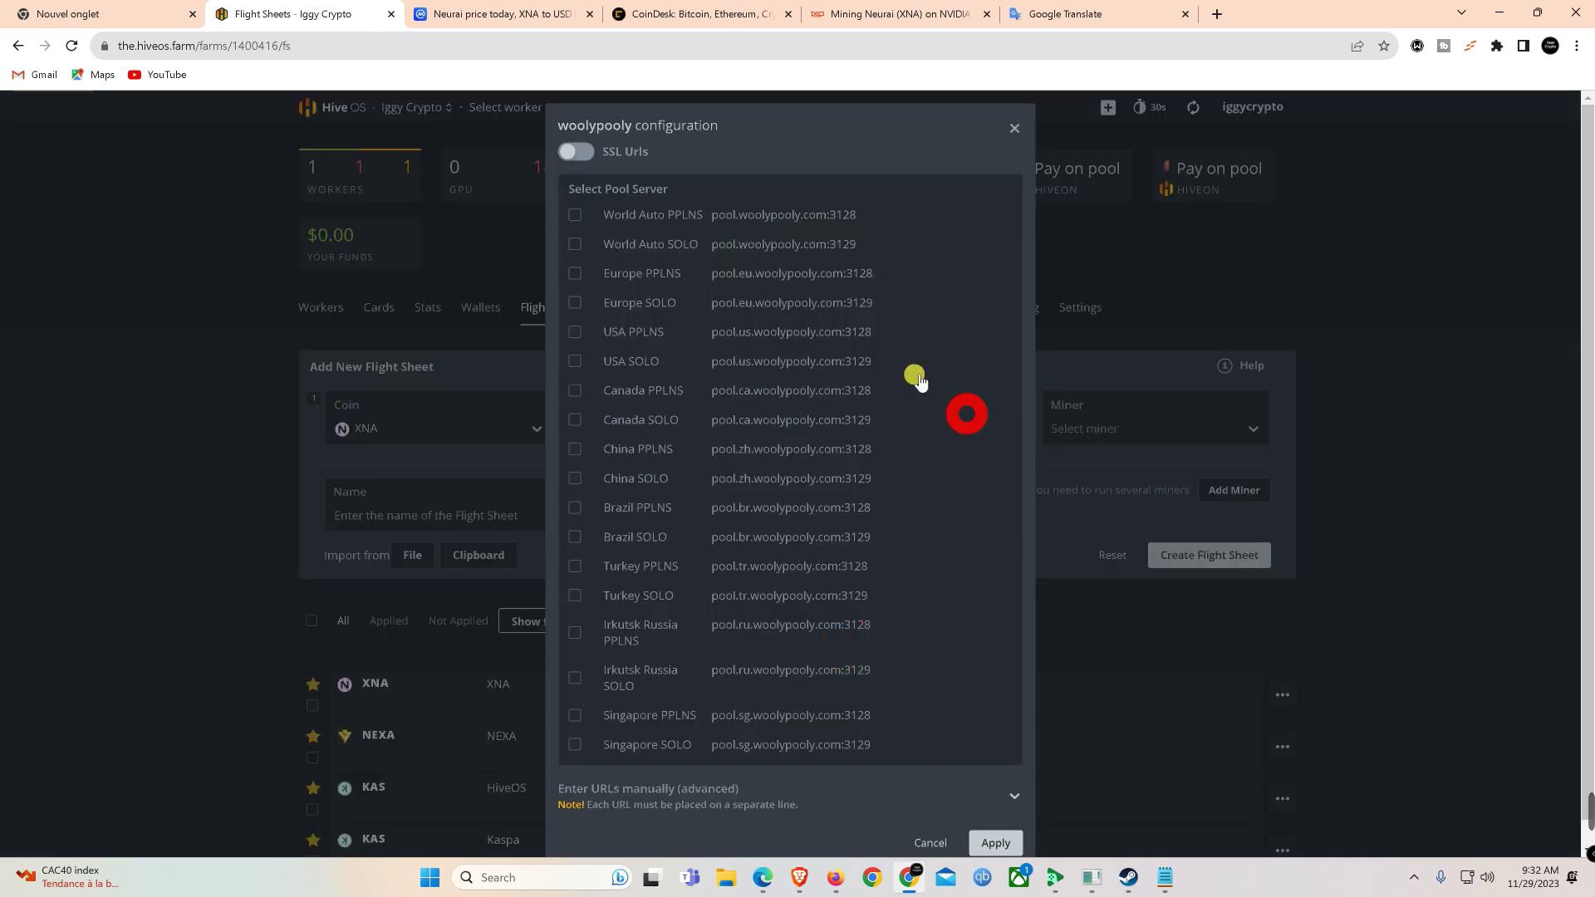
pyautogui.click(578, 334)
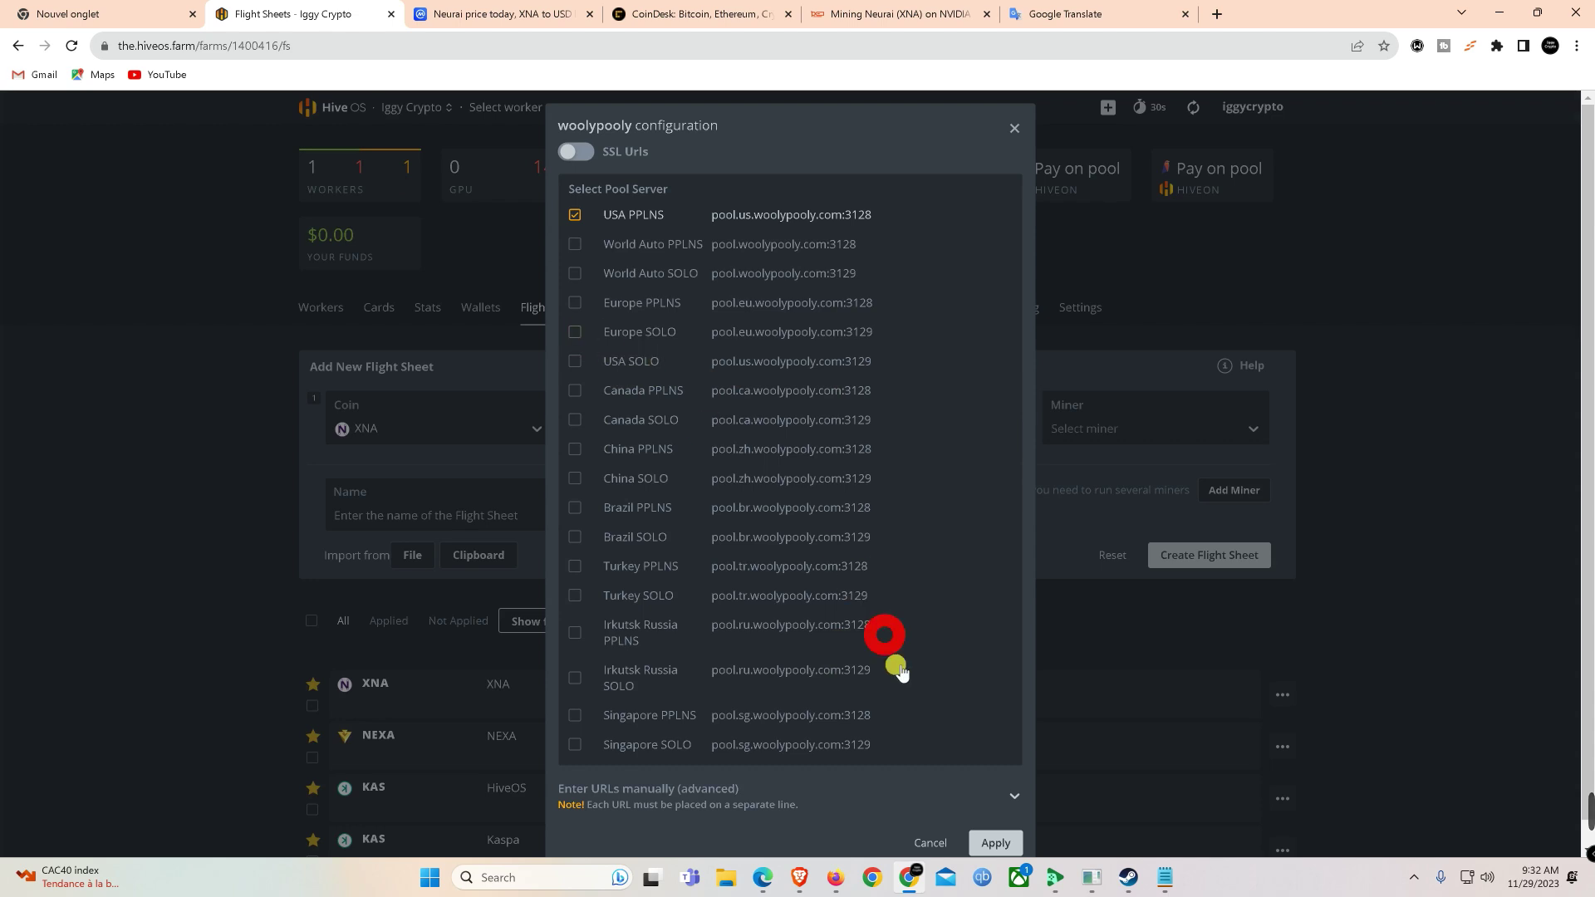
pyautogui.click(995, 843)
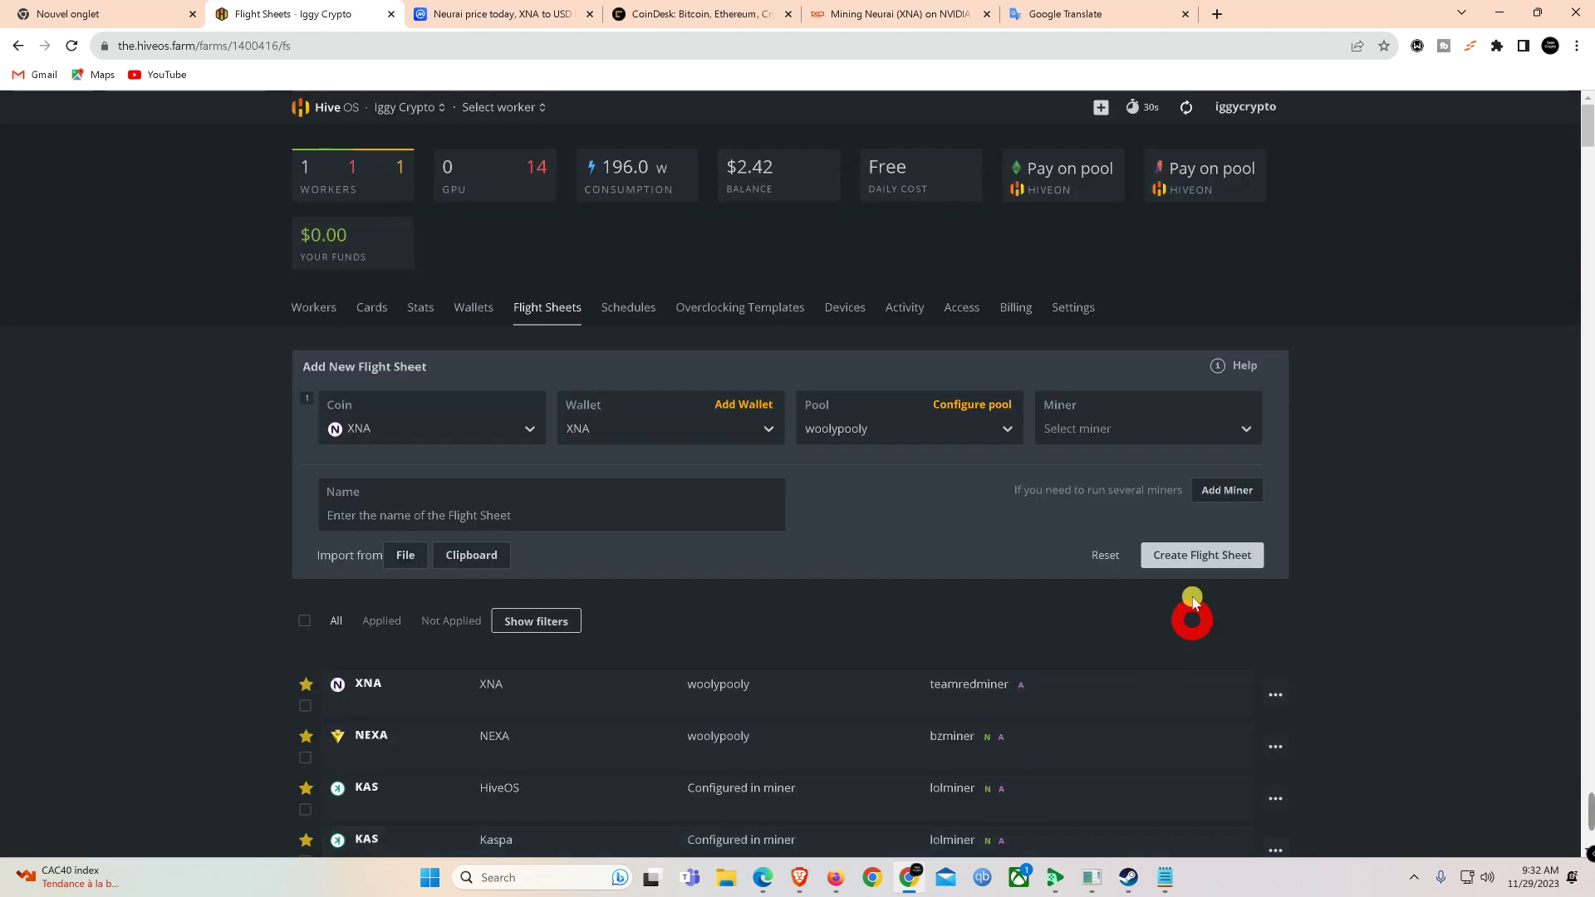
pyautogui.click(1232, 438)
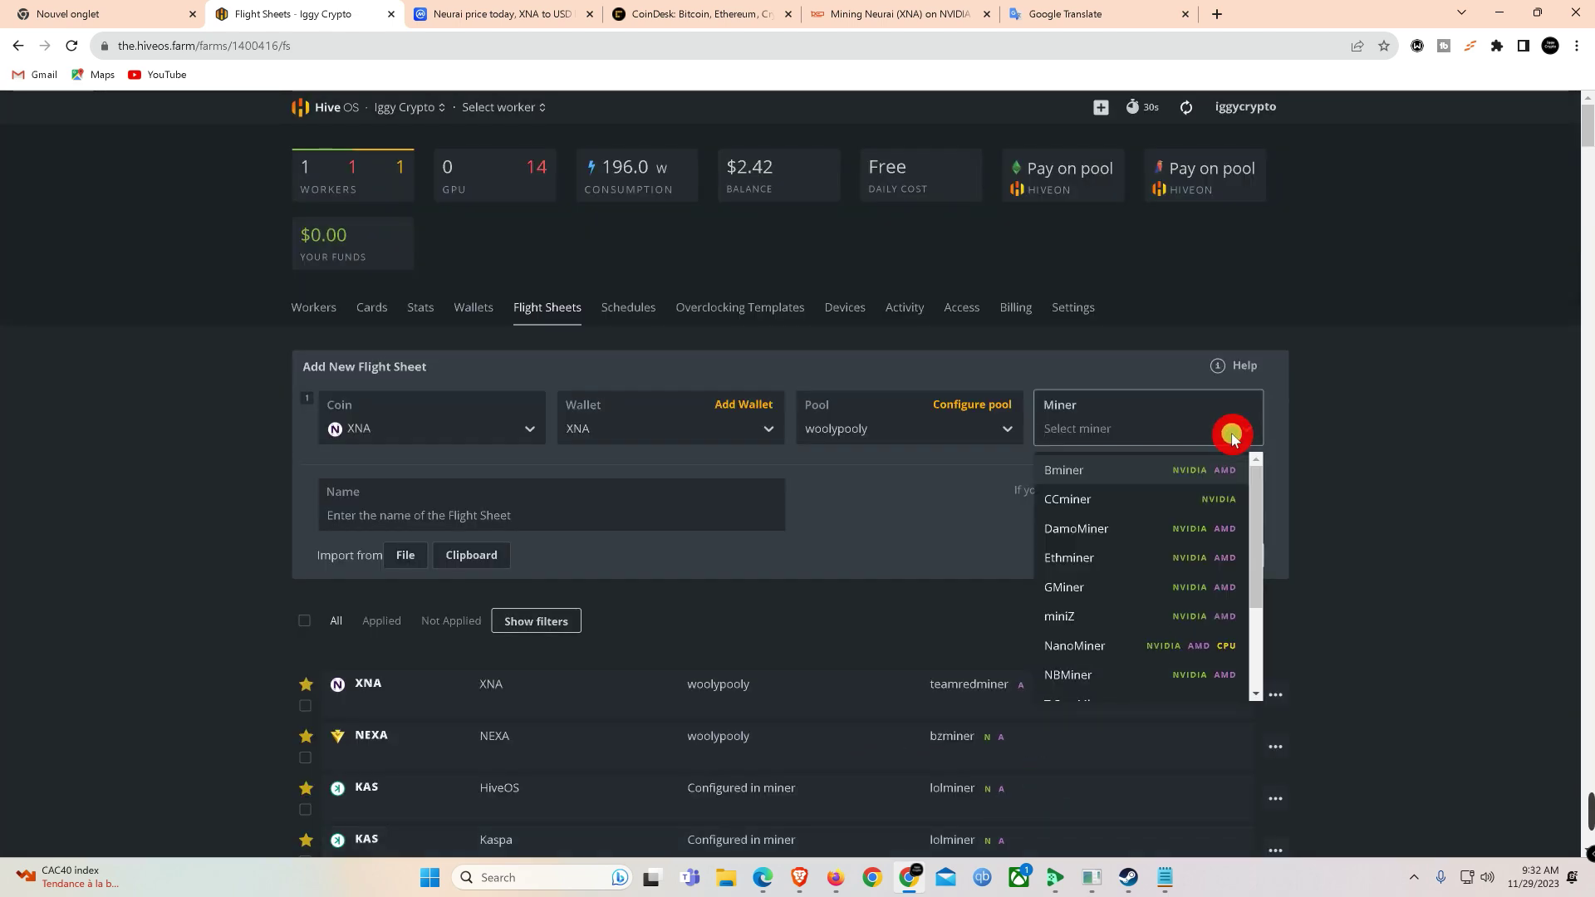
pyautogui.scroll(-2, 1163, 615)
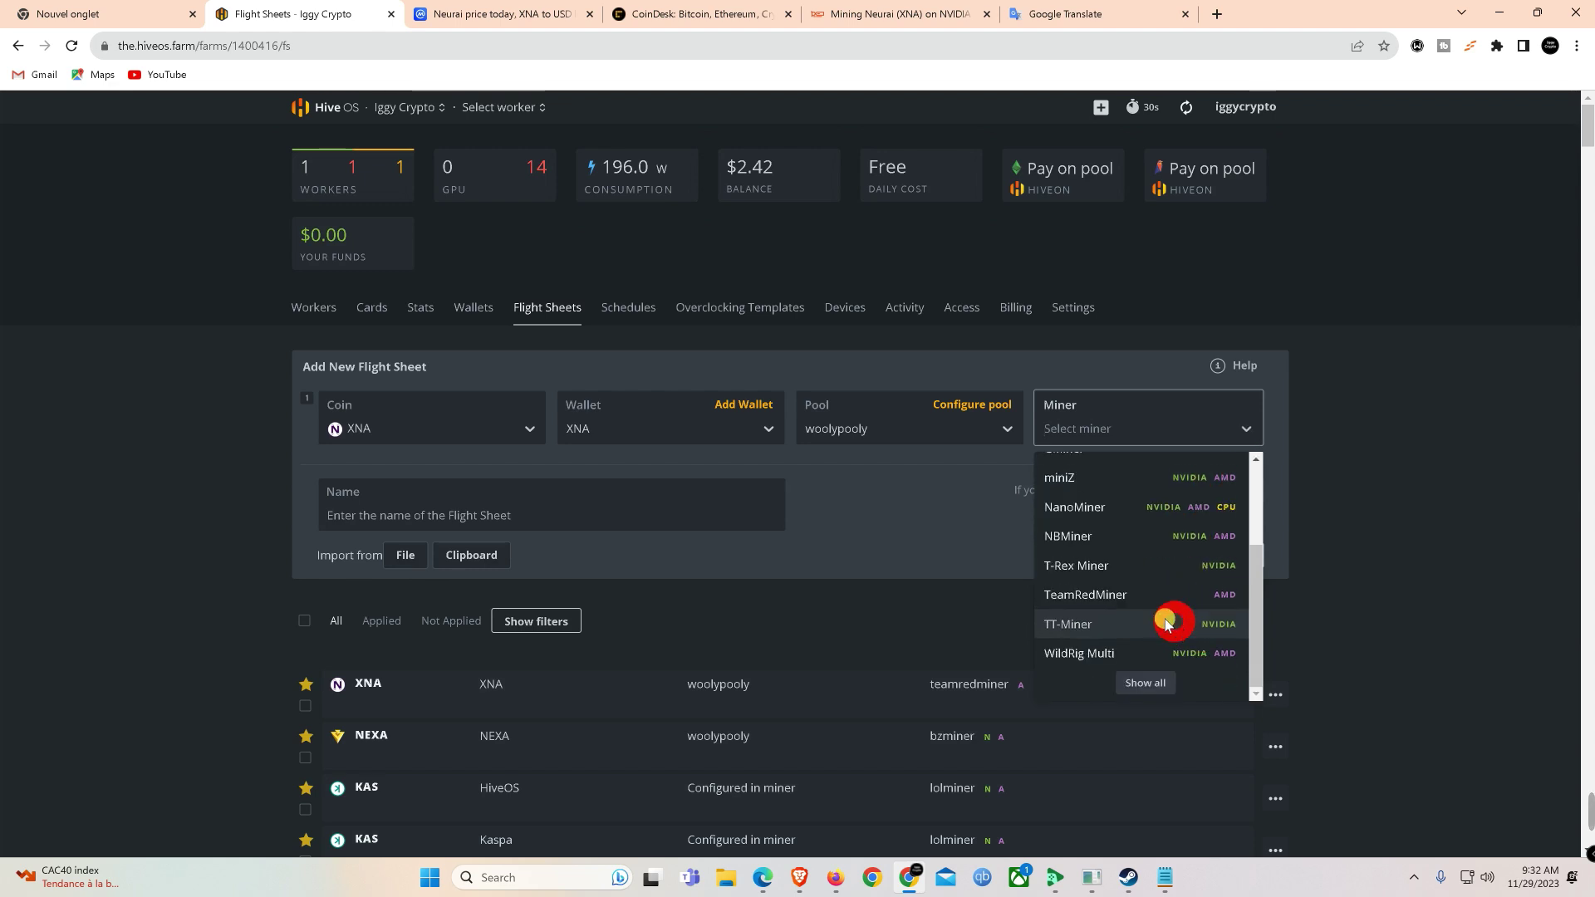
pyautogui.click(1213, 595)
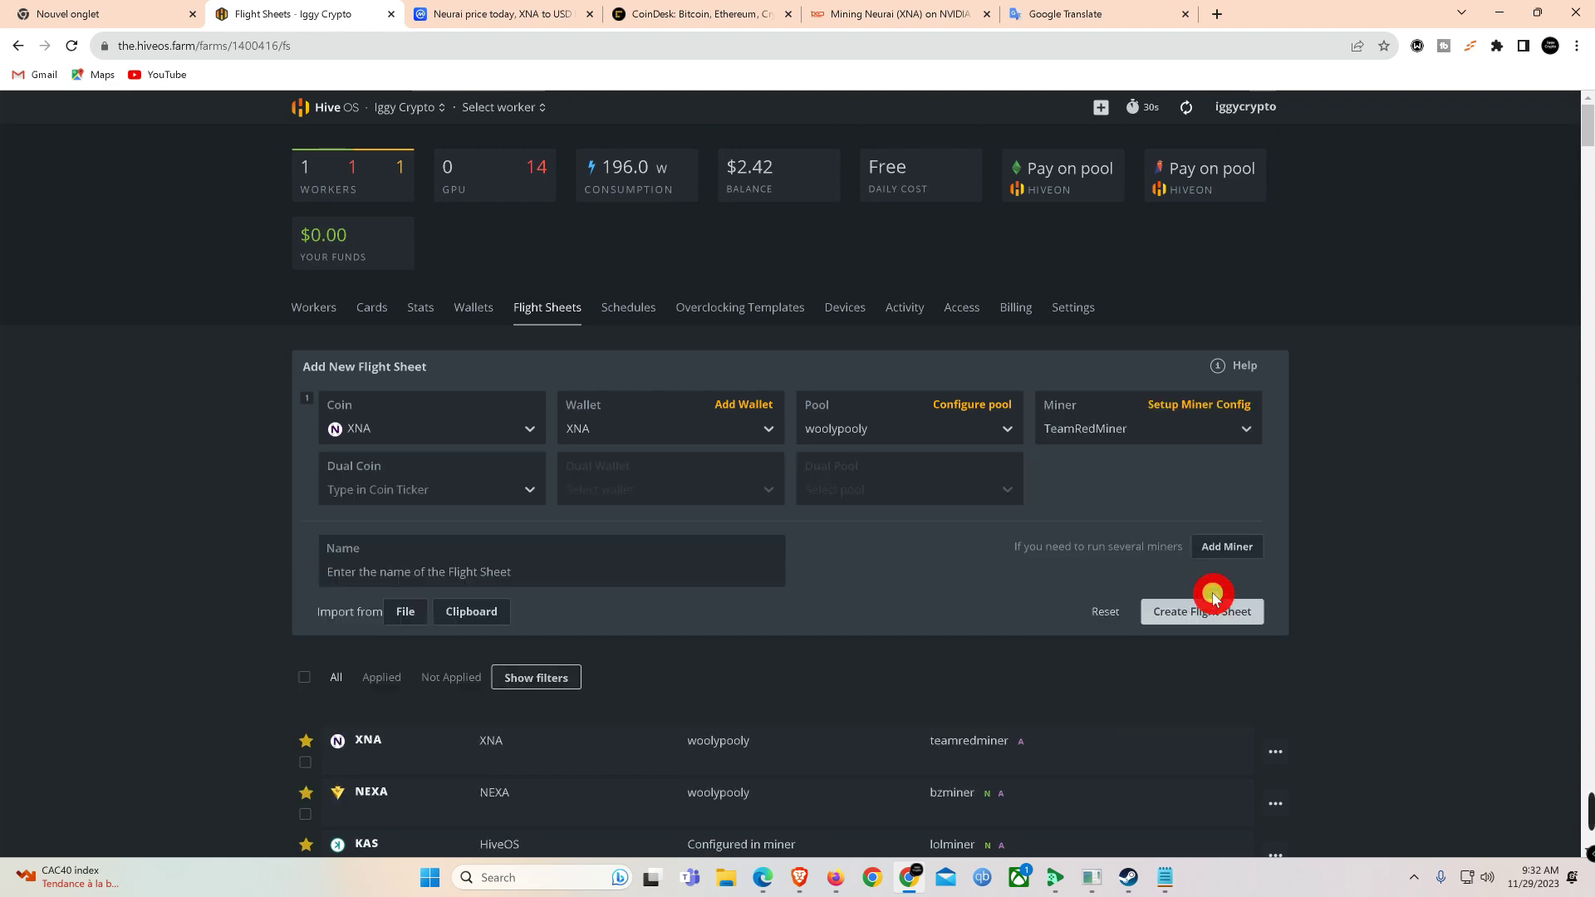
# Step: Set TeamRedMiner's extra arguments to a trimmed -d 0,1,3 device list and save
pyautogui.click(1200, 406)
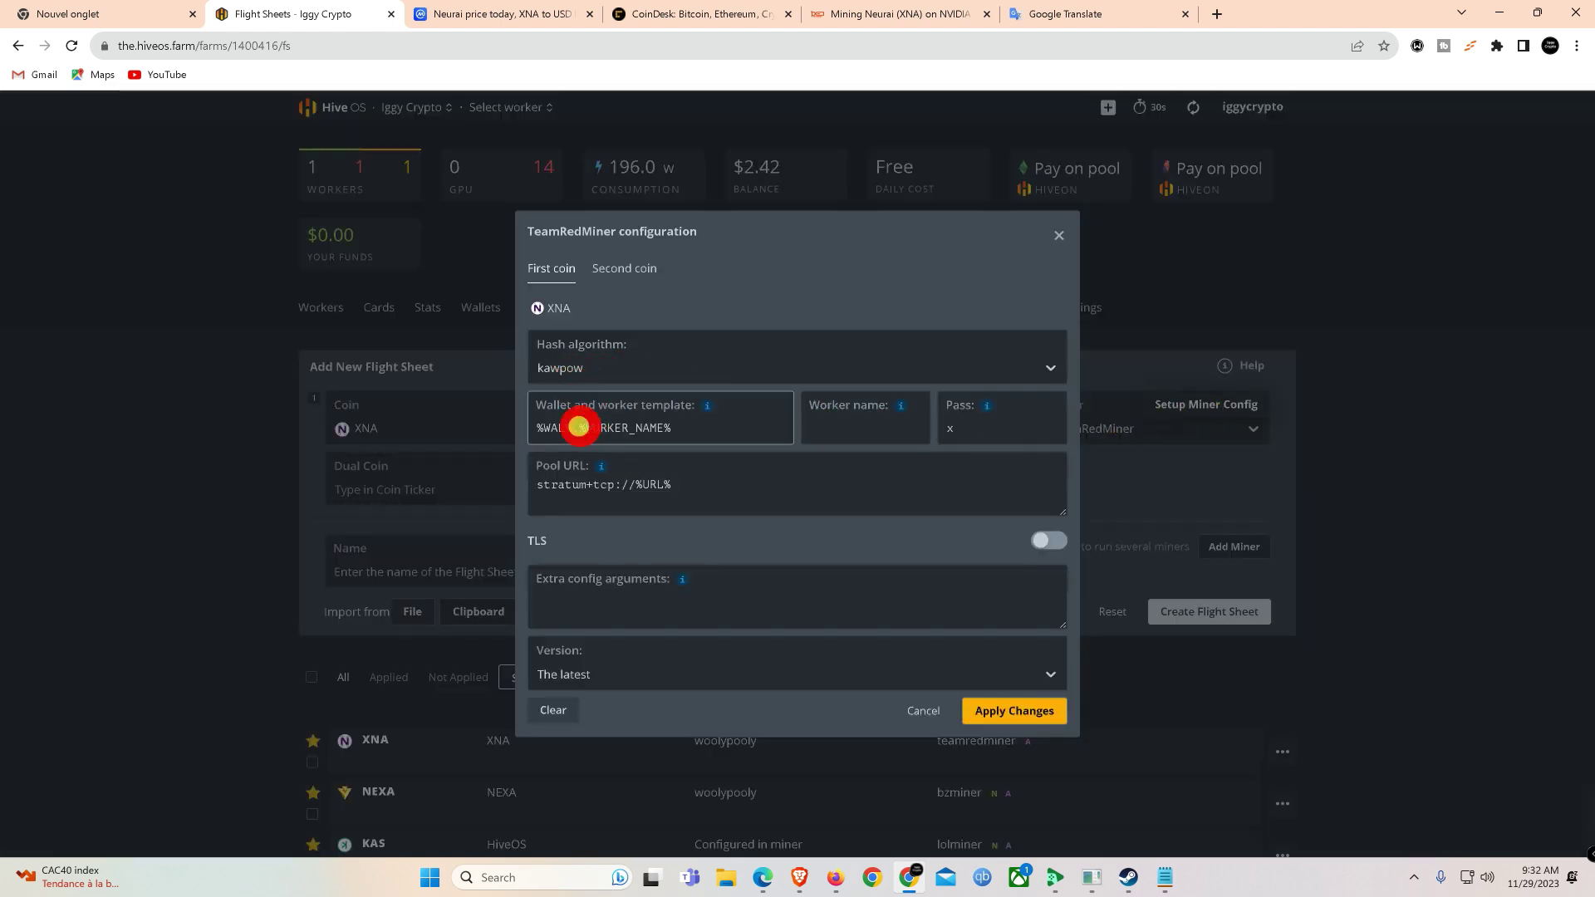
pyautogui.click(709, 584)
pyautogui.click(710, 661)
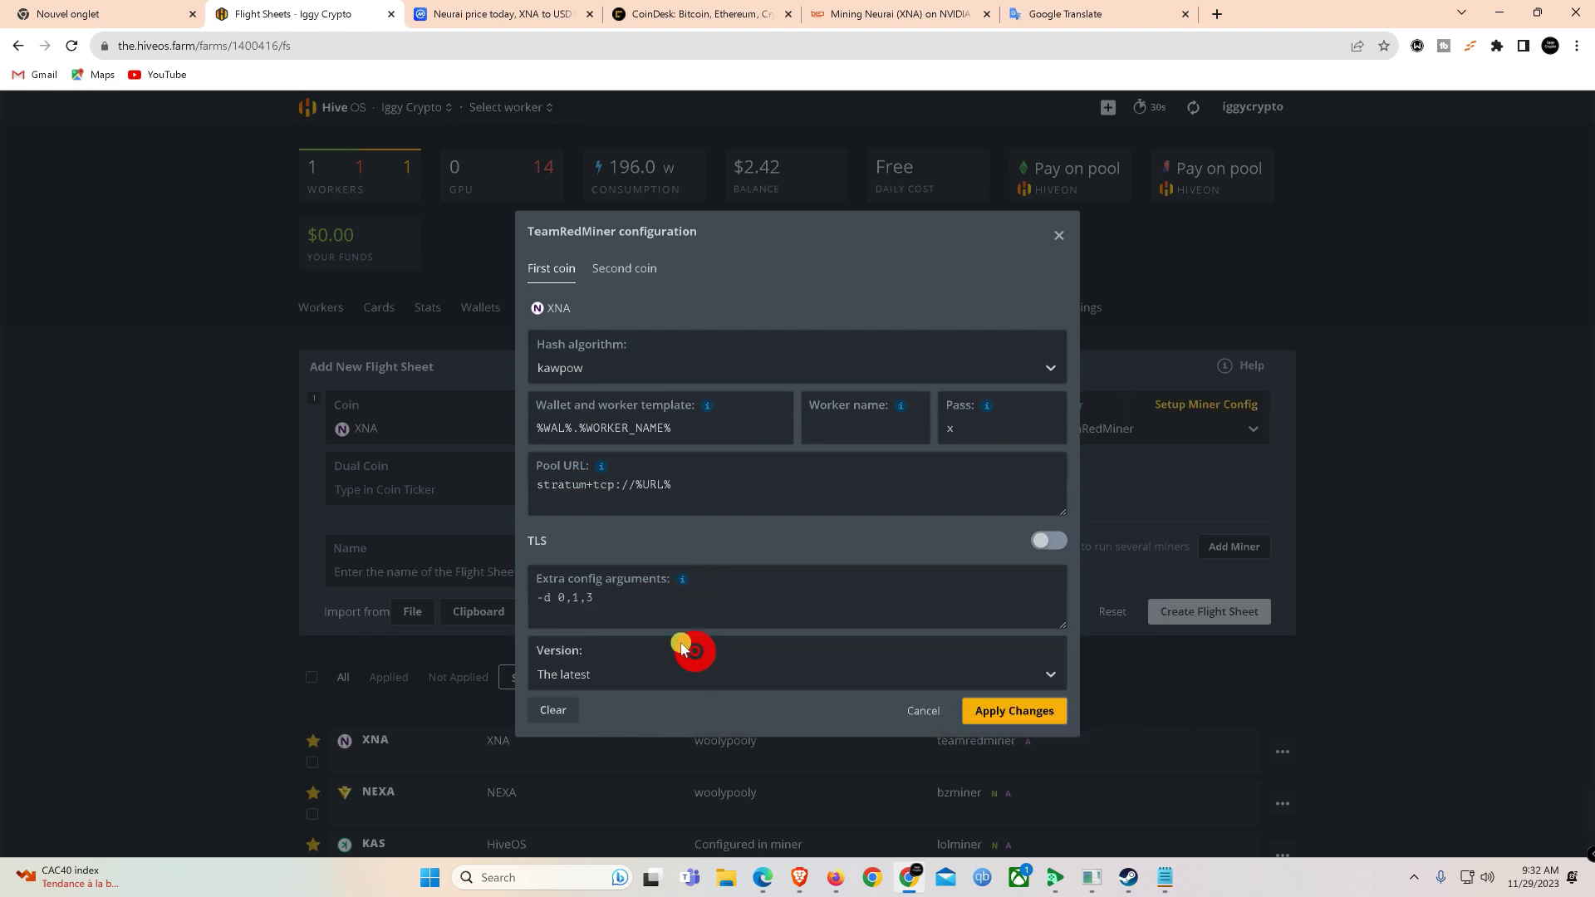
pyautogui.click(634, 606)
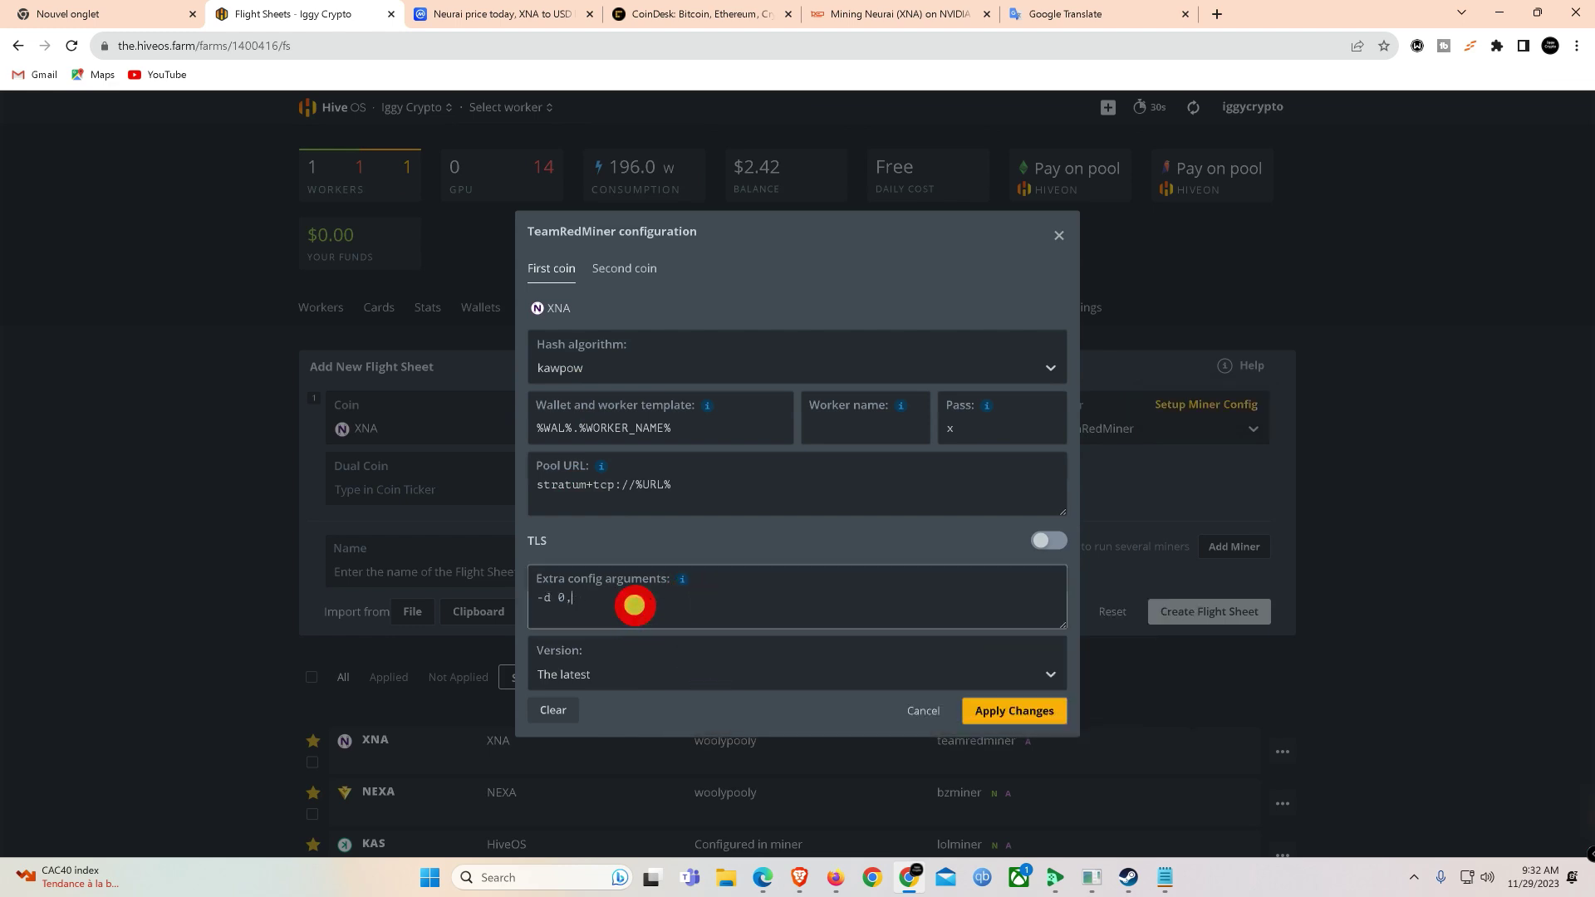
pyautogui.press('BackSpace')
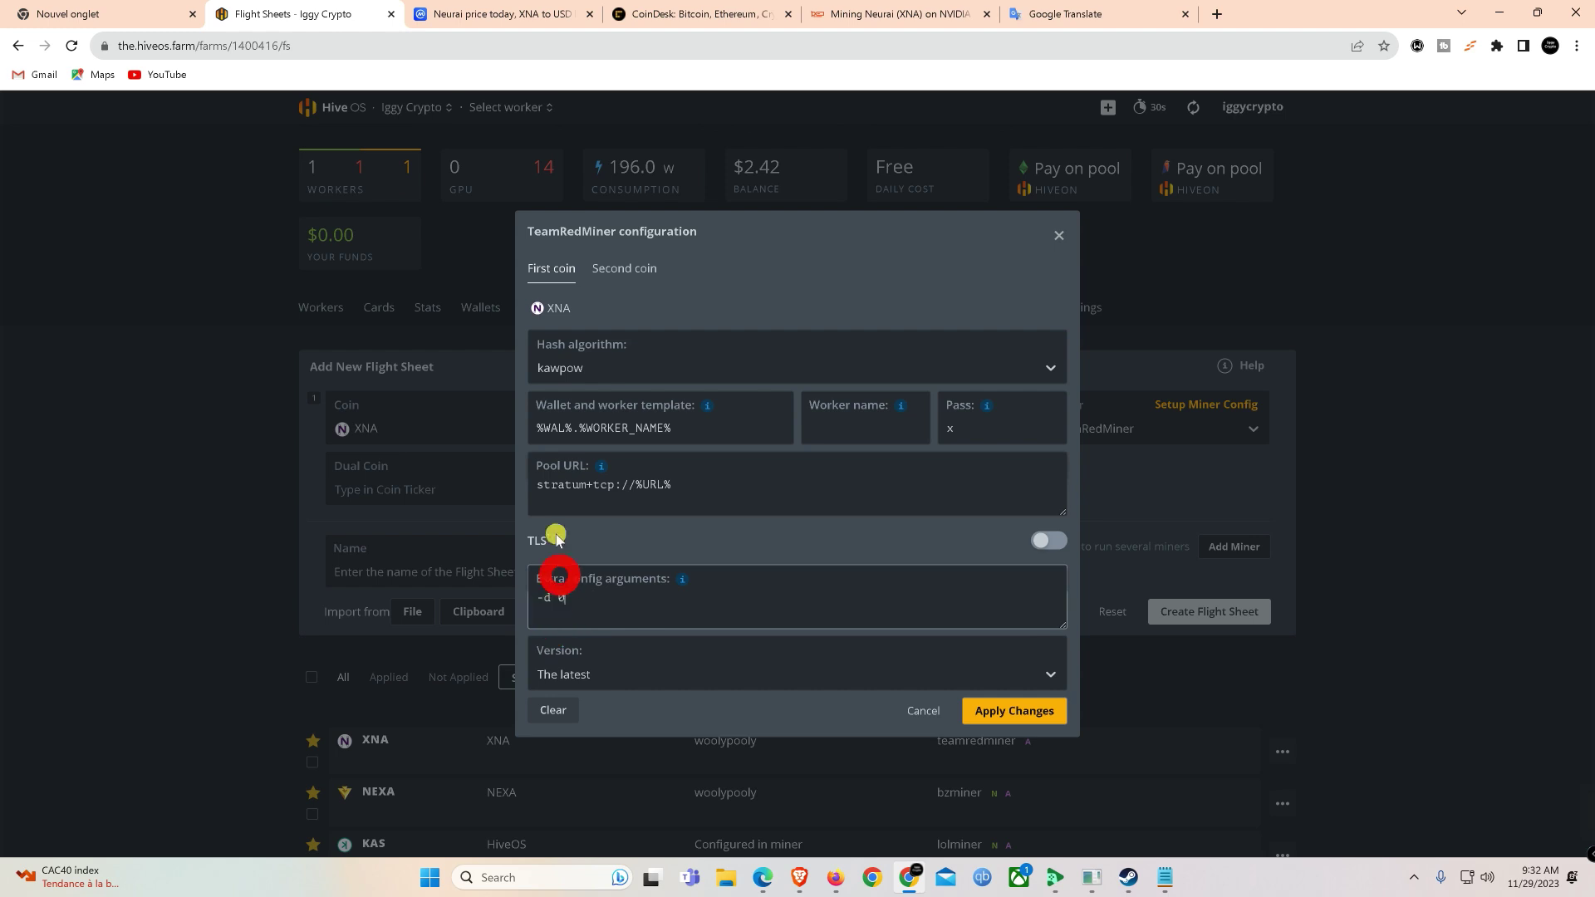
pyautogui.click(979, 708)
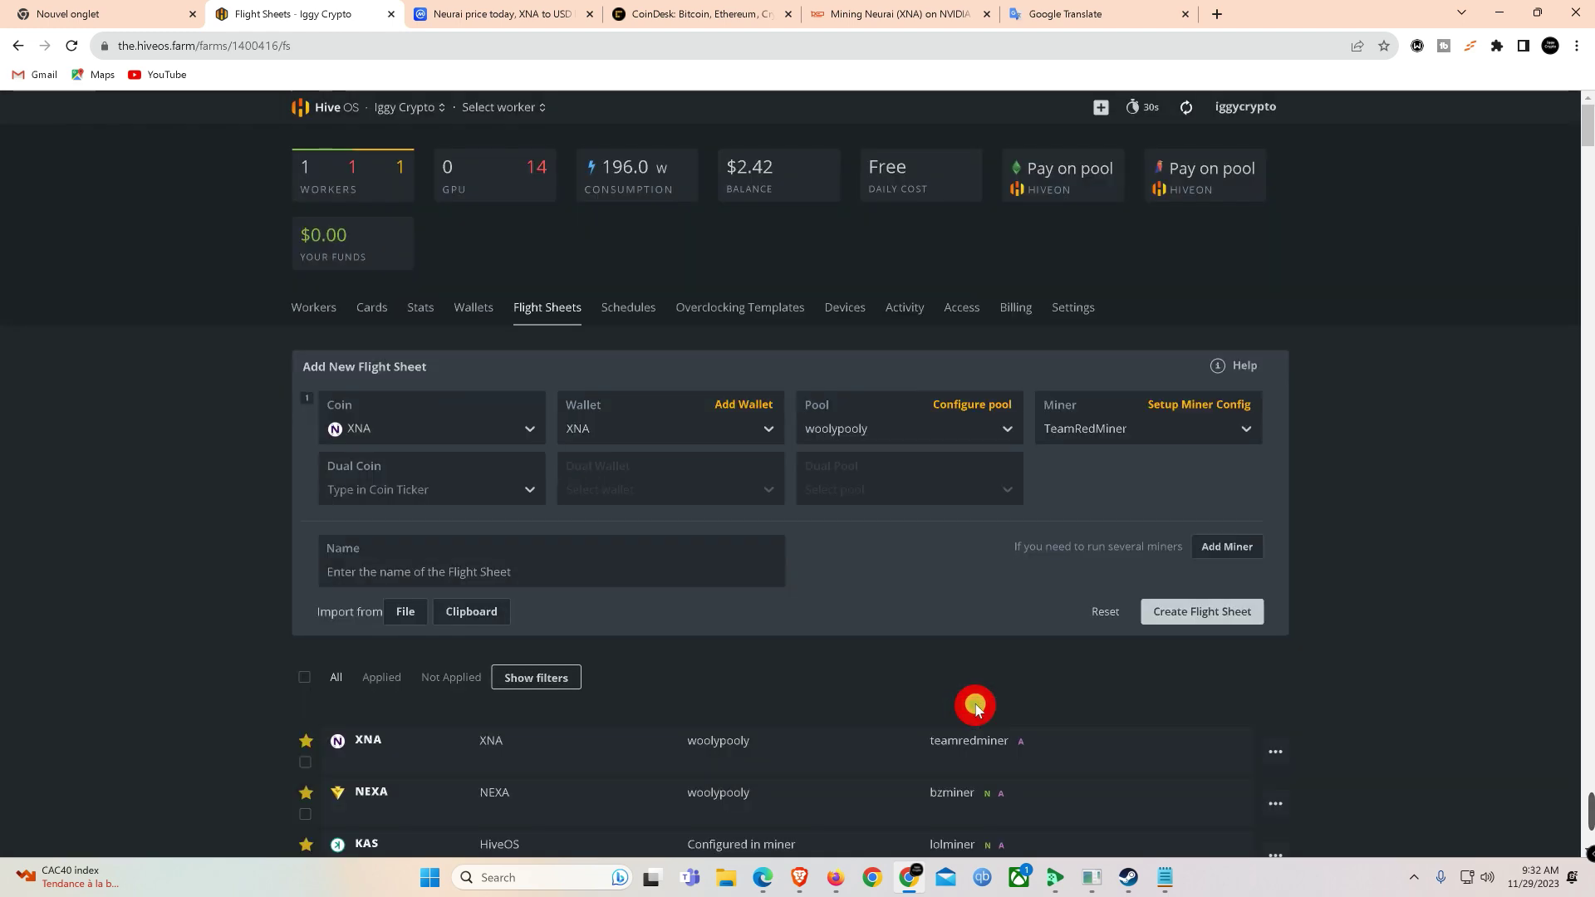
# Step: Create the XNA flight sheet and star it as a favourite
pyautogui.click(1192, 613)
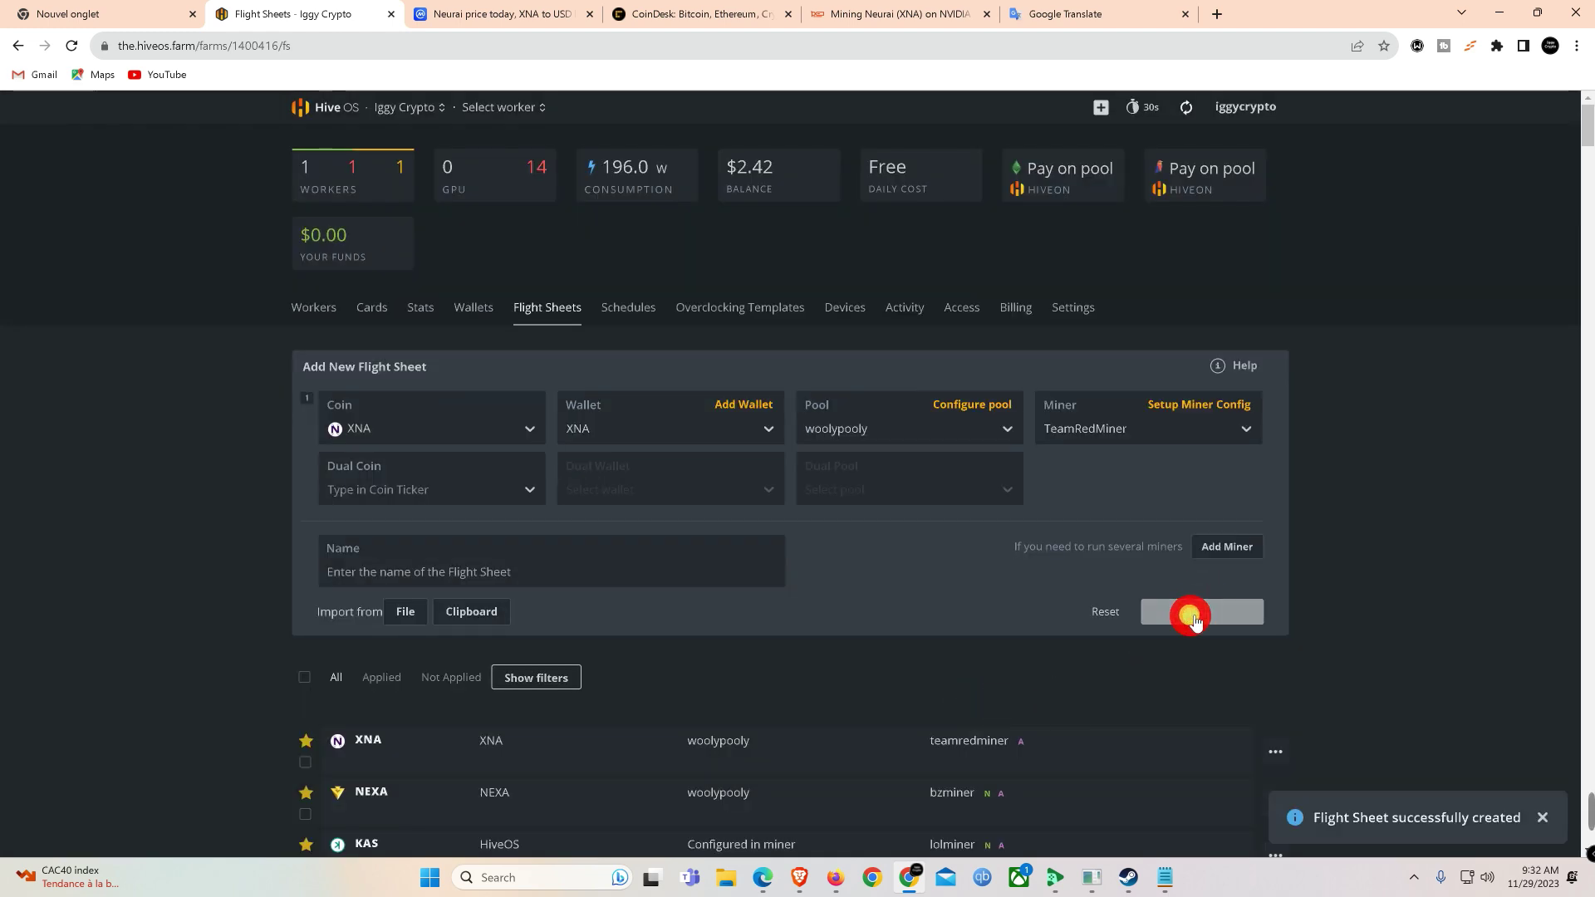
pyautogui.scroll(-12, 1194, 622)
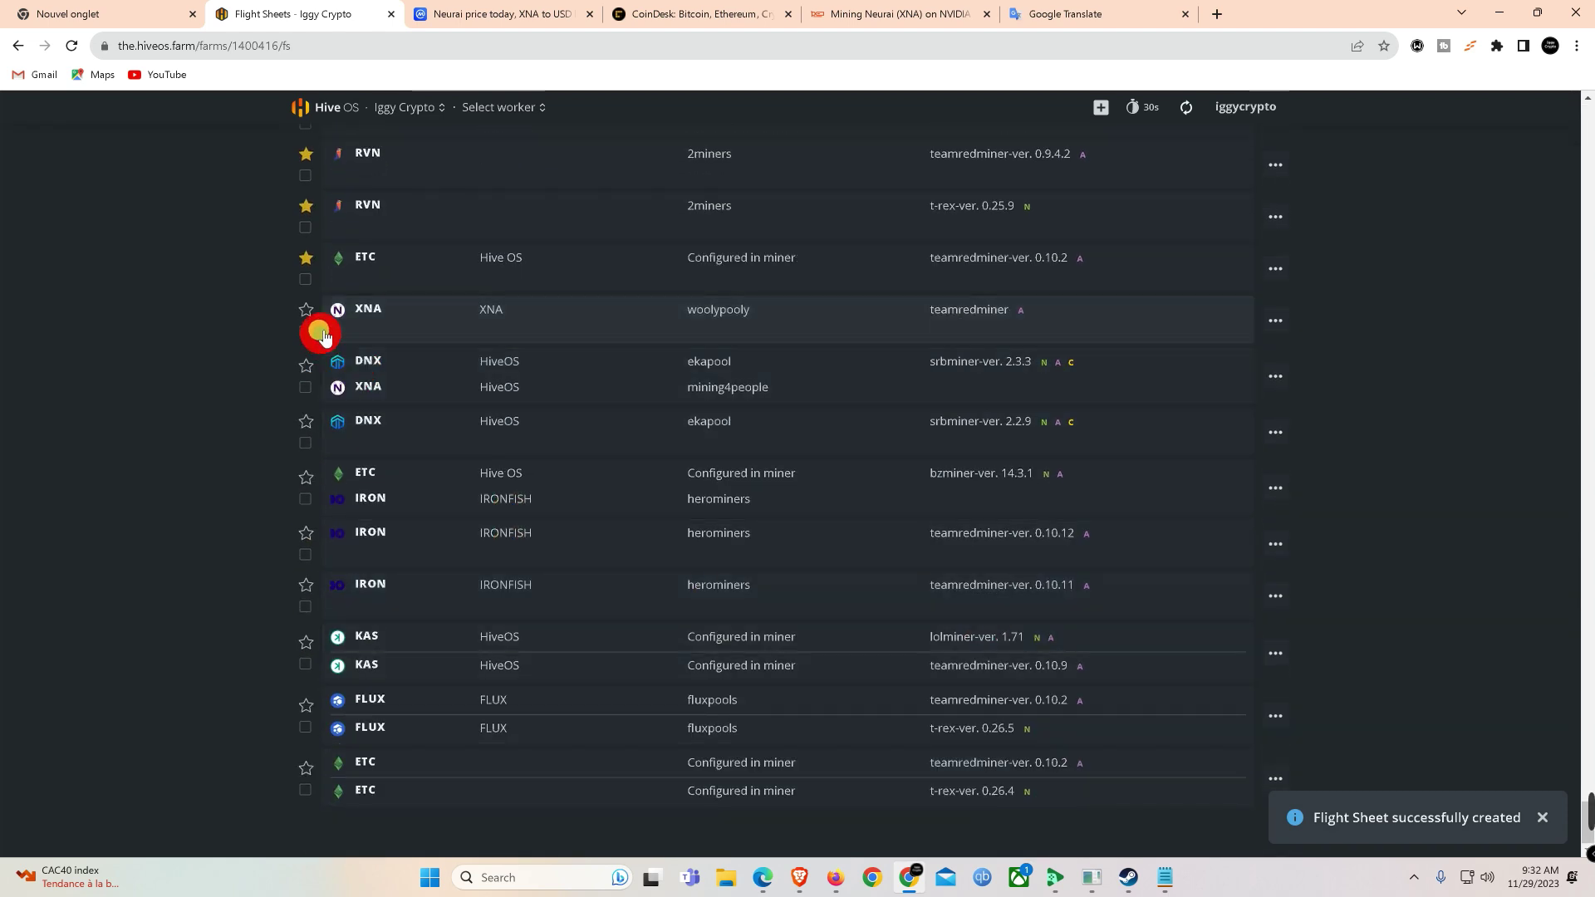
pyautogui.click(305, 309)
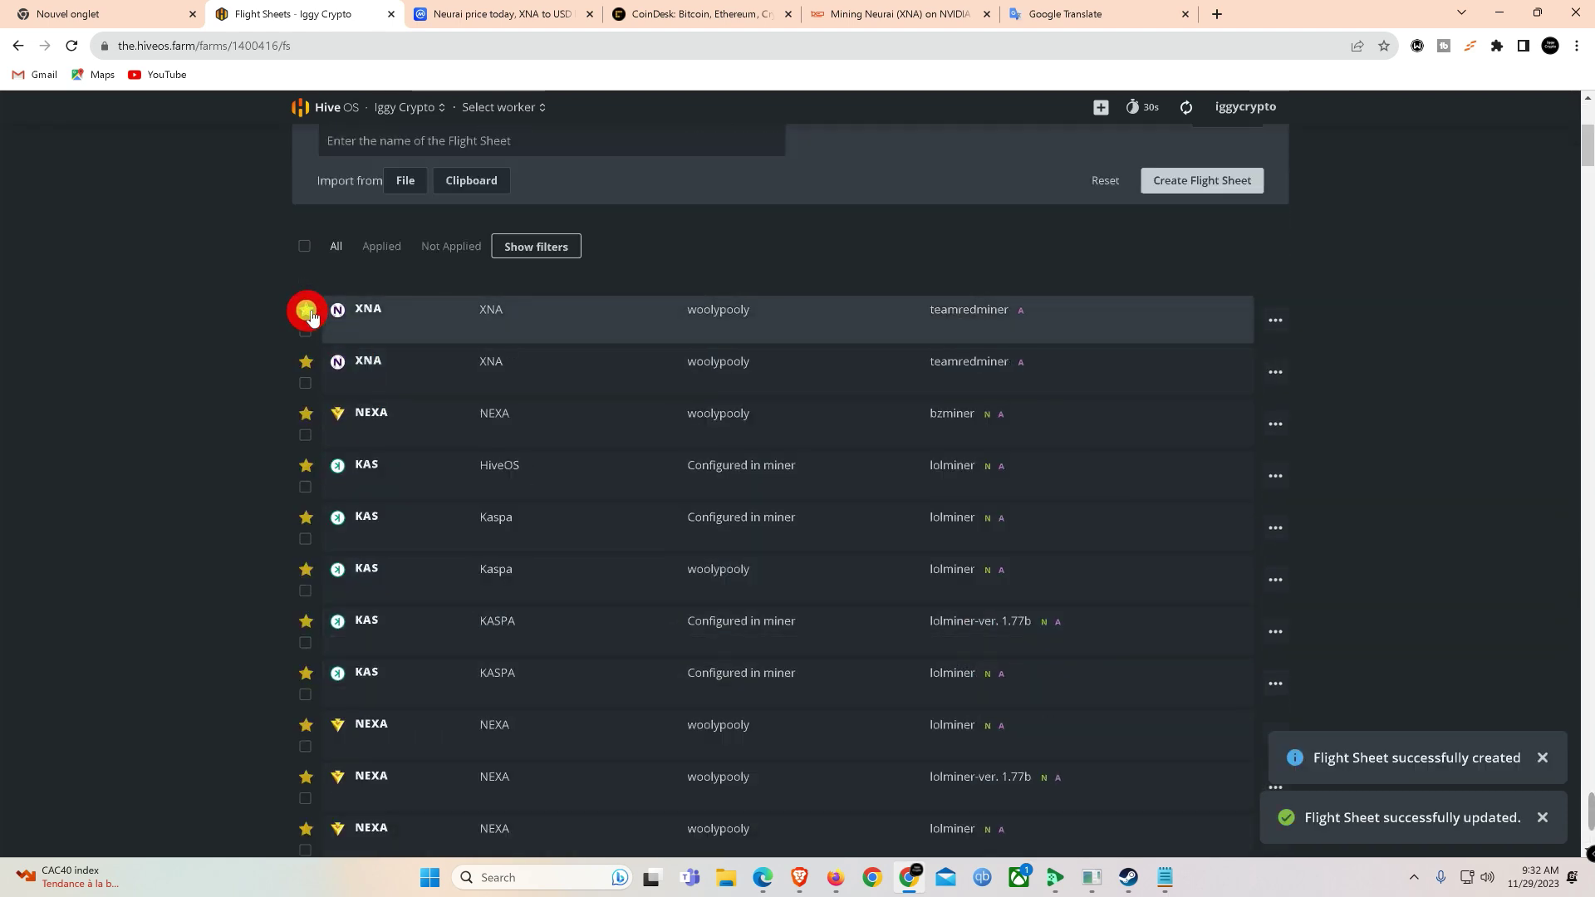
pyautogui.scroll(5, 282, 313)
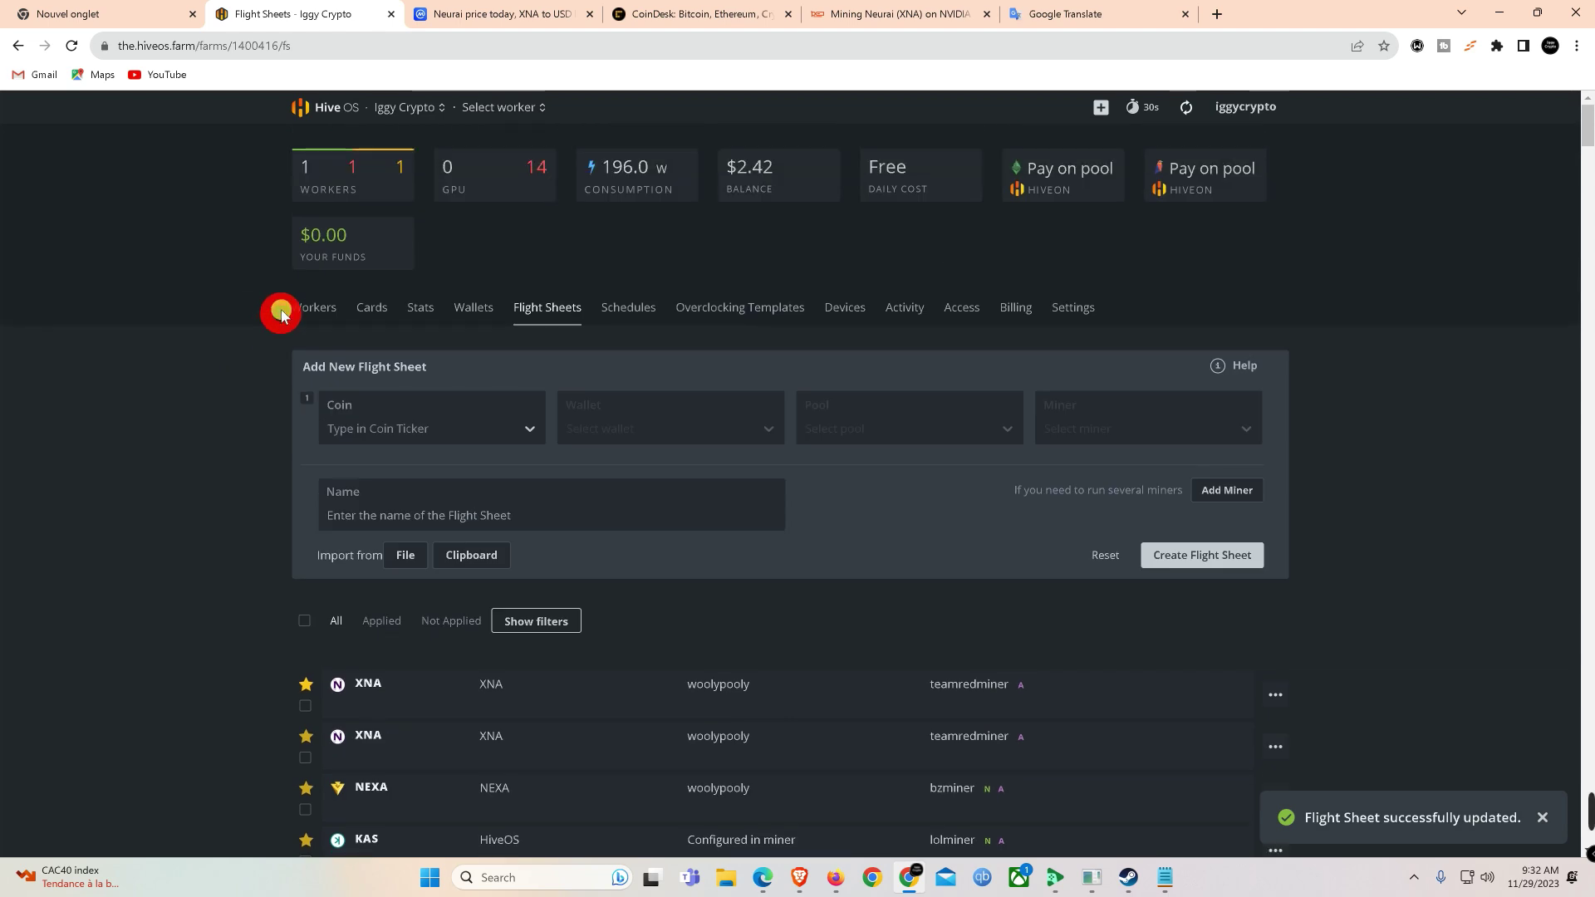
# Step: From the rig's worker page, overclock GPU 0 to 1400 MHz core and 890 MHz memory
pyautogui.click(299, 311)
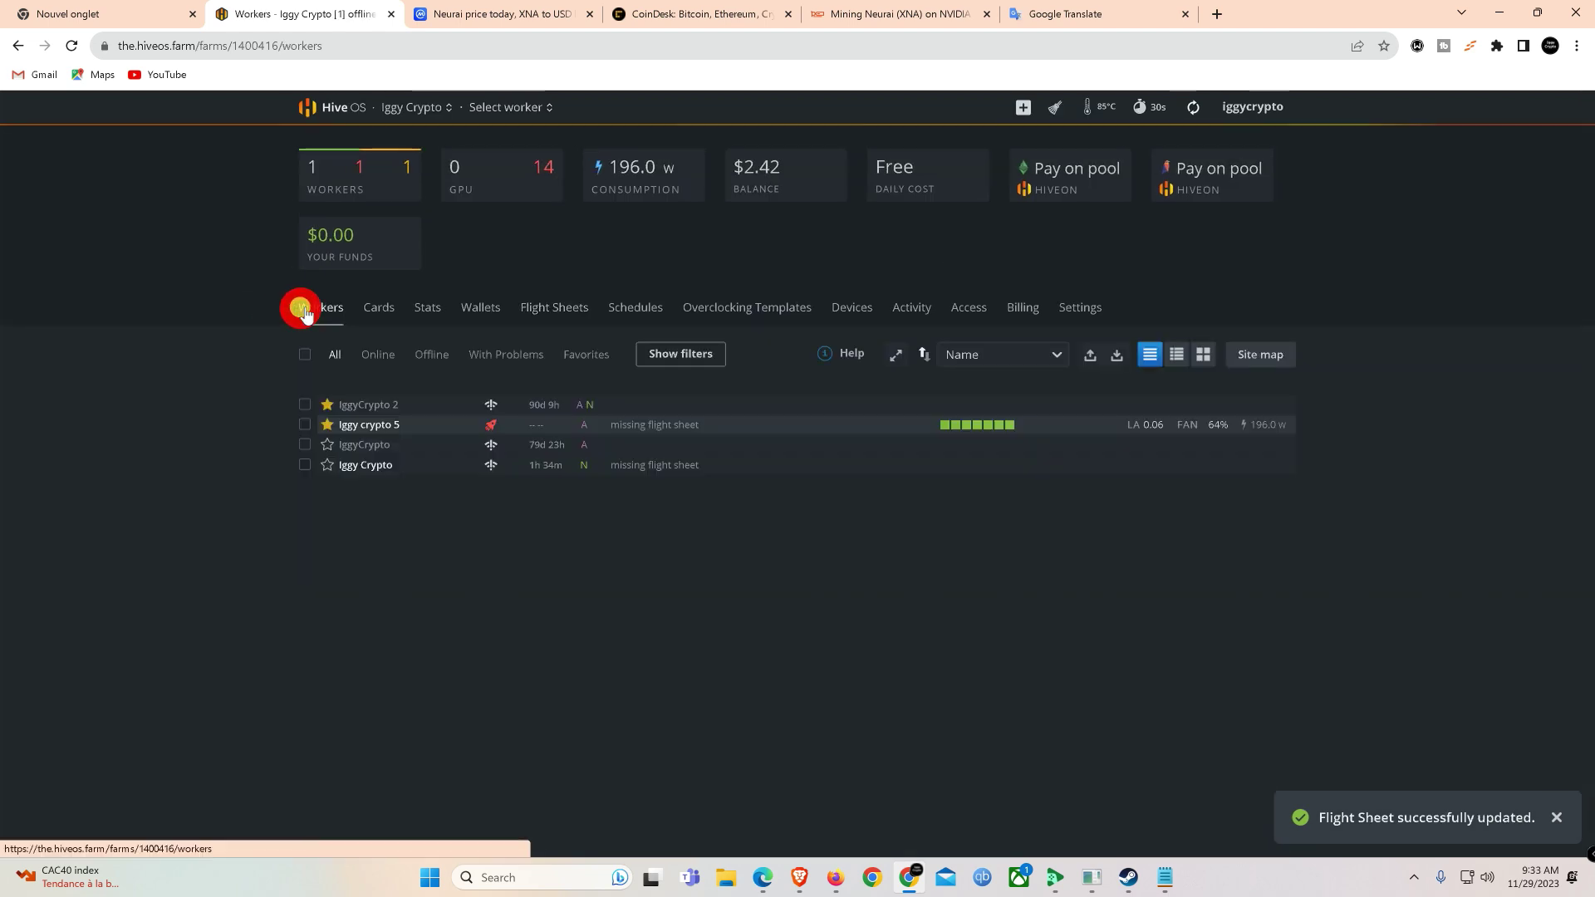
pyautogui.click(358, 422)
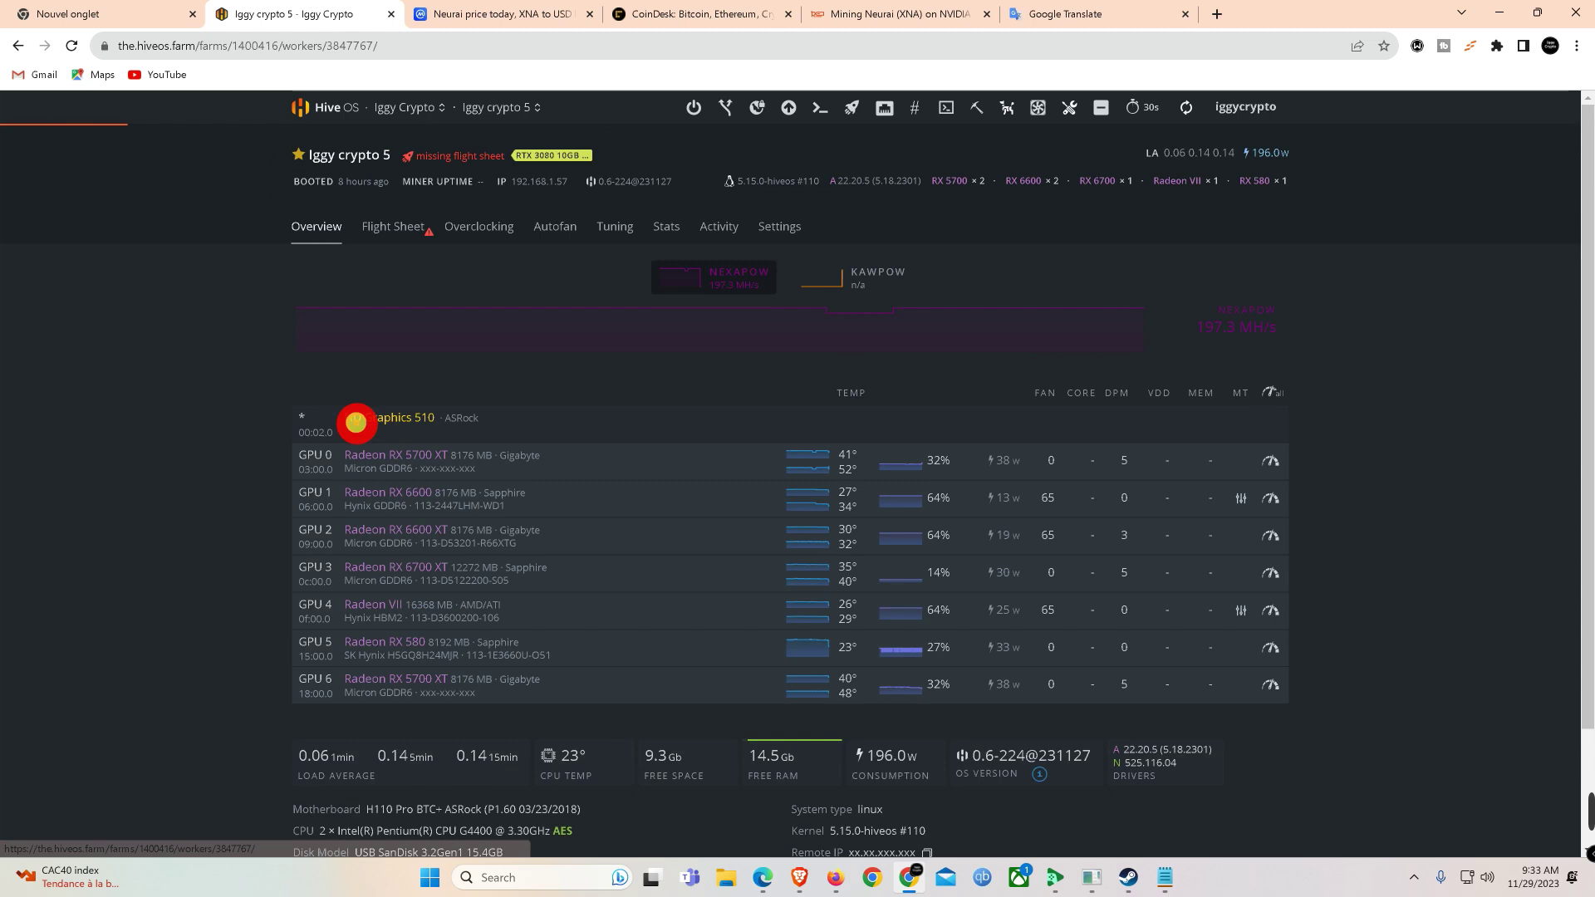
pyautogui.click(1273, 464)
pyautogui.click(612, 264)
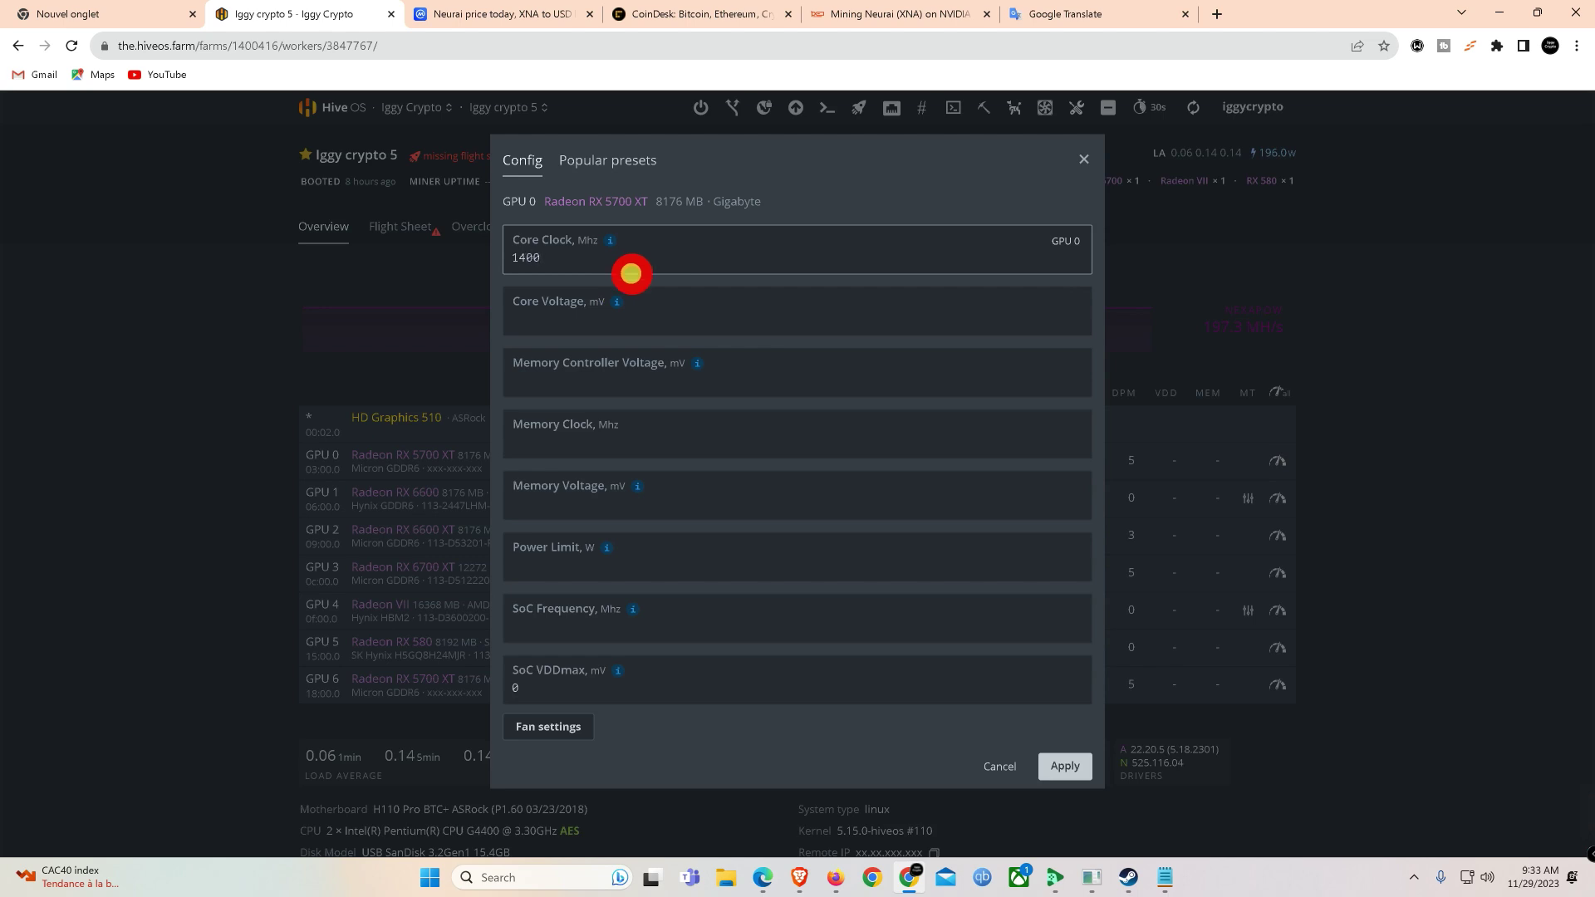
pyautogui.click(557, 445)
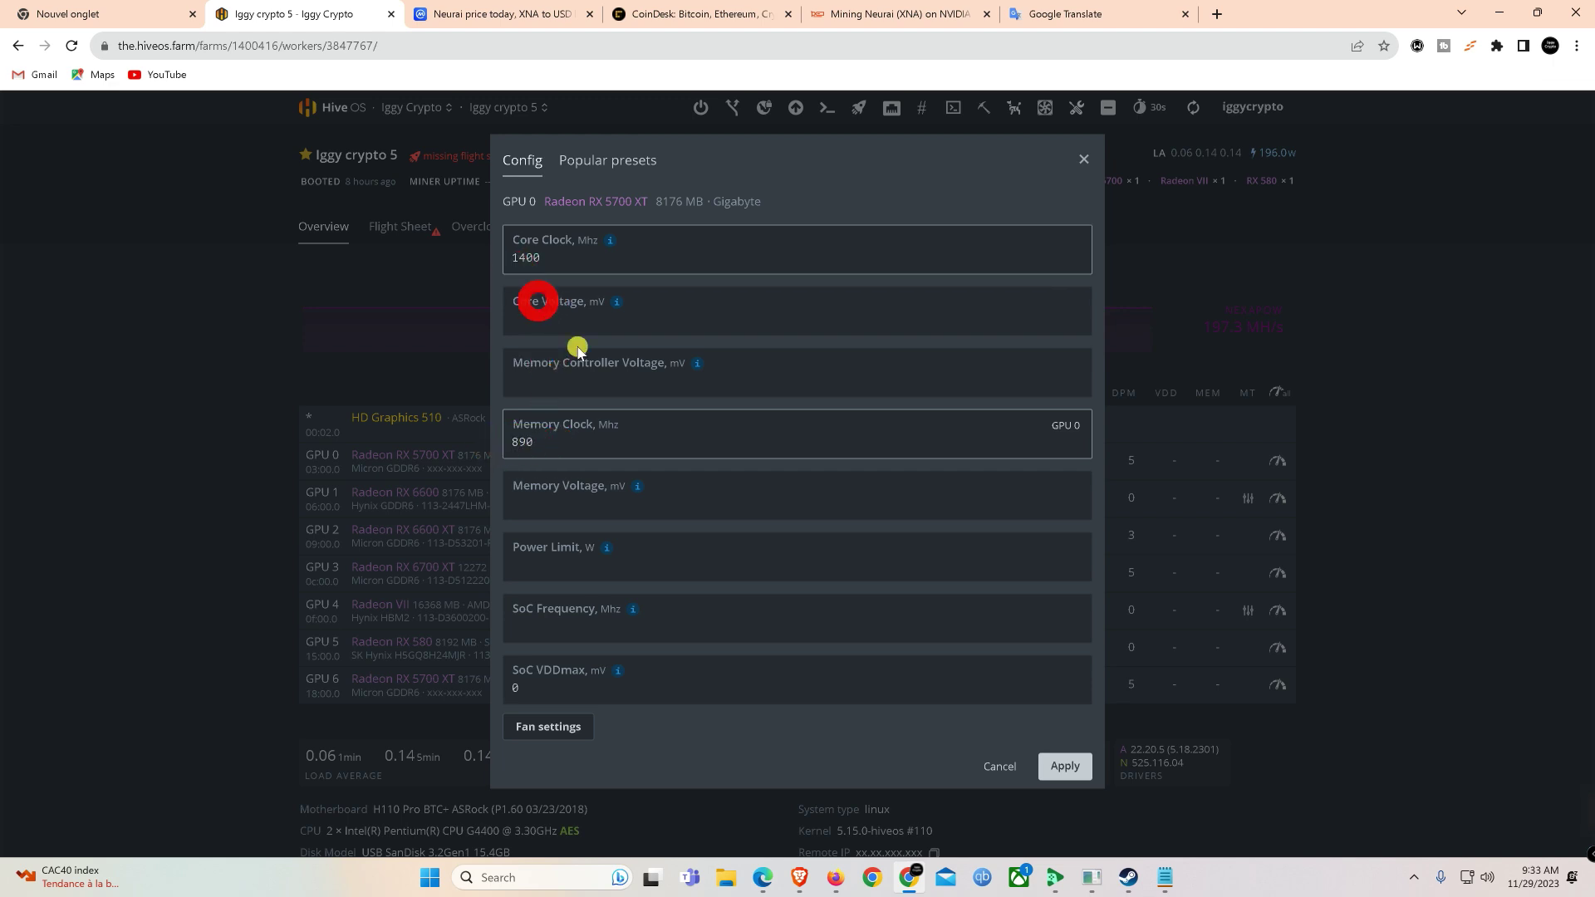
pyautogui.click(1070, 764)
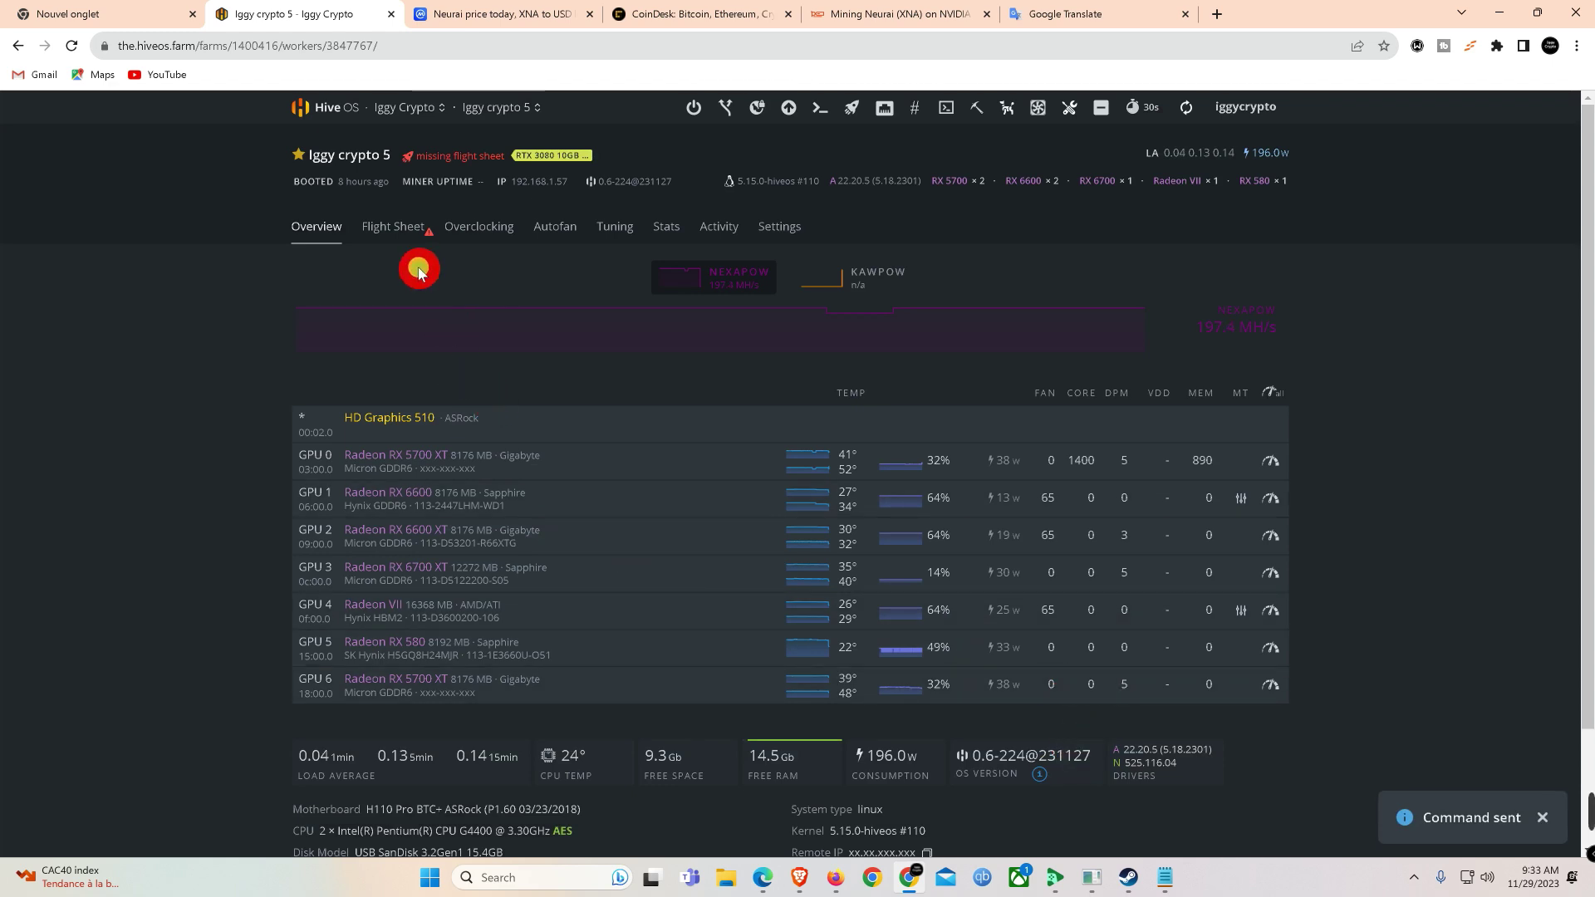
# Step: Launch the XNA woolypooly teamredminer flight sheet on the rig, then return to Overview
pyautogui.click(410, 235)
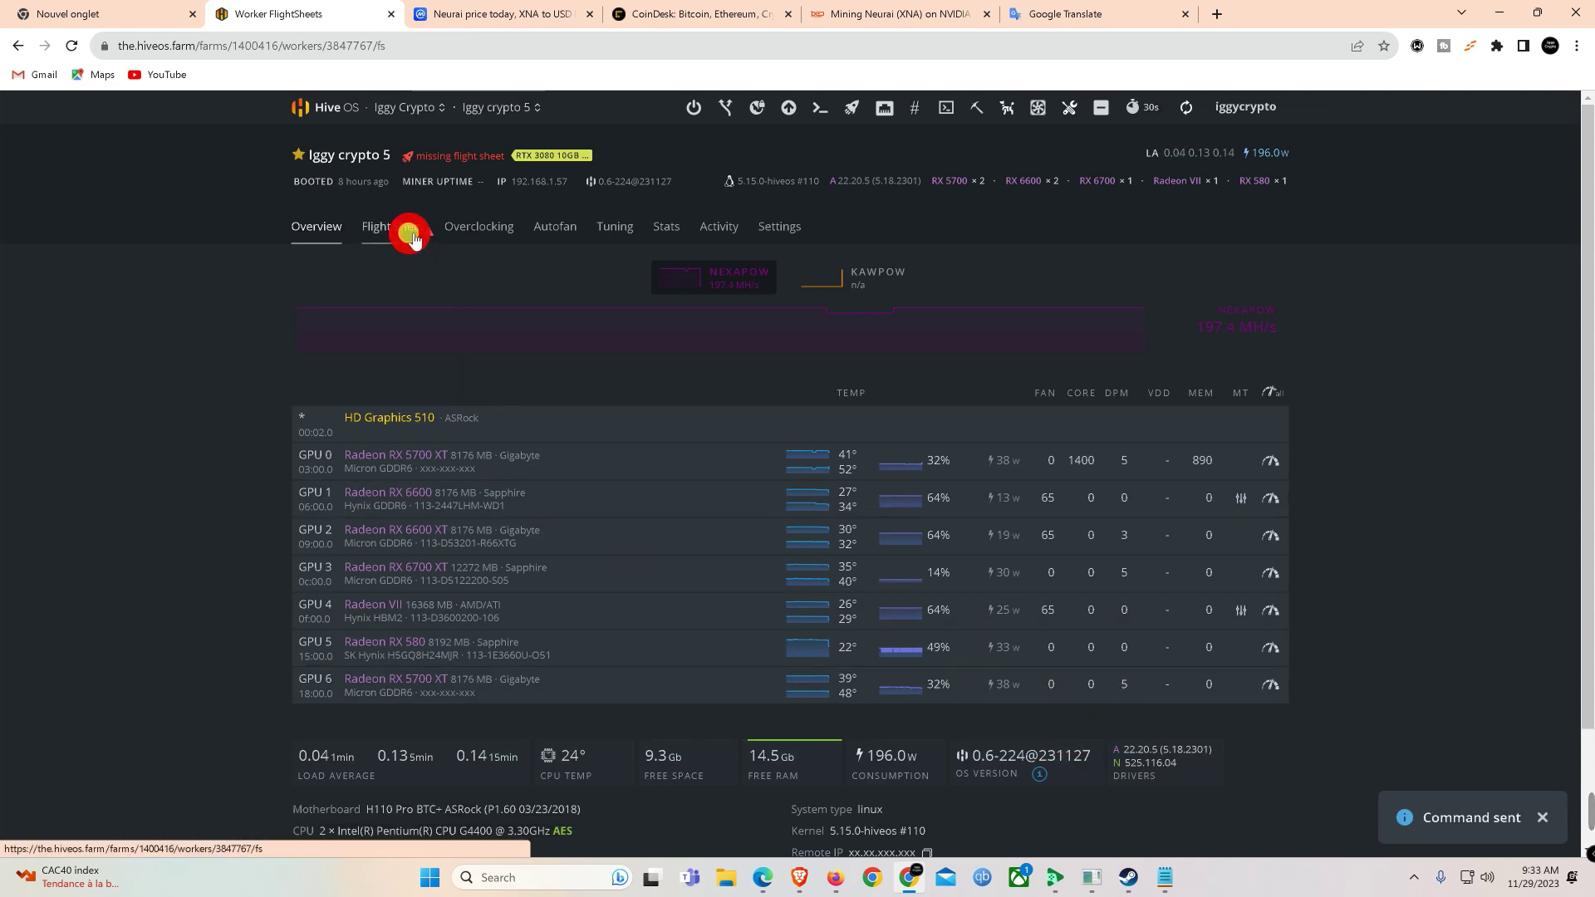
pyautogui.click(1093, 455)
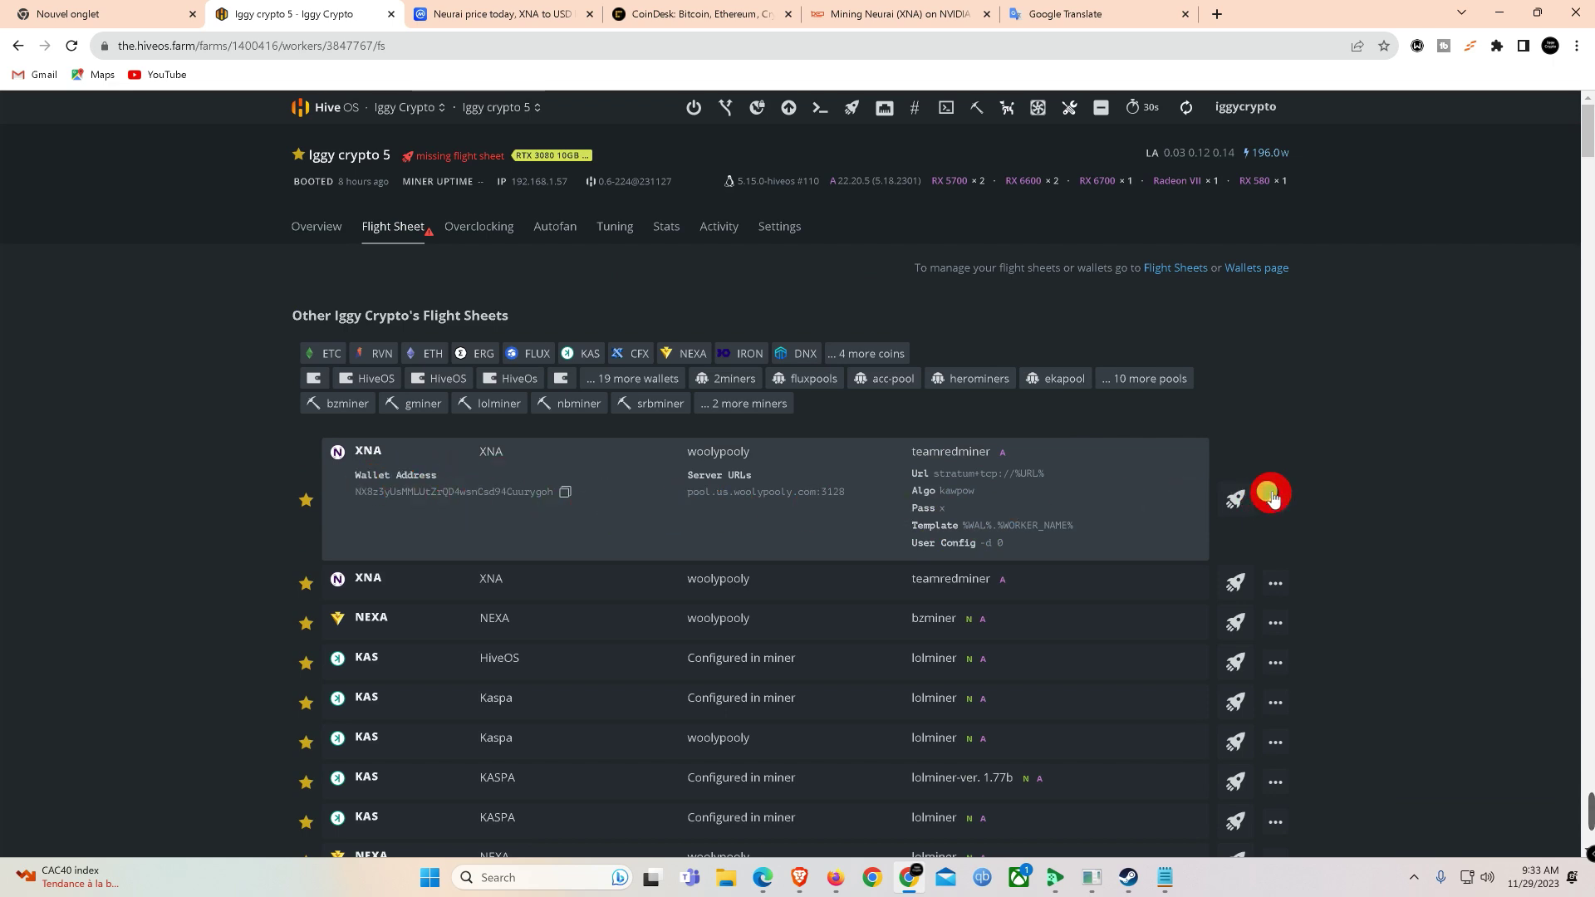
pyautogui.click(1238, 498)
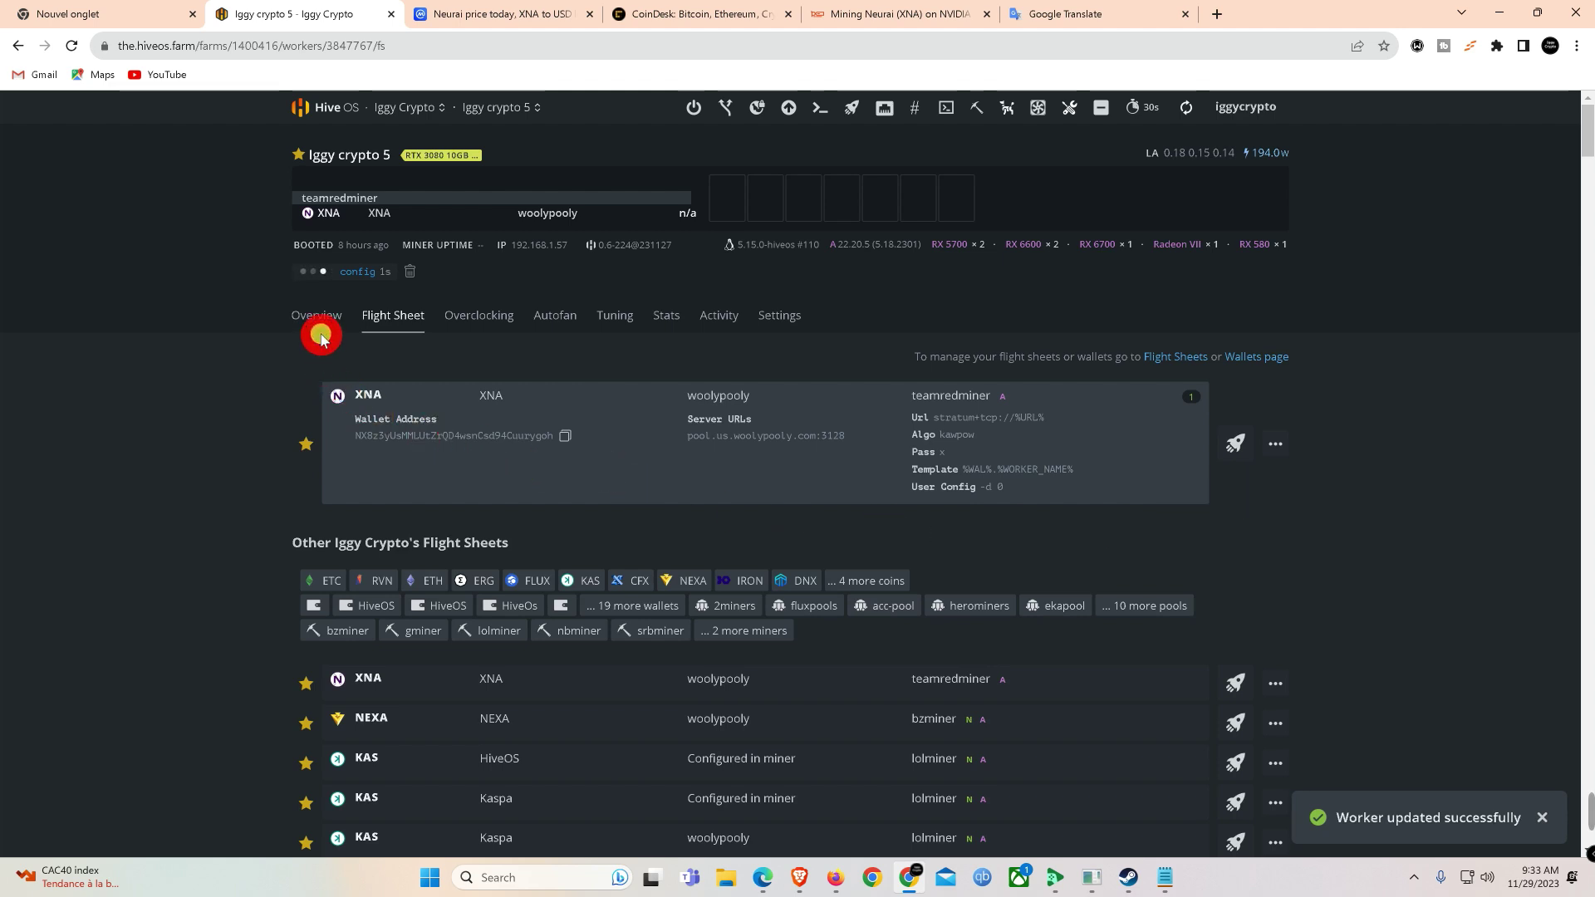
pyautogui.click(323, 321)
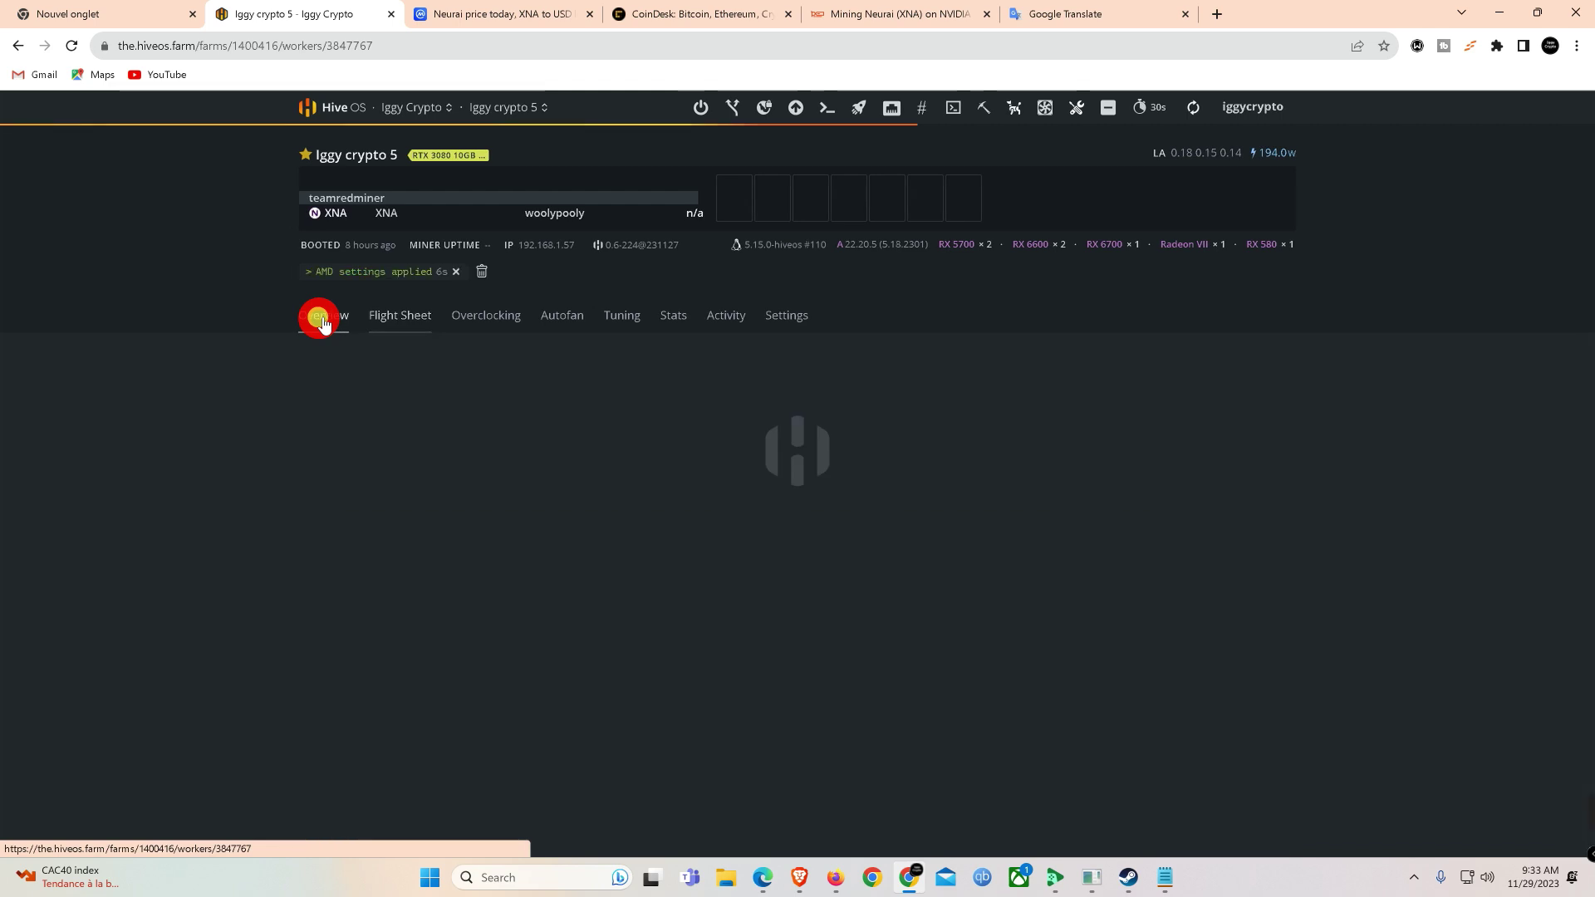
# Step: Dismiss the AMD settings notice and refresh stats to show GPU 0 at 25.30 MH/s
pyautogui.click(482, 275)
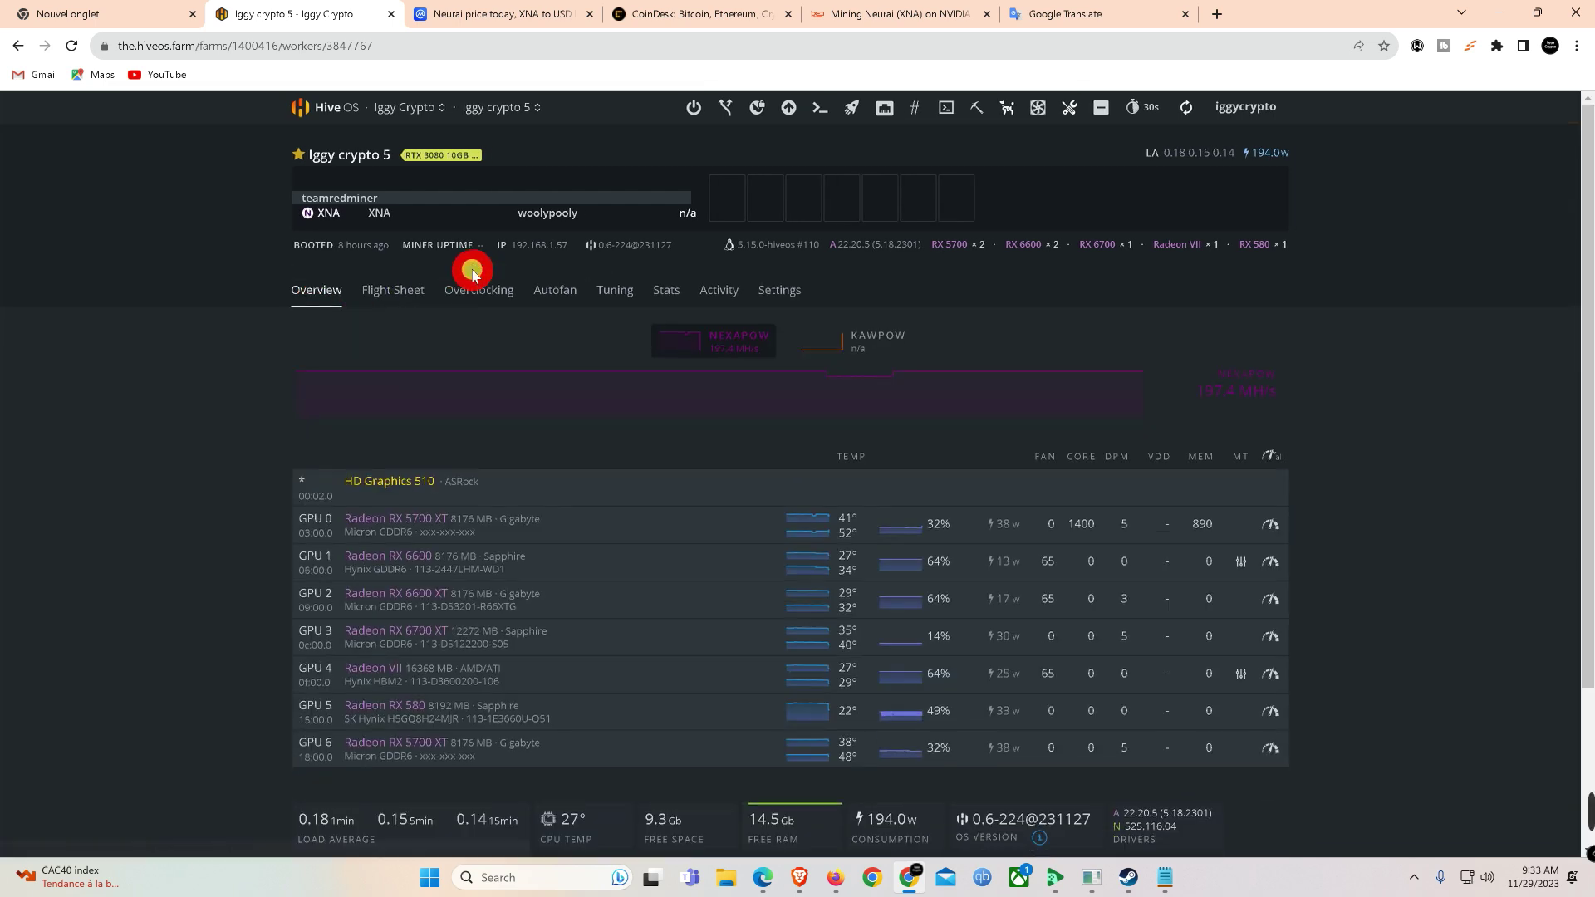
pyautogui.click(1458, 500)
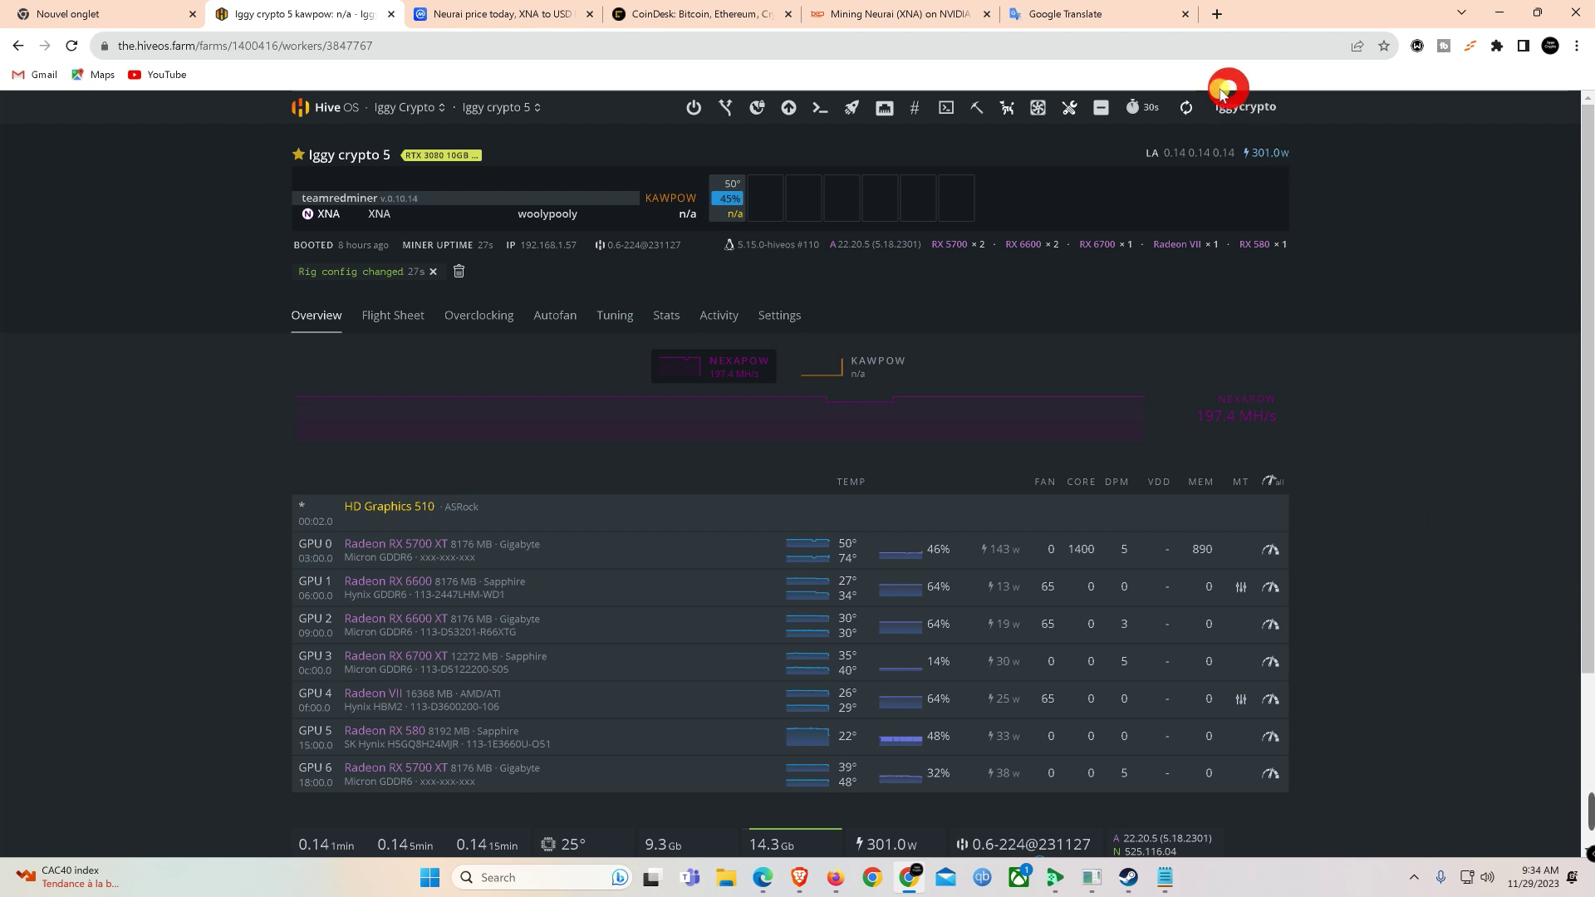
pyautogui.click(1186, 107)
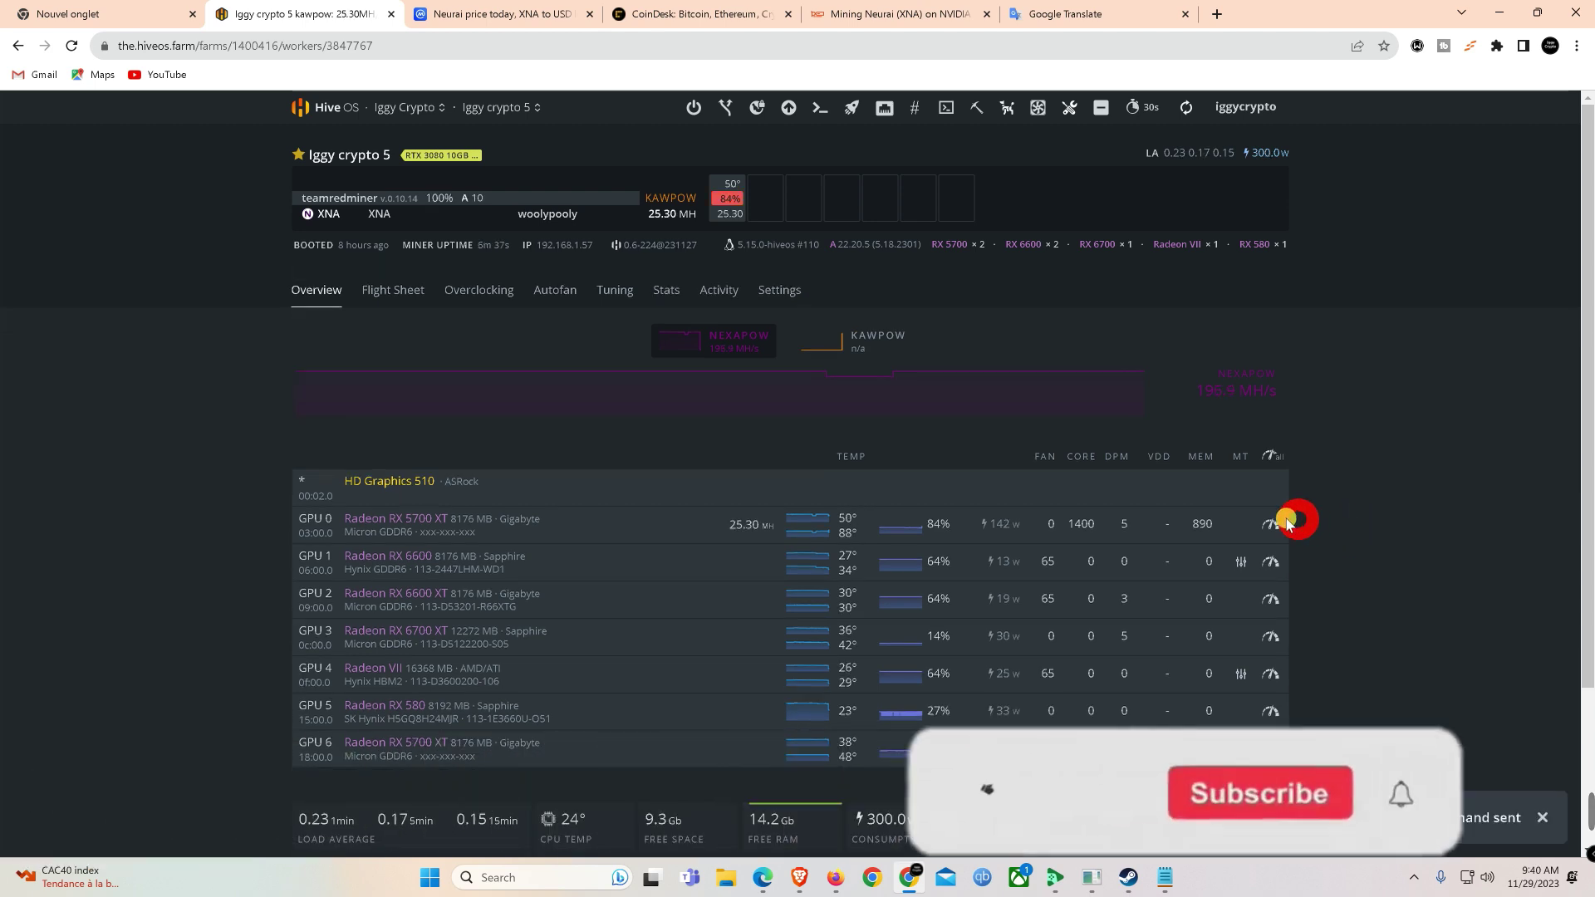
# Step: Set GPU 0's overclock to 1200 MHz core and 870 MHz memory, then apply
pyautogui.click(1279, 524)
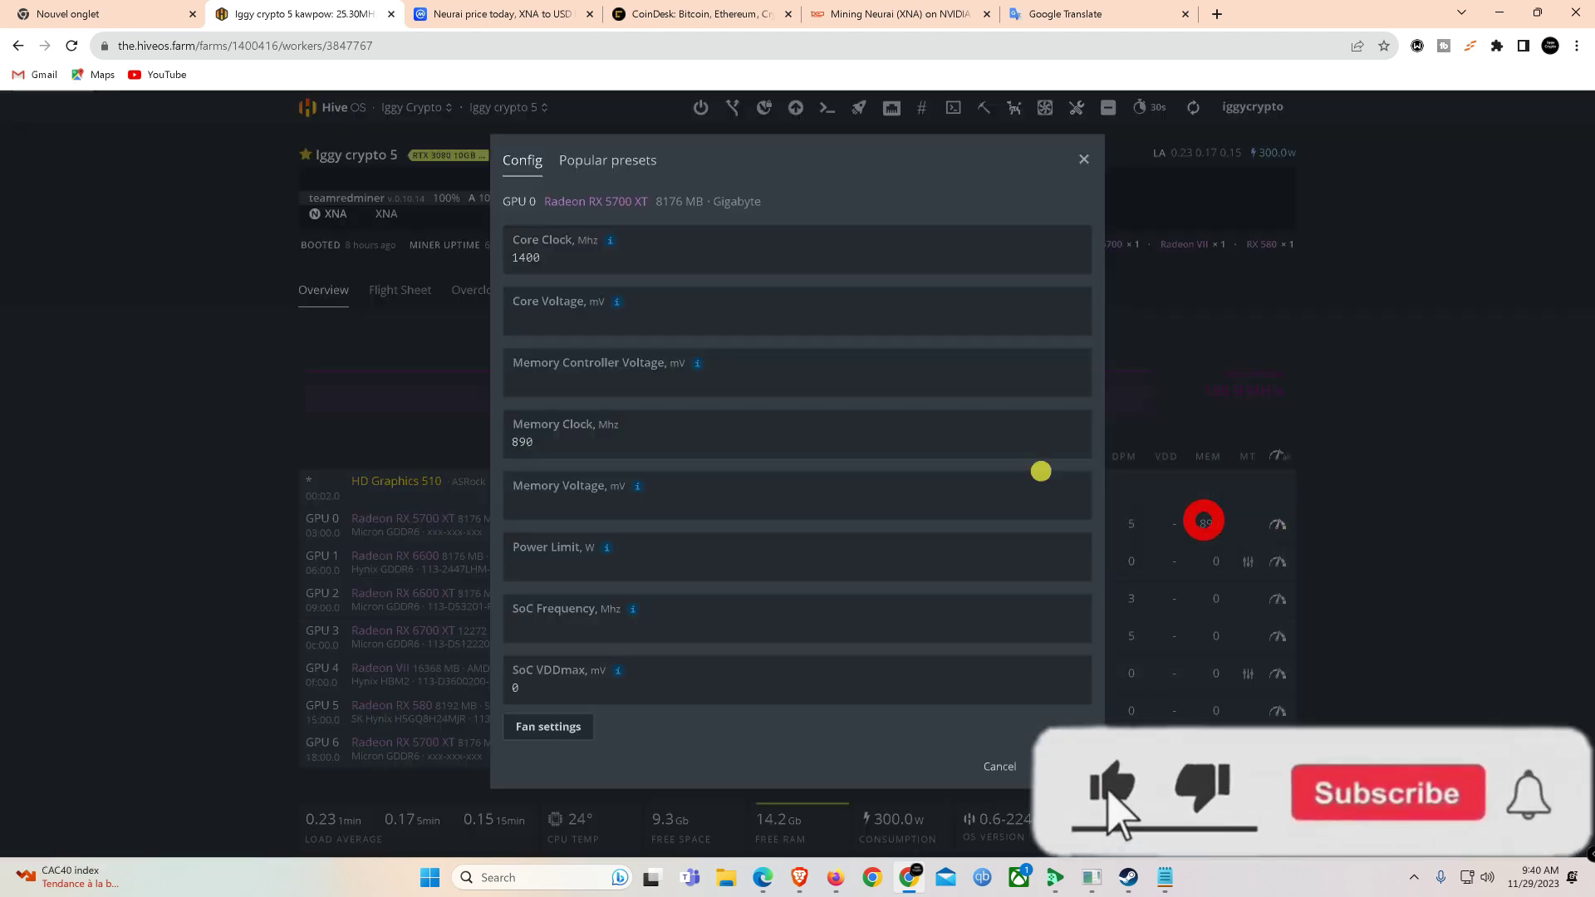
pyautogui.click(571, 259)
pyautogui.press('BackSpace')
pyautogui.press('BackSpace')
pyautogui.press('BackSpace')
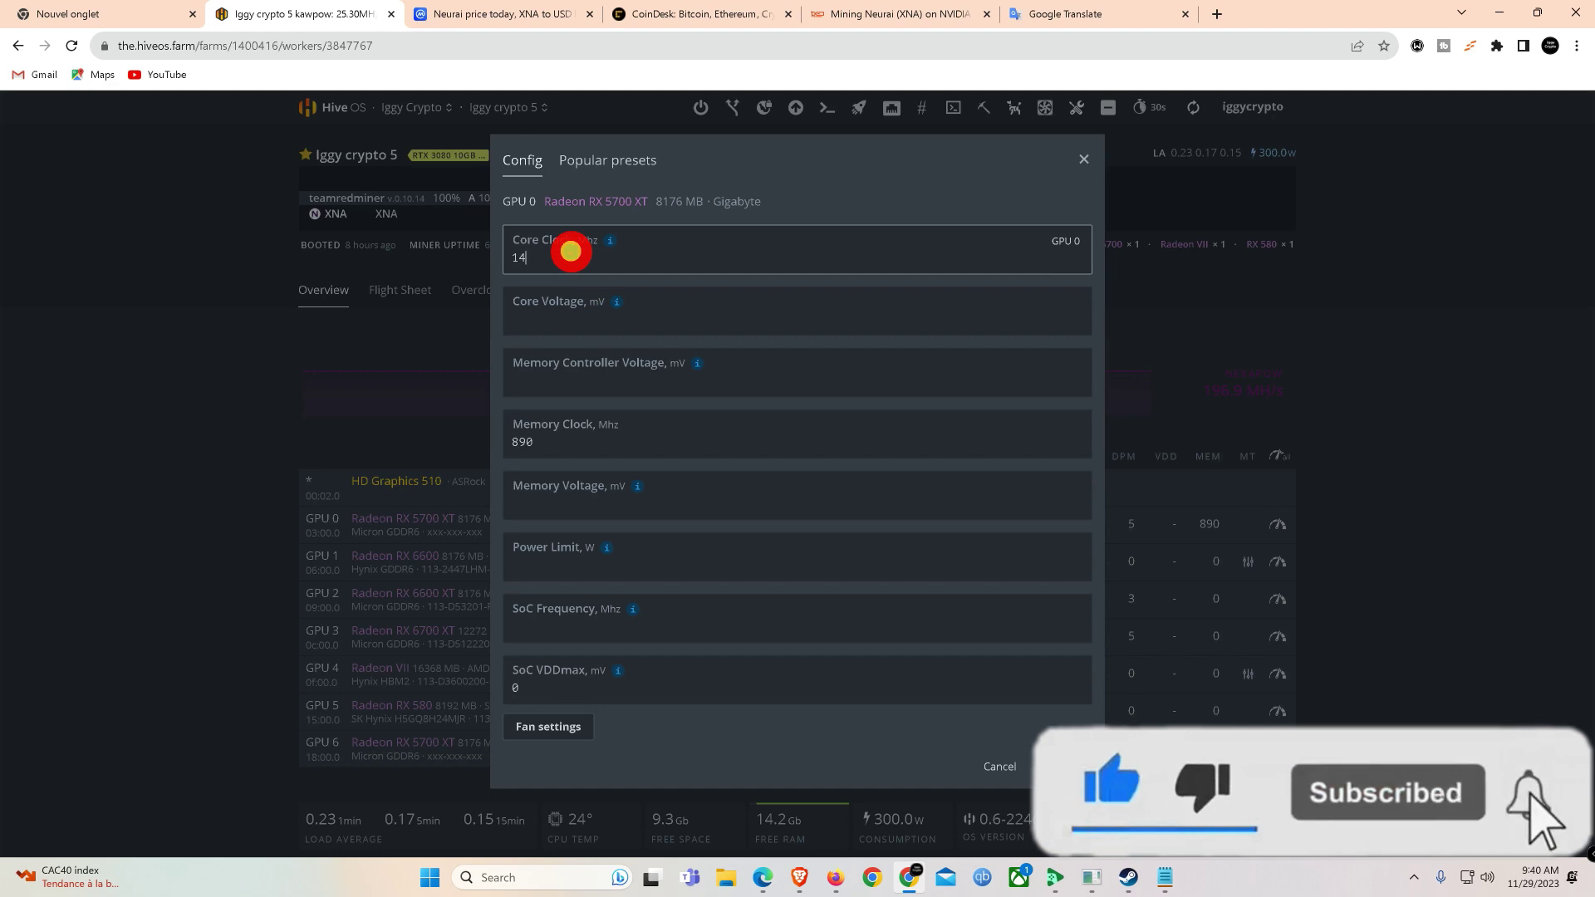
pyautogui.write('200')
pyautogui.click(551, 448)
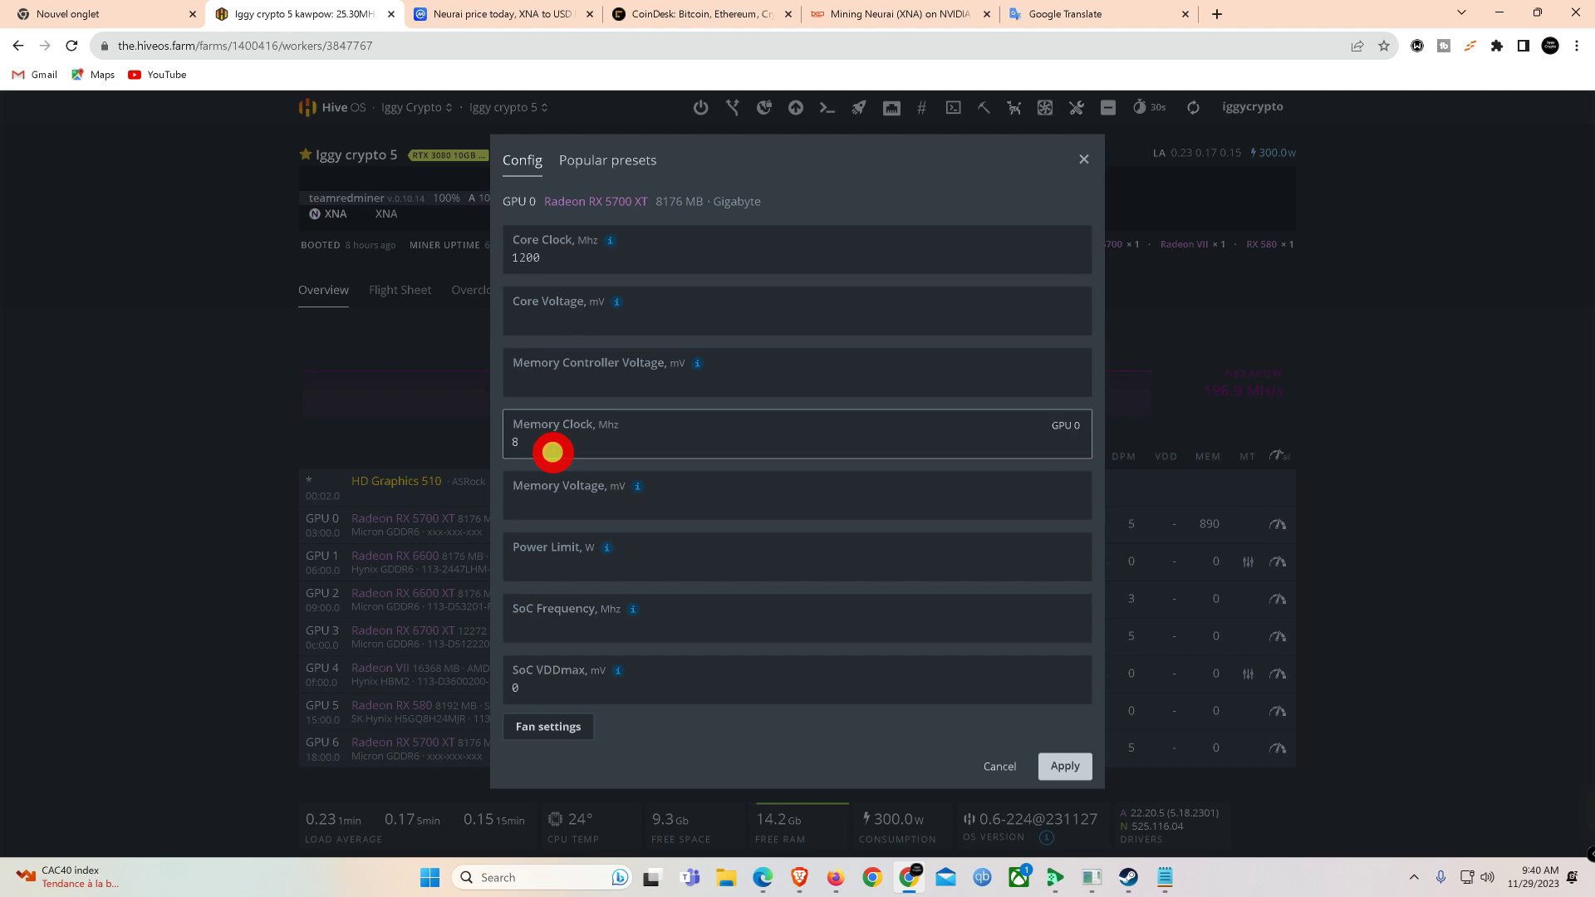
pyautogui.click(1063, 764)
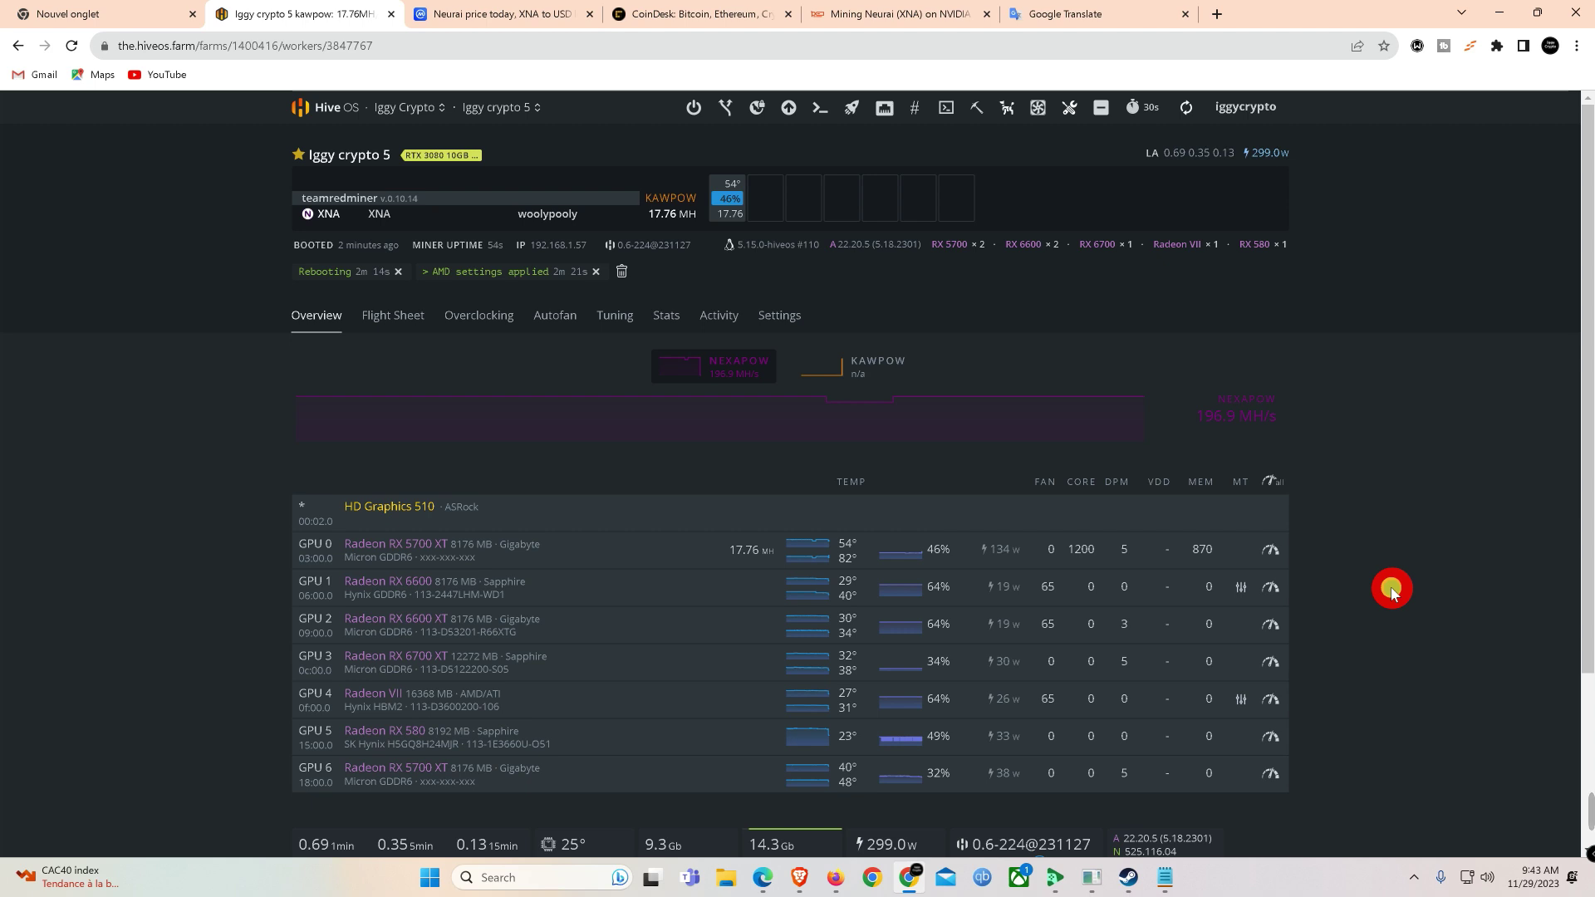
# Step: Refresh the rig's stats until GPU 0 shows about 21.87 MH/s at 134 W
pyautogui.click(1188, 110)
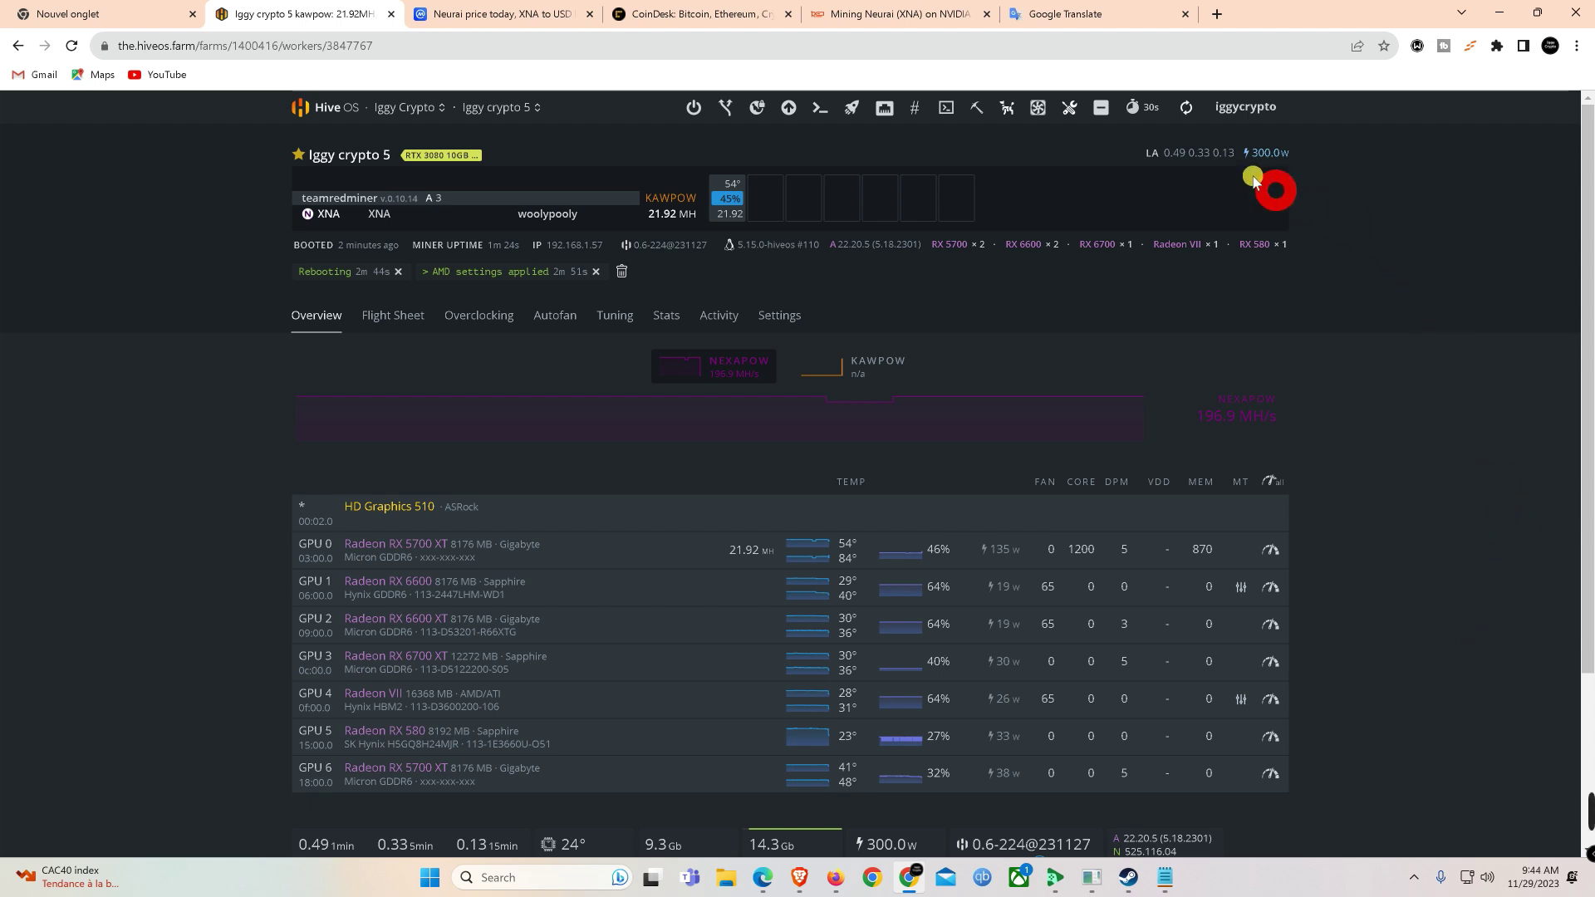
pyautogui.click(1194, 109)
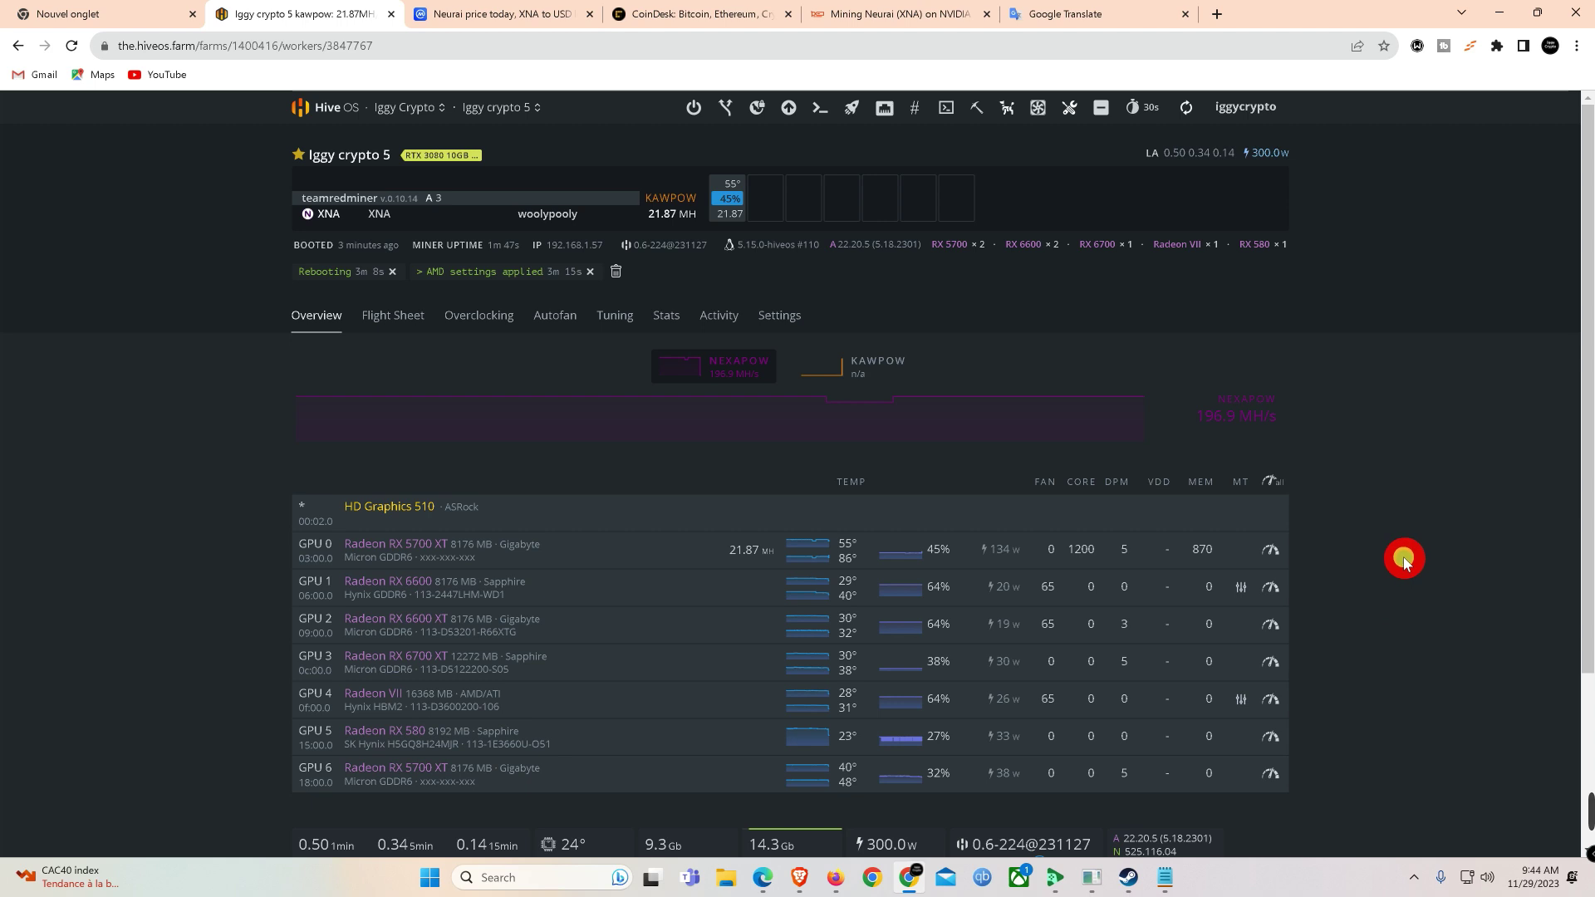
# Step: Drop GPU 0's core clock to 900 MHz, keeping memory at 870 MHz, and apply
pyautogui.click(1189, 109)
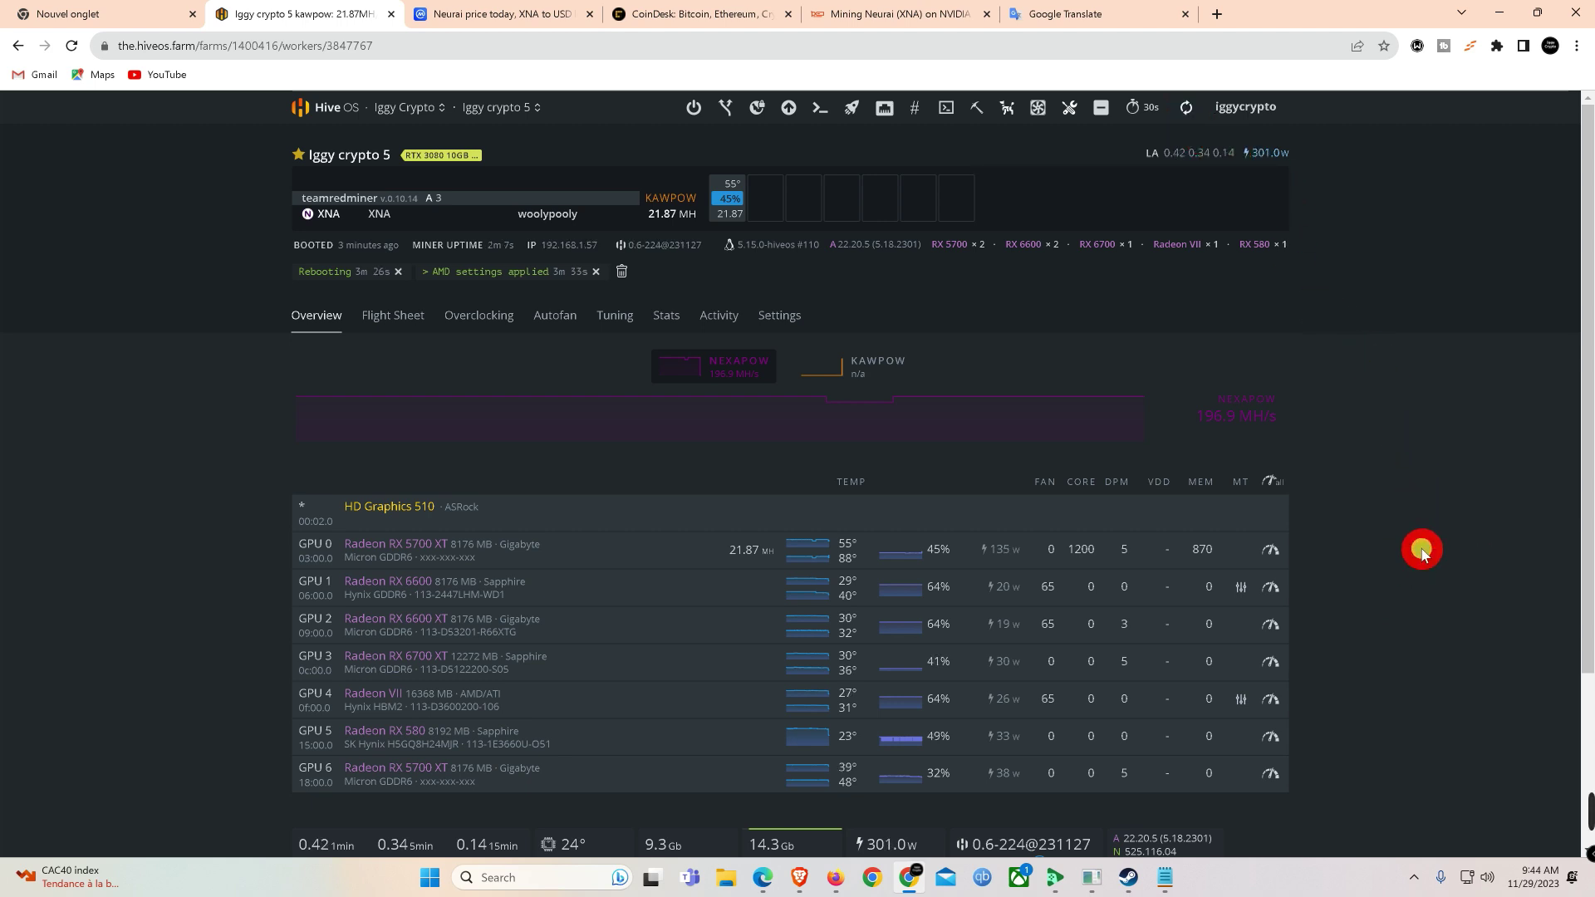
pyautogui.click(1271, 549)
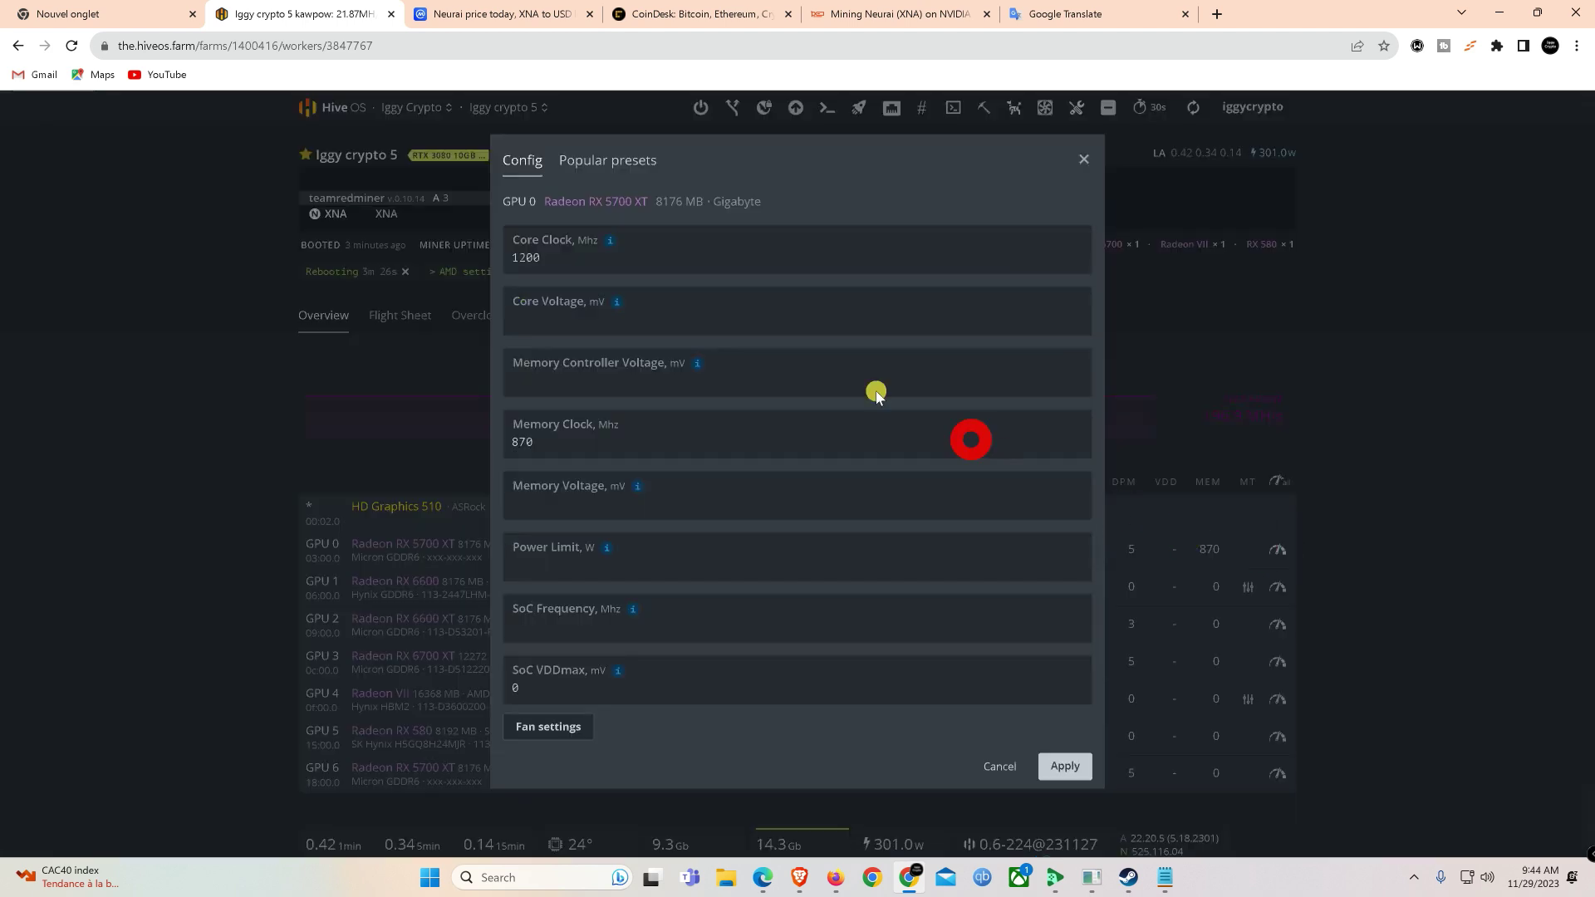
pyautogui.click(694, 255)
pyautogui.press('BackSpace')
pyautogui.press('BackSpace')
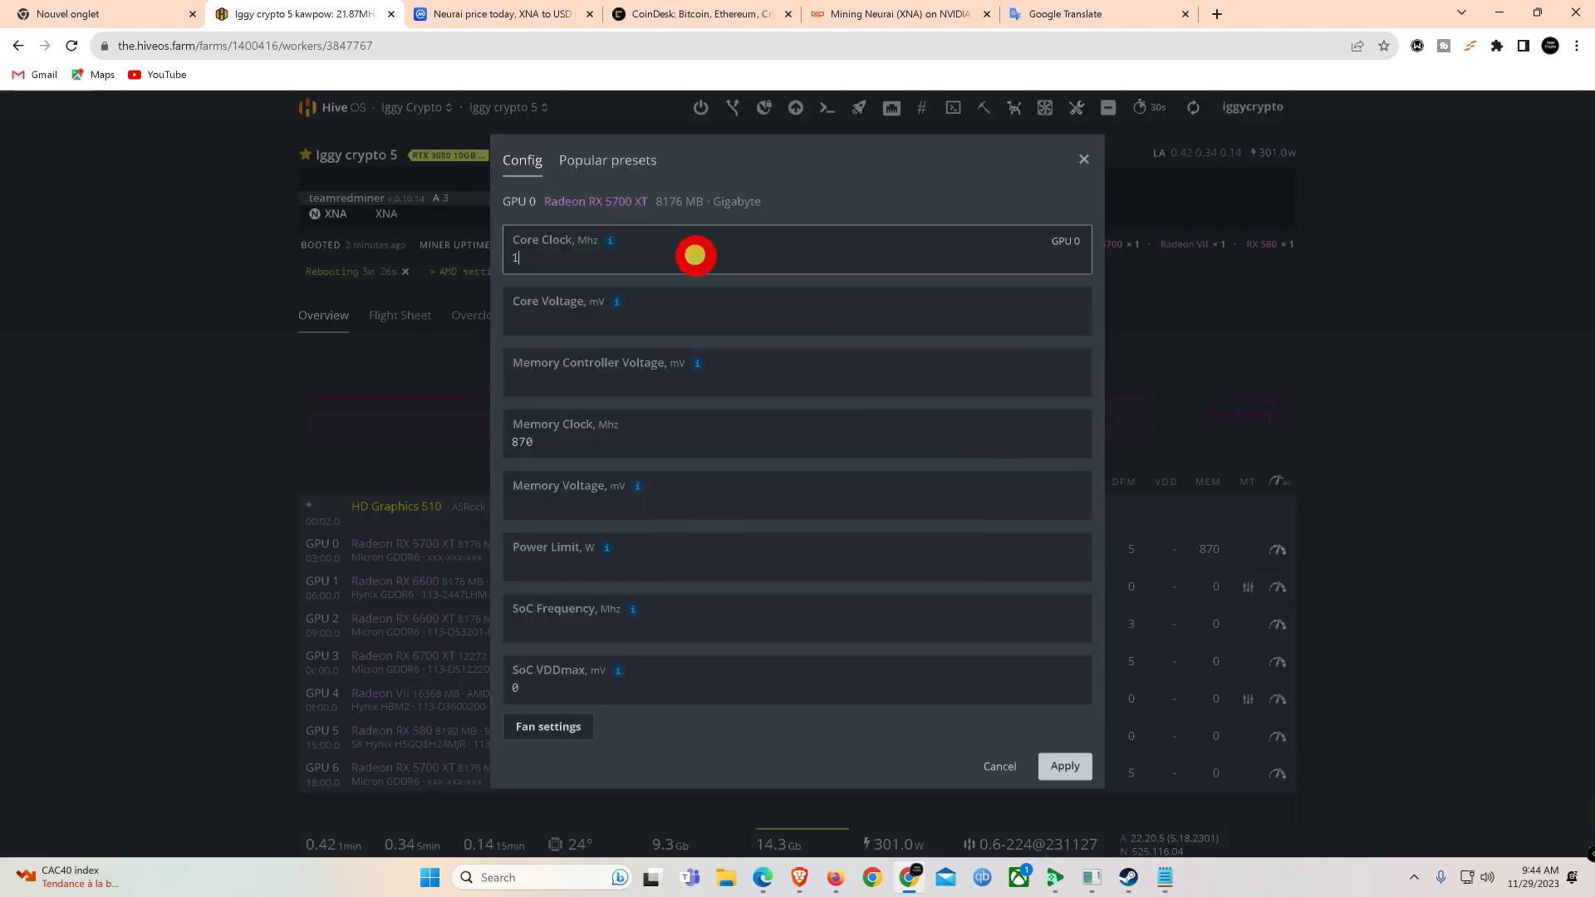
pyautogui.write('000')
pyautogui.click(1064, 763)
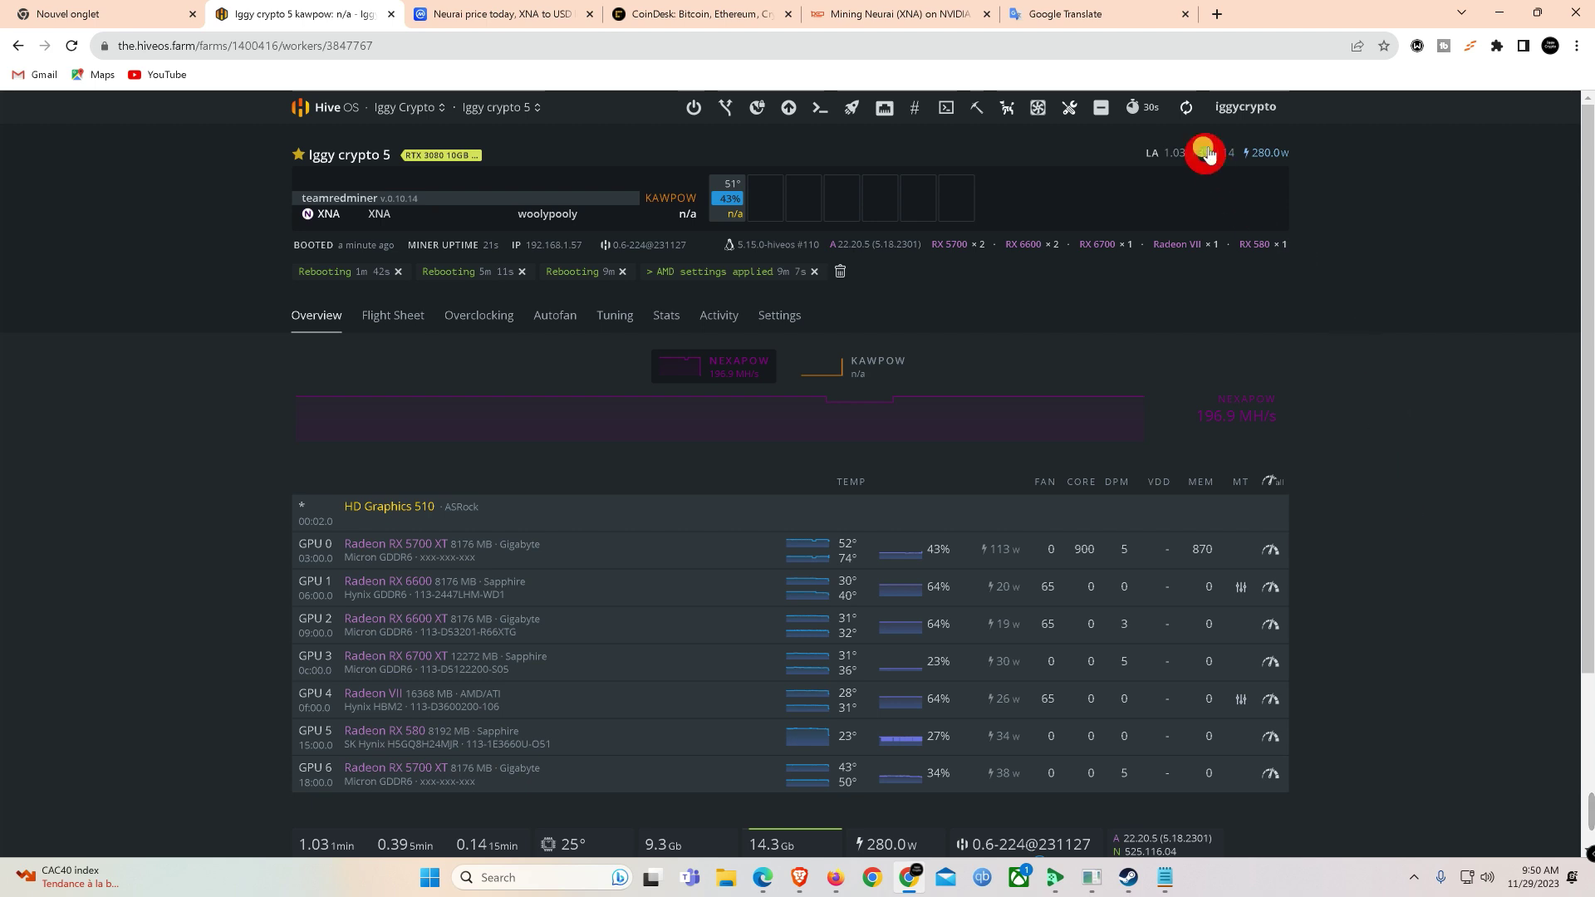
# Step: Refresh the stats and check GPU 0's temperatures; it now hashes 15.72 MH/s at 110 W
pyautogui.click(1185, 116)
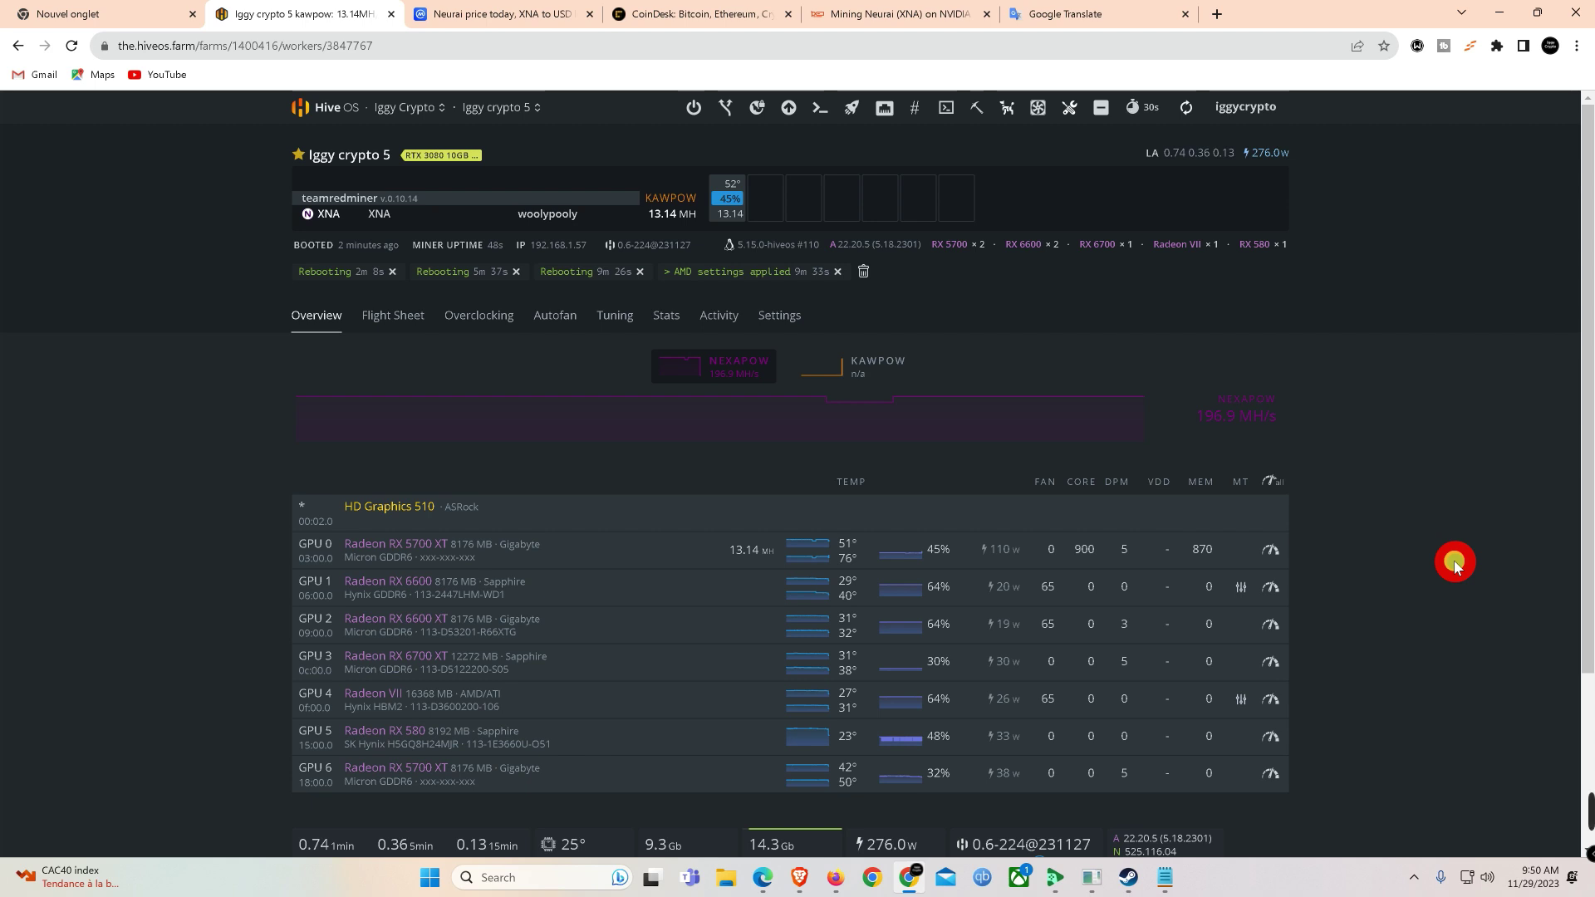
pyautogui.click(1183, 112)
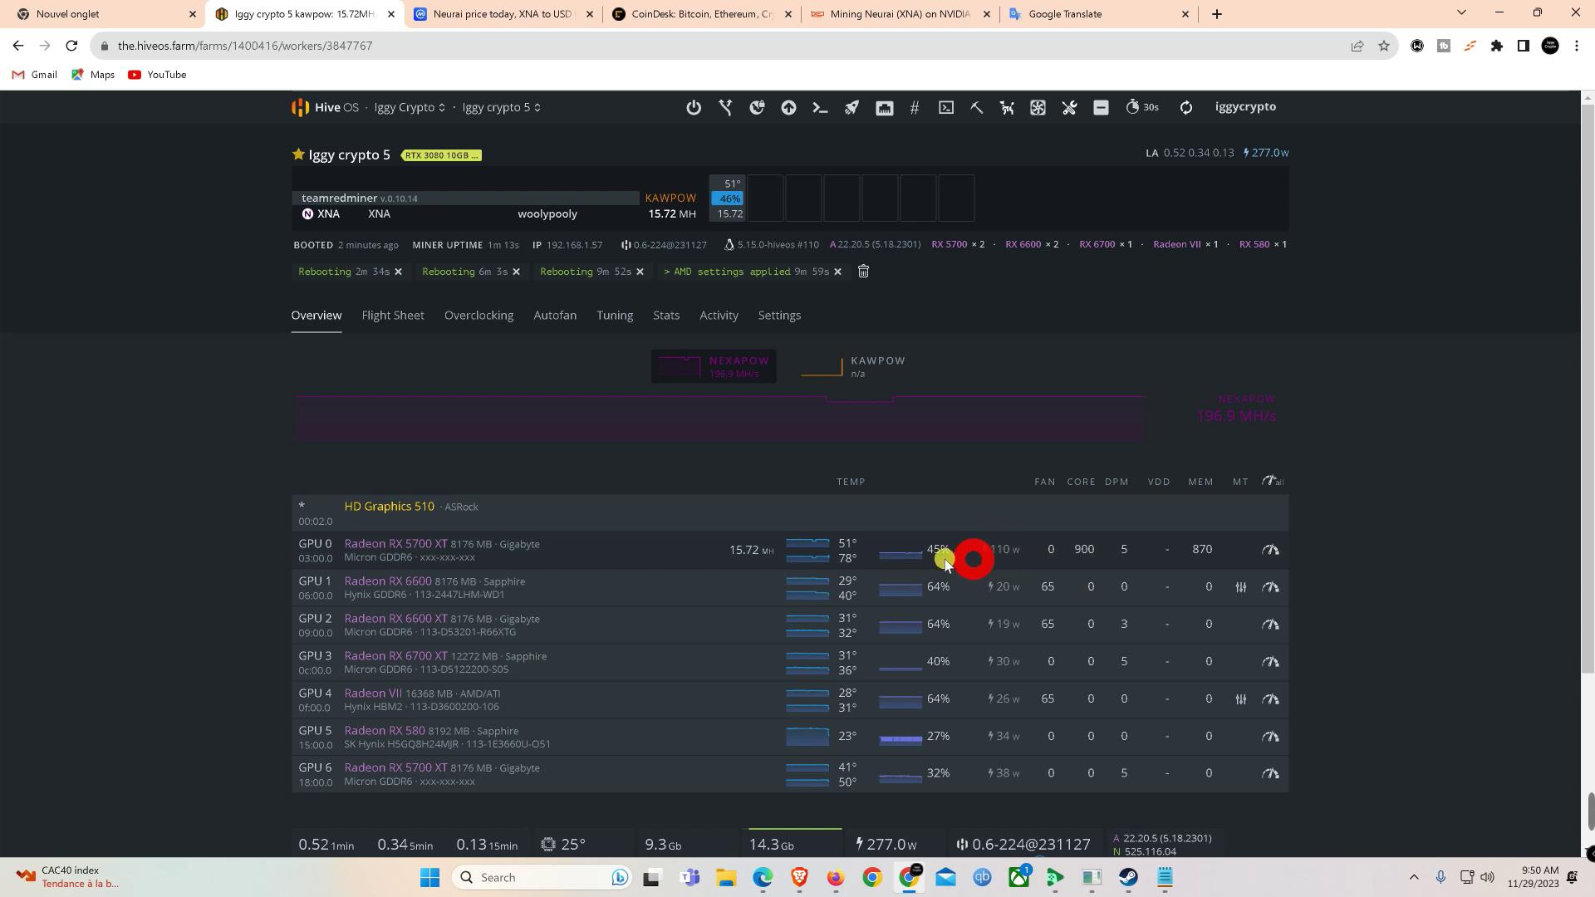
pyautogui.moveTo(851, 563)
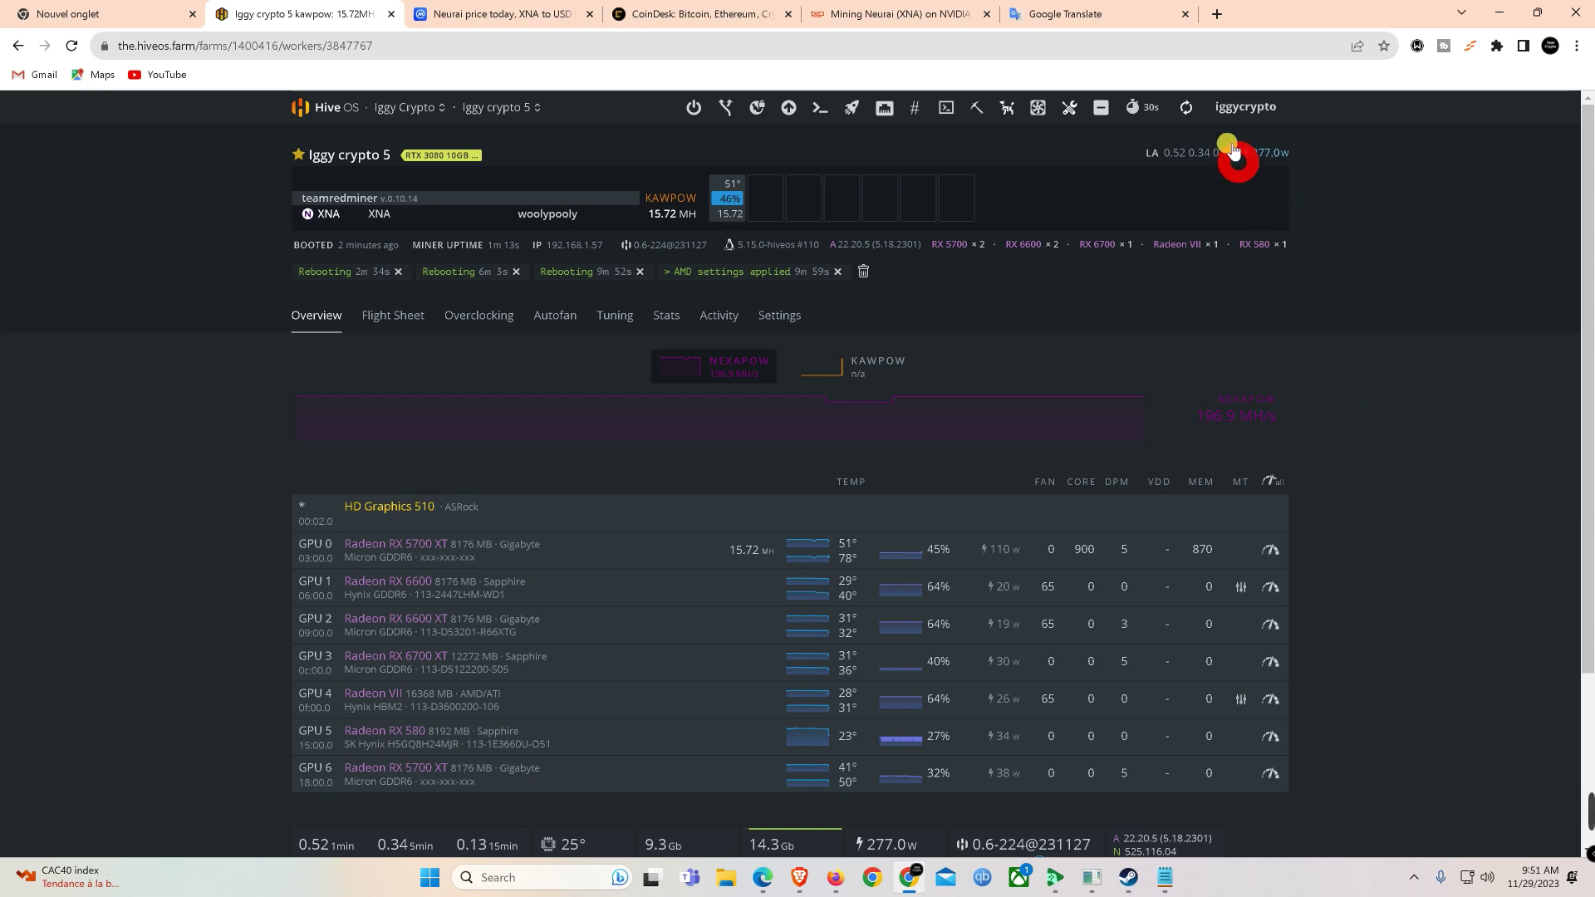
pyautogui.click(1194, 115)
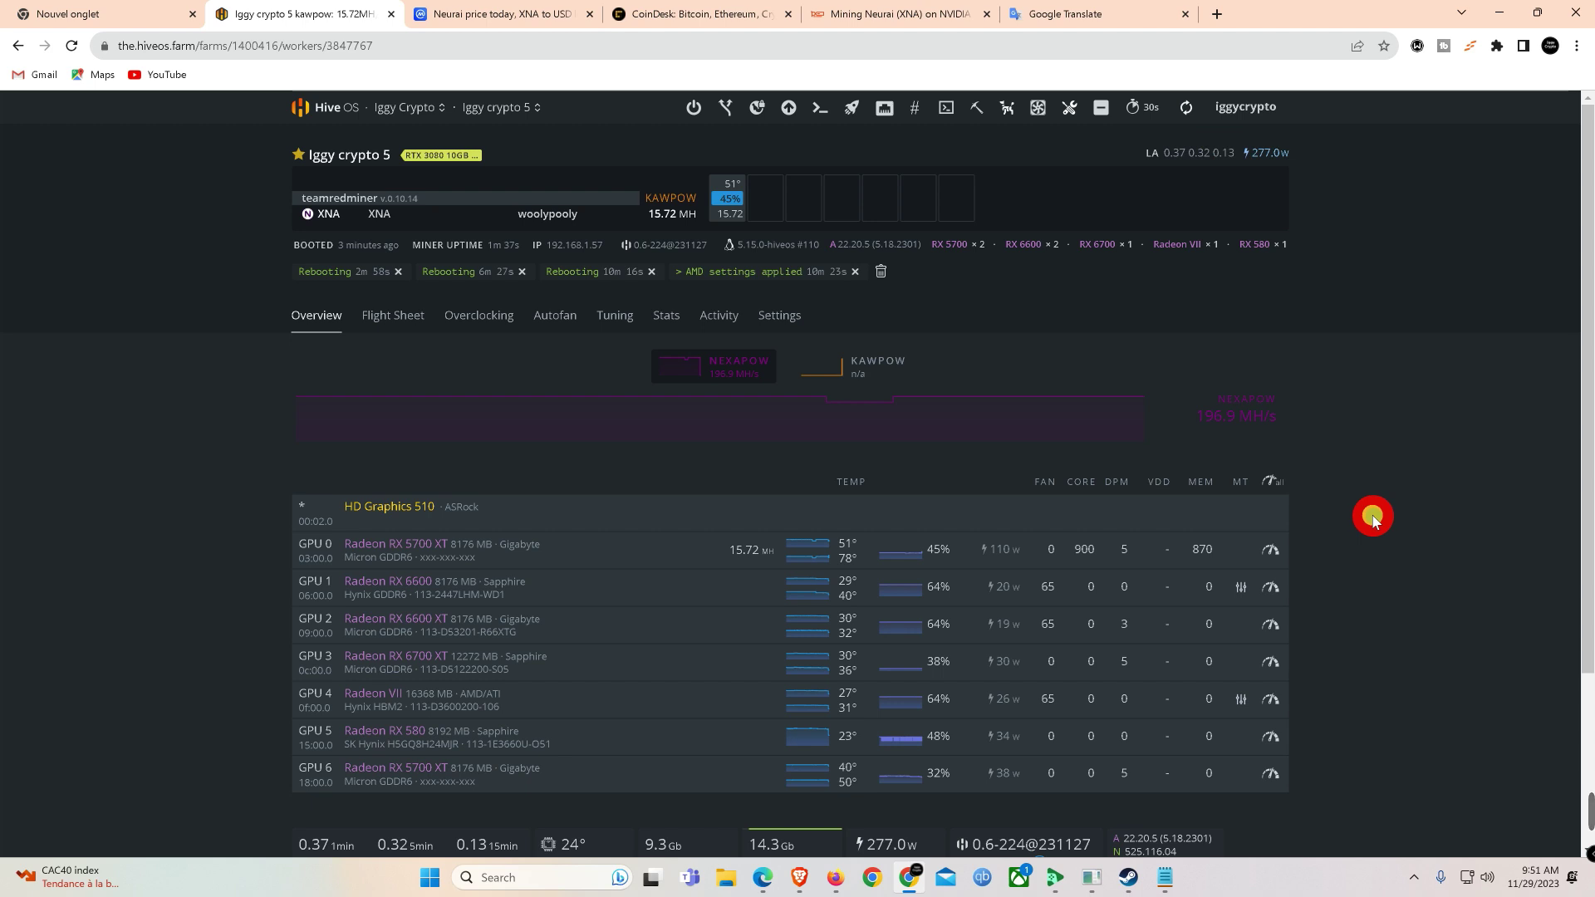
# Step: Raise GPU 0's core clock from 900 back to 1100 MHz
pyautogui.click(1285, 550)
pyautogui.click(646, 257)
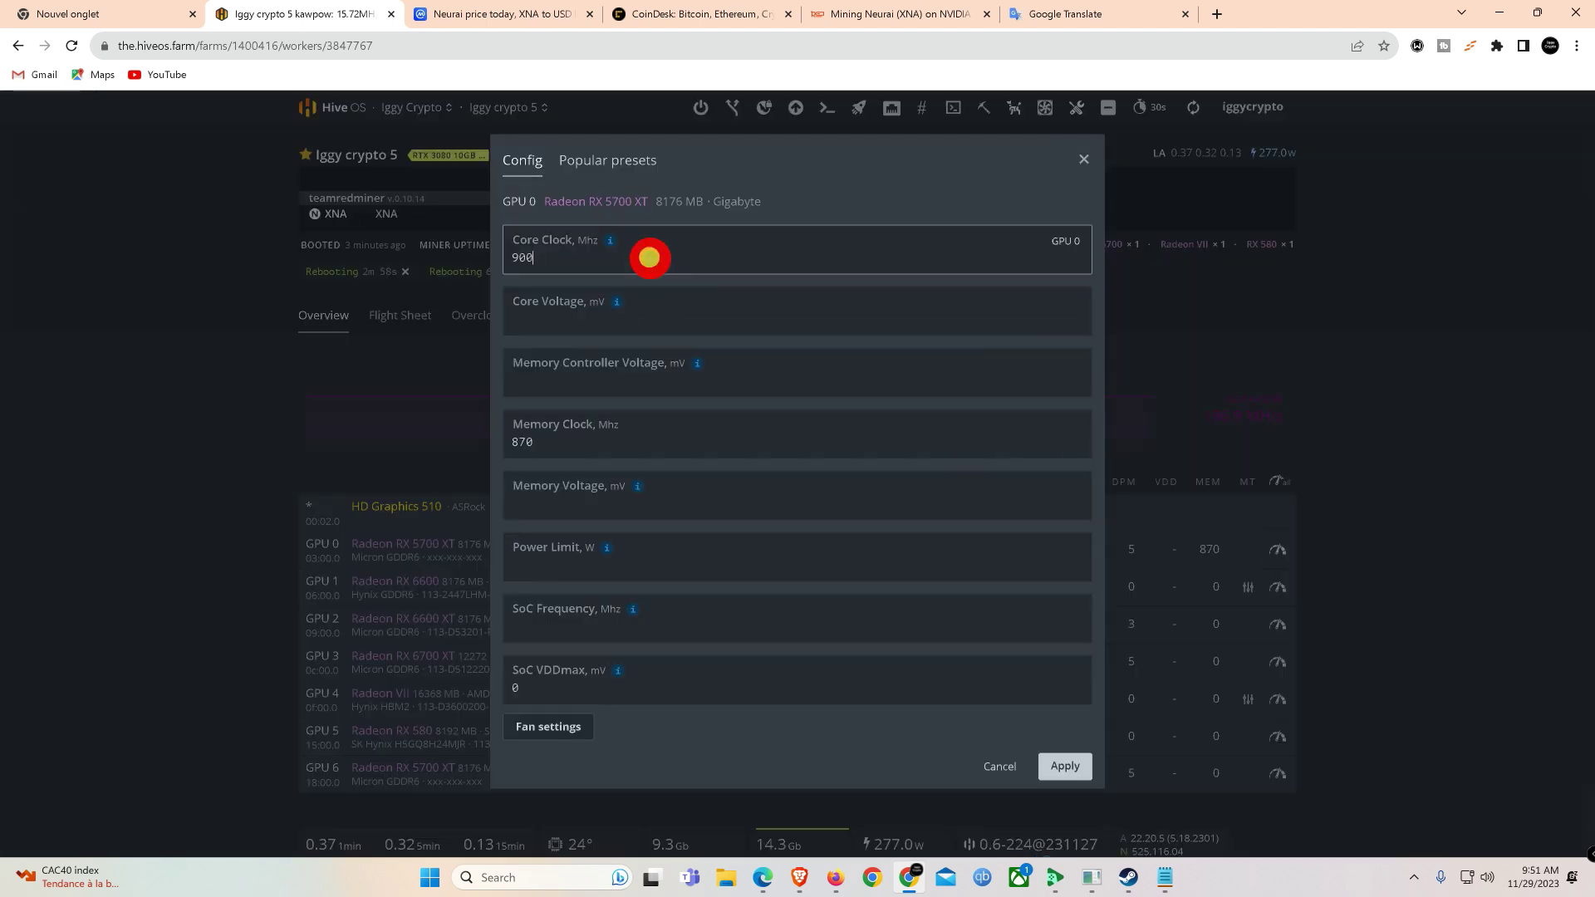
pyautogui.press('BackSpace')
pyautogui.press('BackSpace')
pyautogui.press('BackSpace')
pyautogui.write('1100')
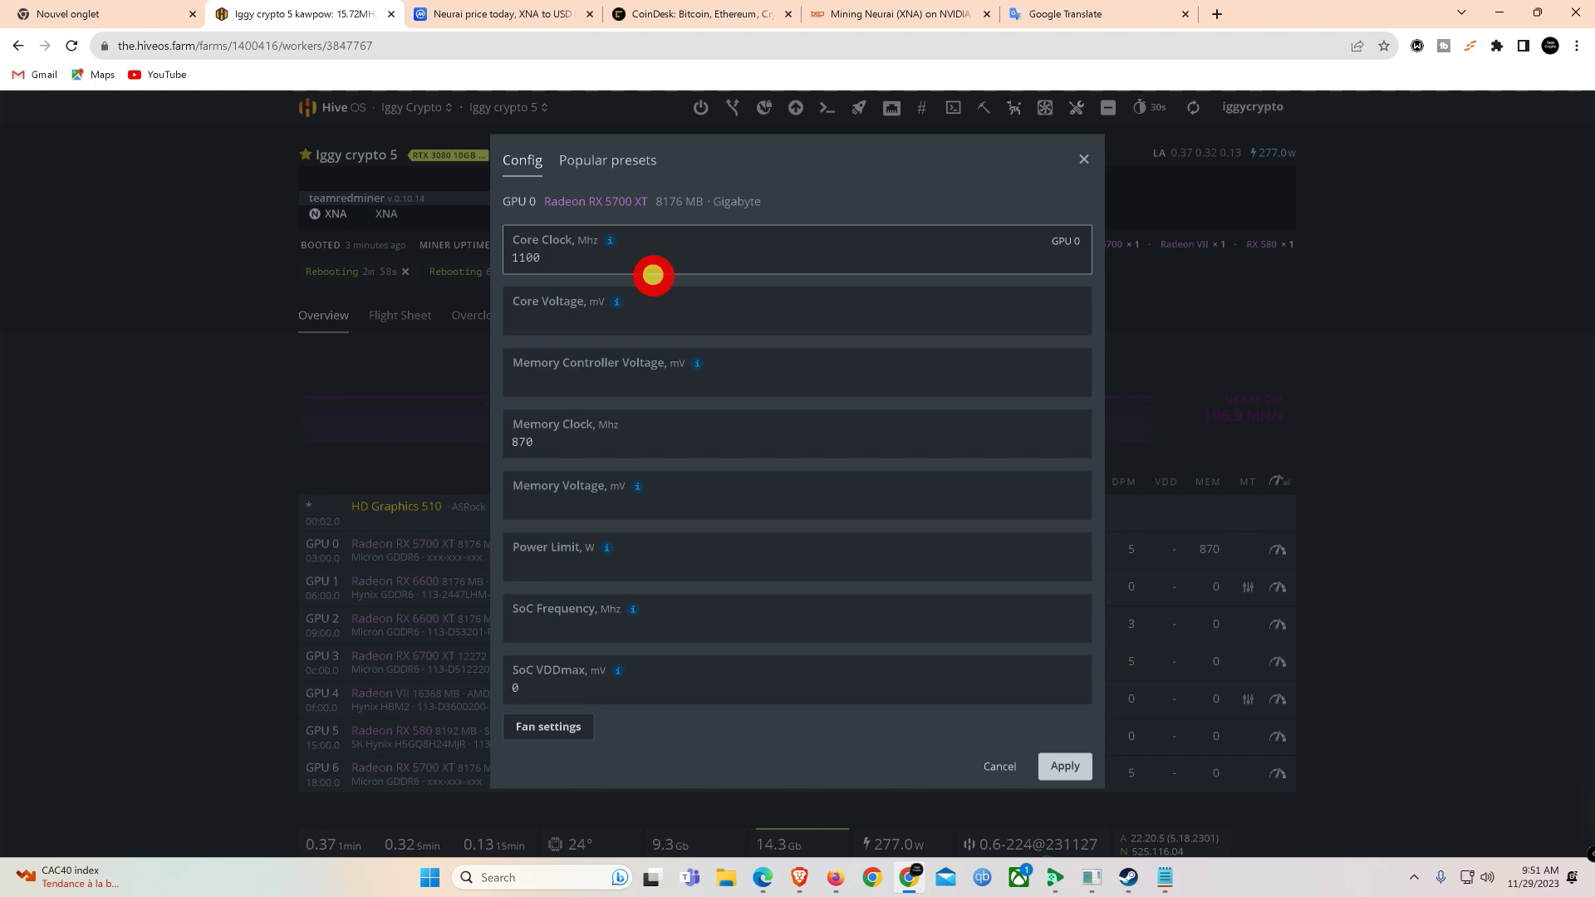
# Step: Set core voltage 700 mV, memory controller 720 mV and memory 1300 mV, then apply
pyautogui.click(661, 300)
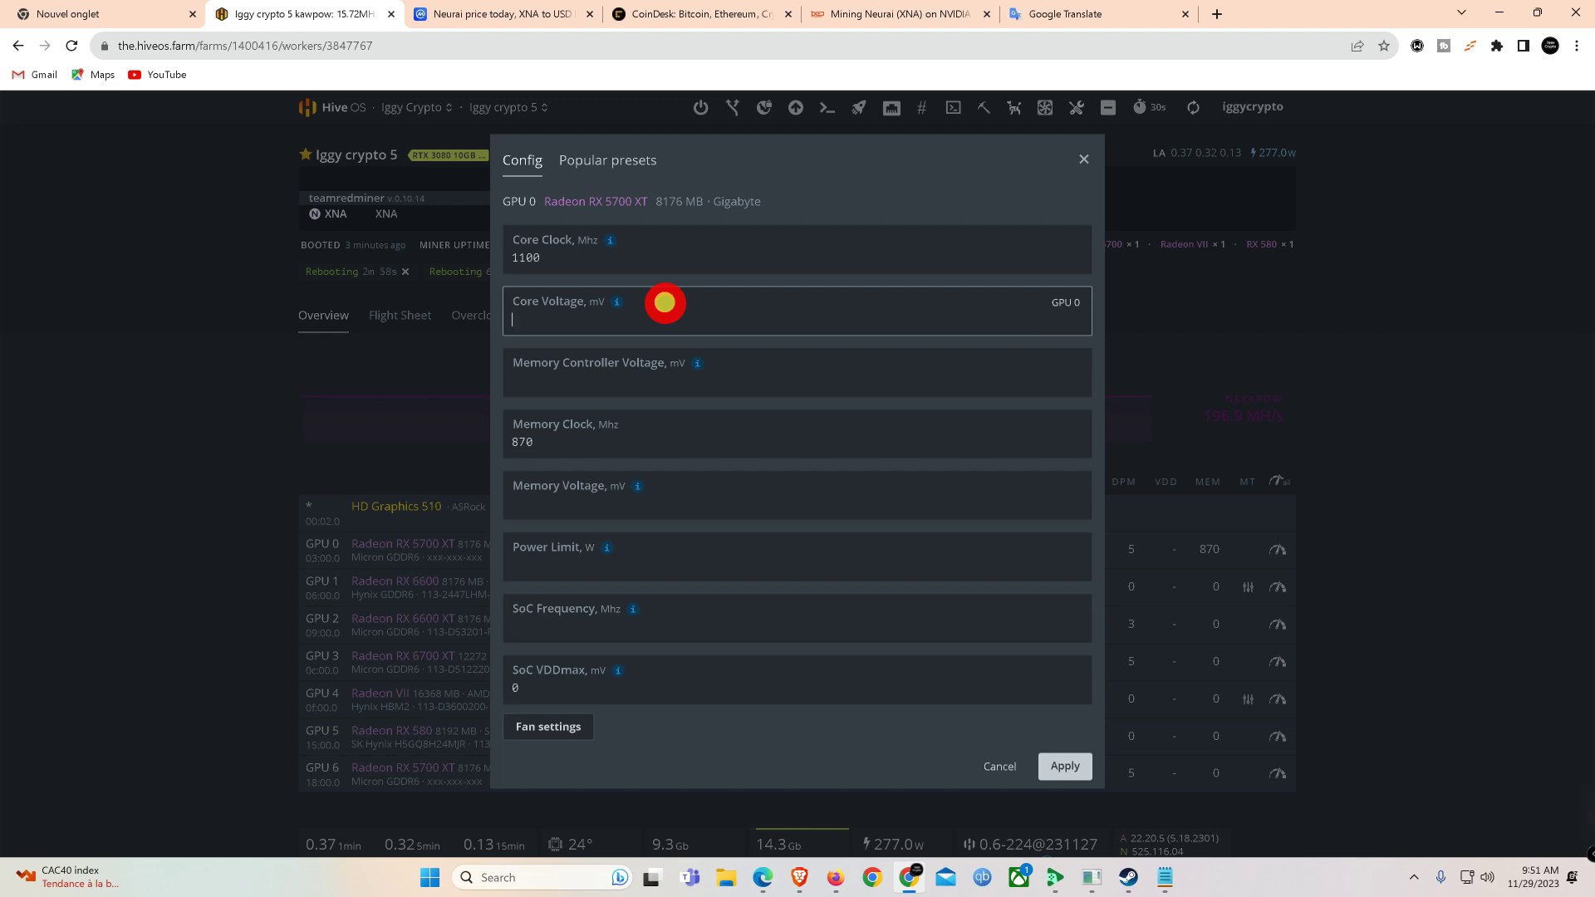
pyautogui.write('700')
pyautogui.click(626, 393)
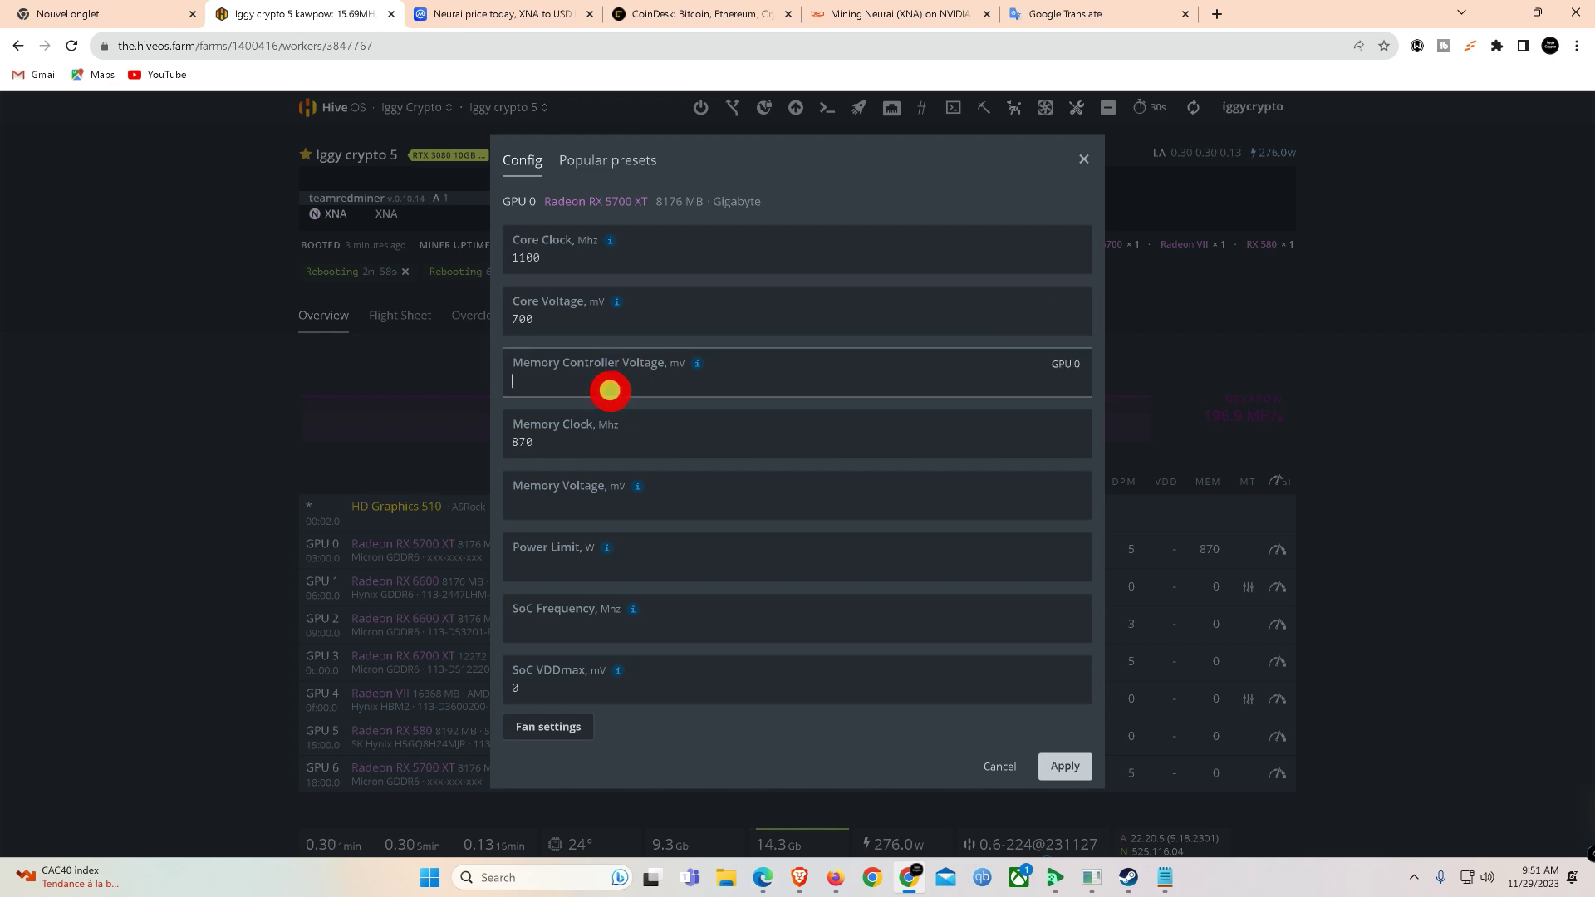
pyautogui.write('720')
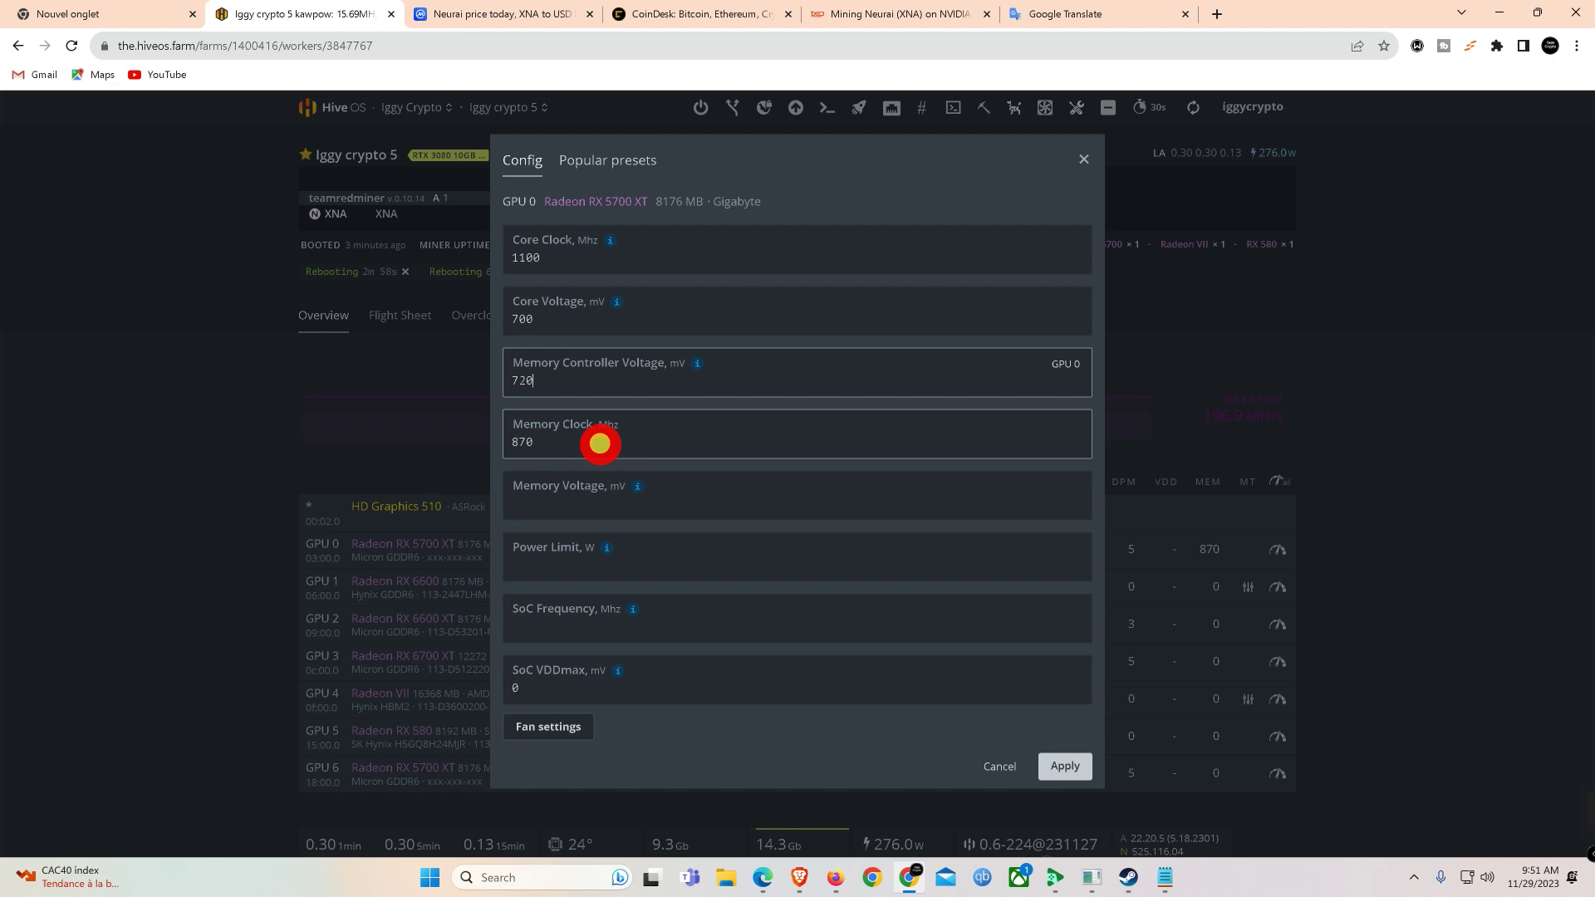
pyautogui.click(600, 444)
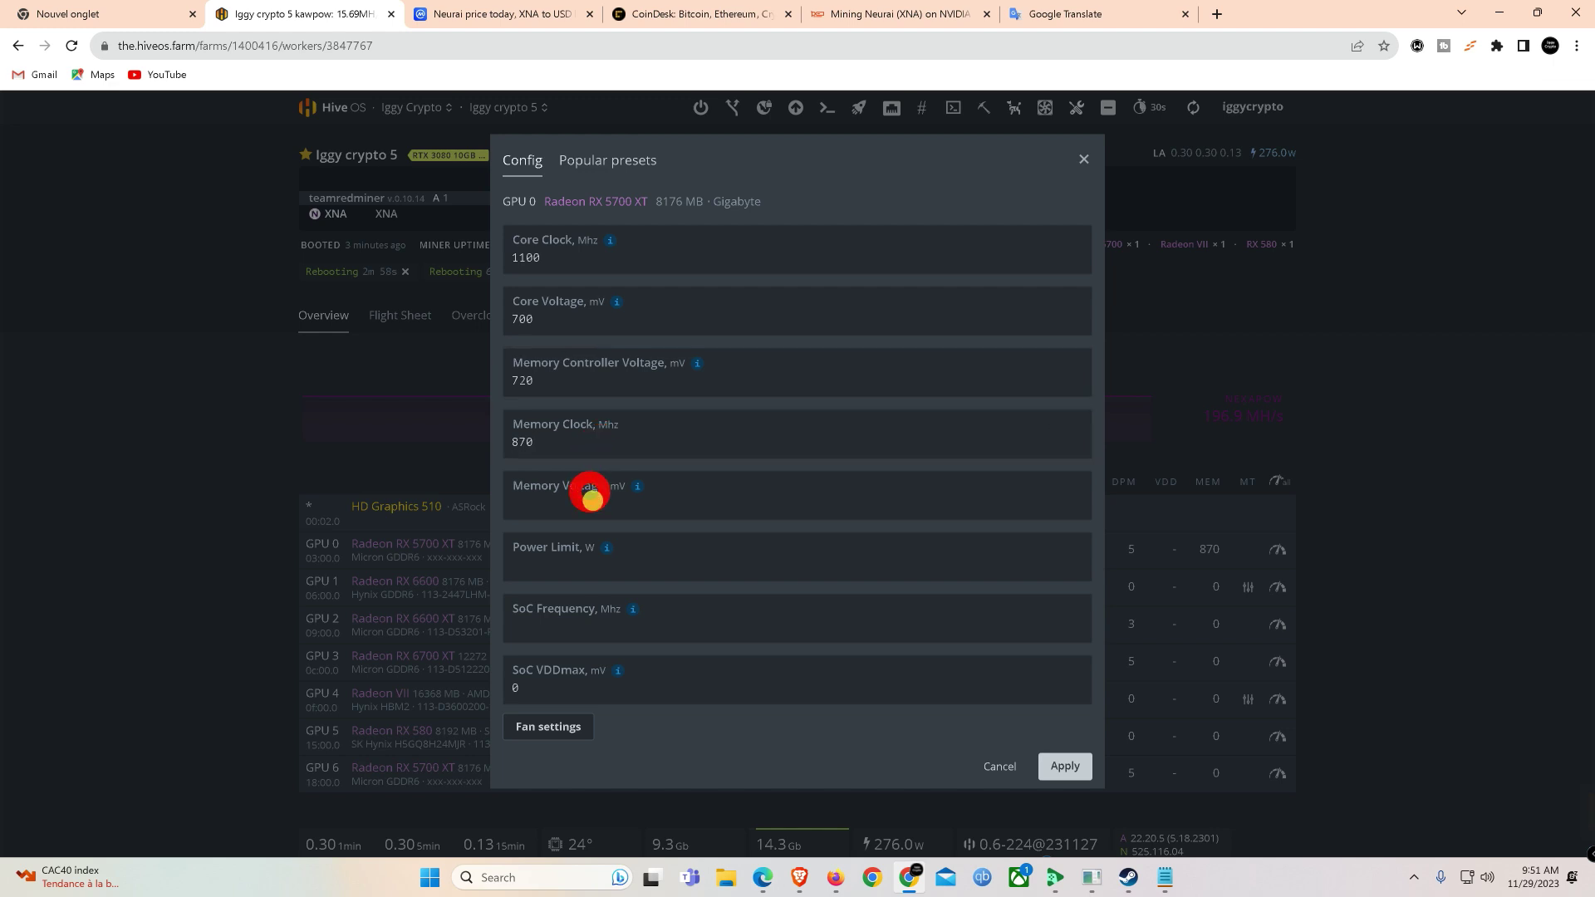
pyautogui.click(593, 503)
pyautogui.write('1300')
pyautogui.click(530, 449)
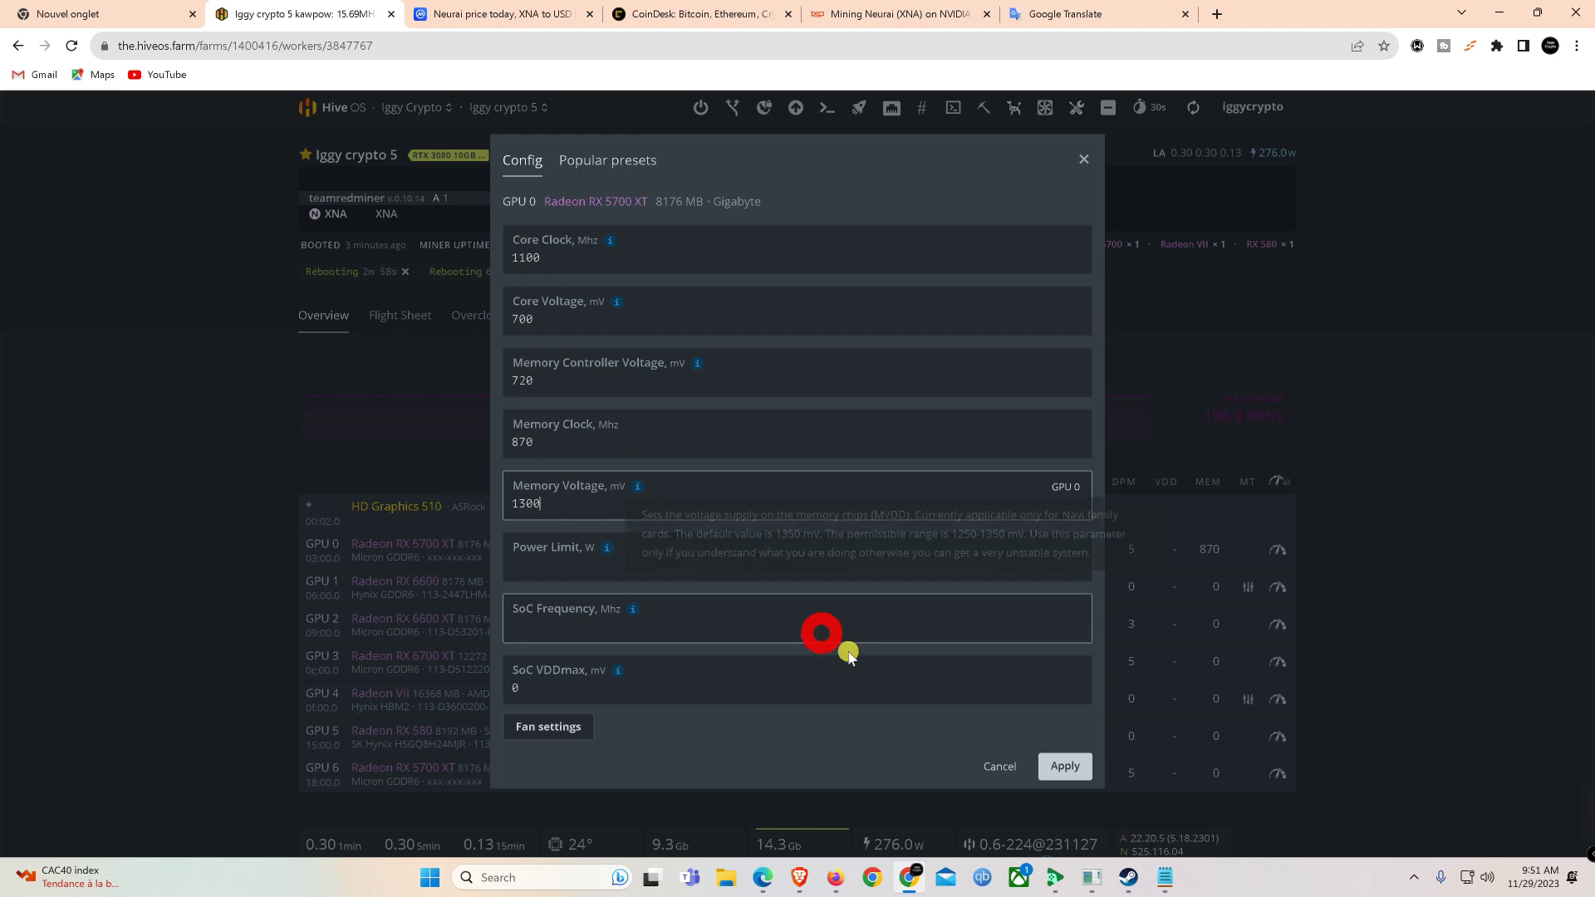
pyautogui.click(1072, 763)
pyautogui.click(1378, 553)
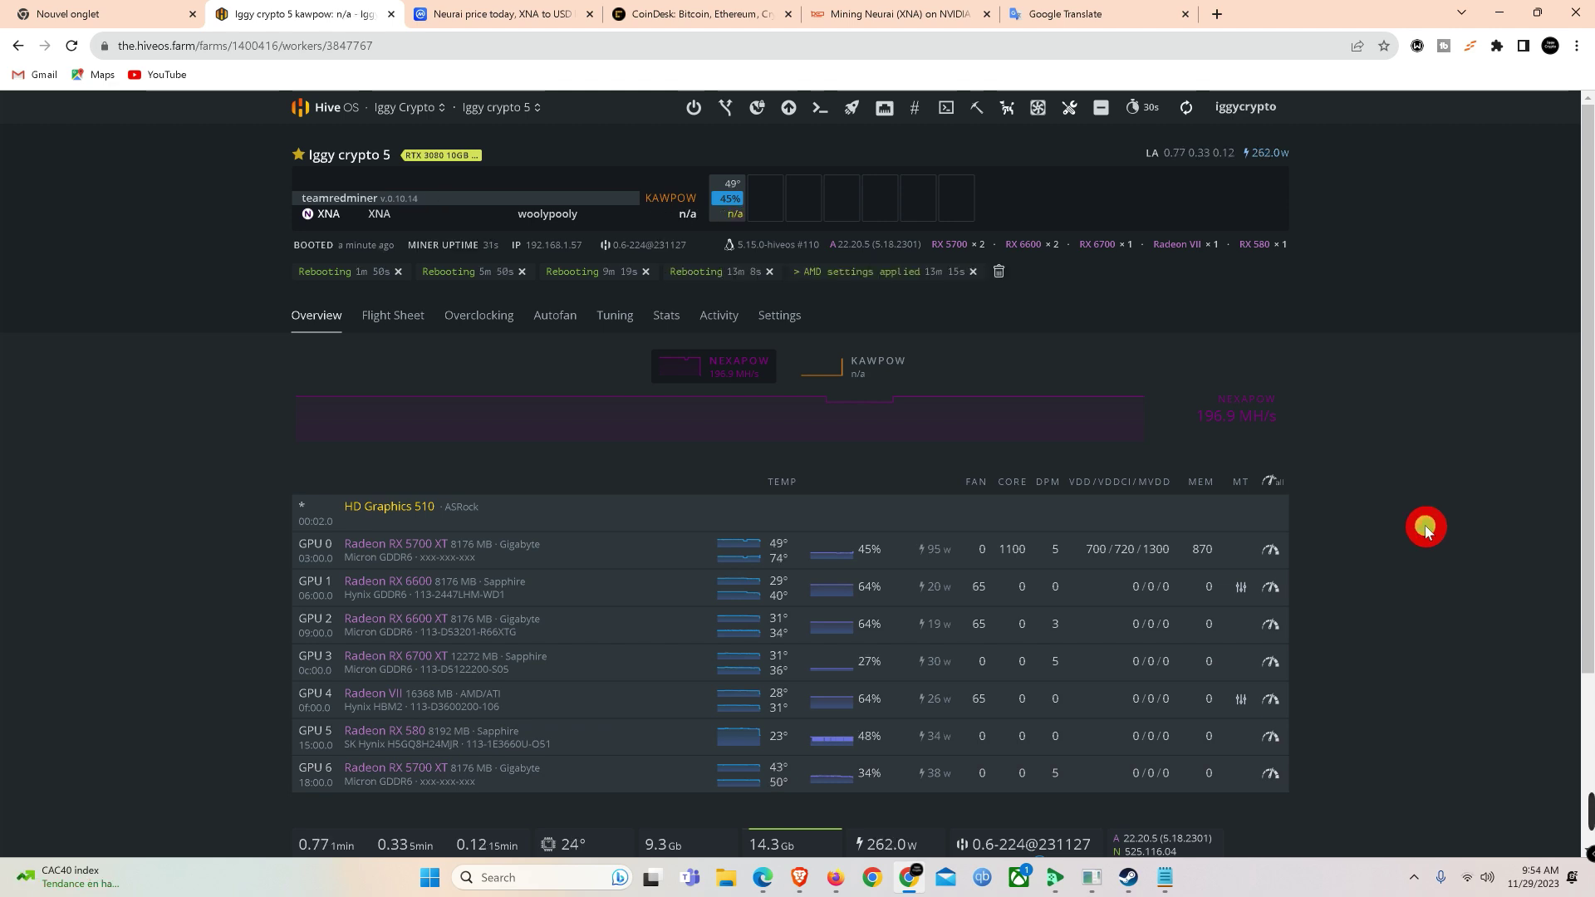
# Step: Refresh the worker stats until GPU 0 reads 19.06 MH/s at 98 W
pyautogui.click(1186, 112)
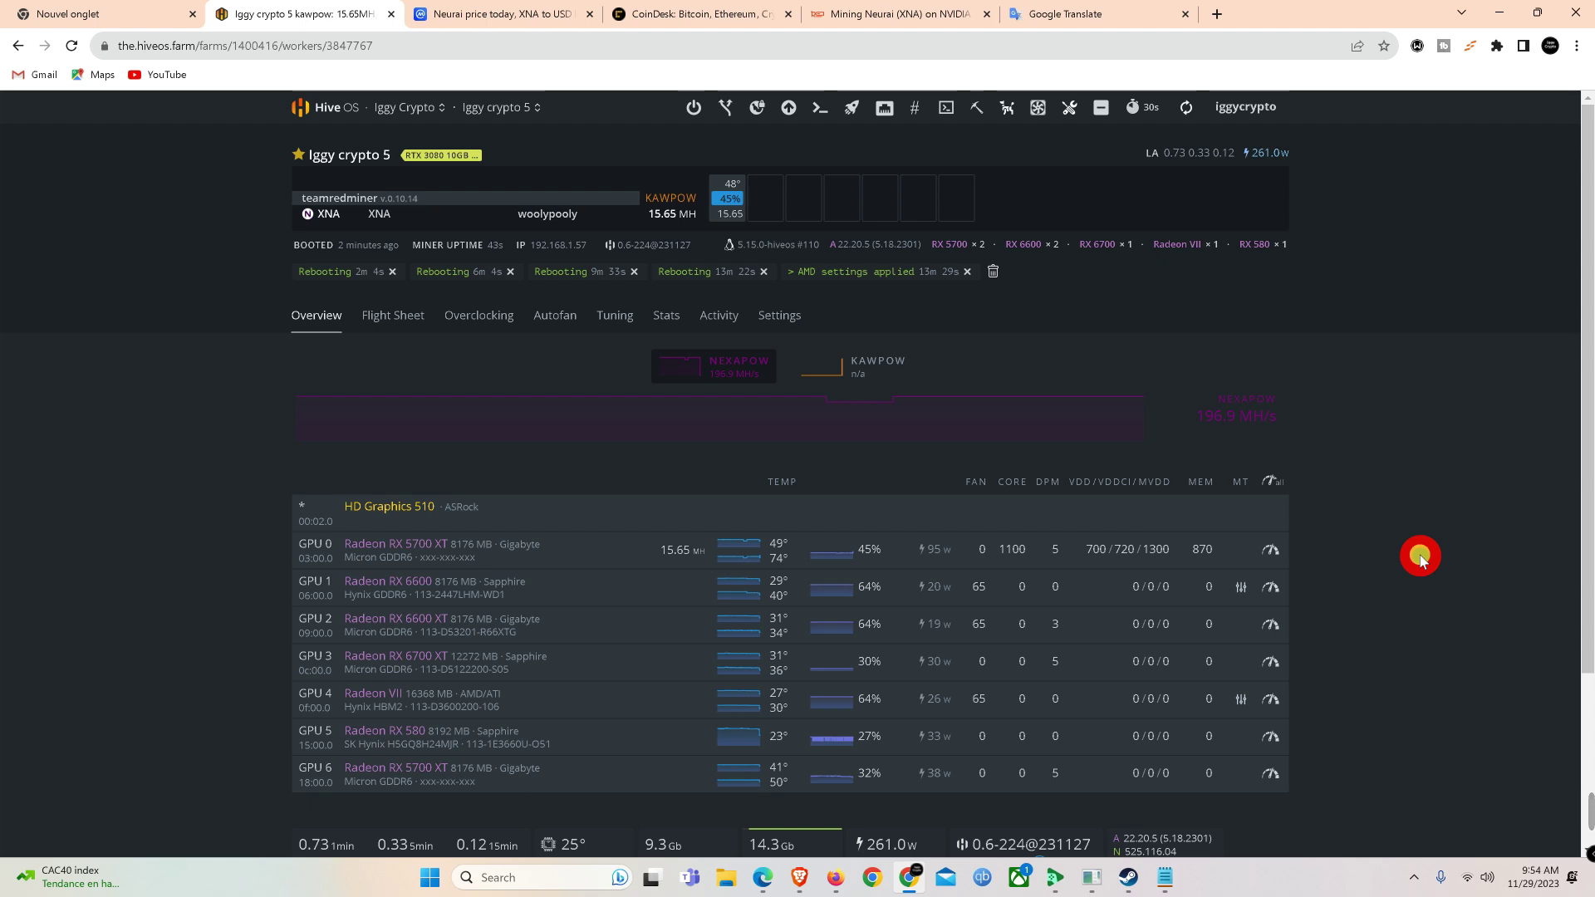
pyautogui.click(1183, 107)
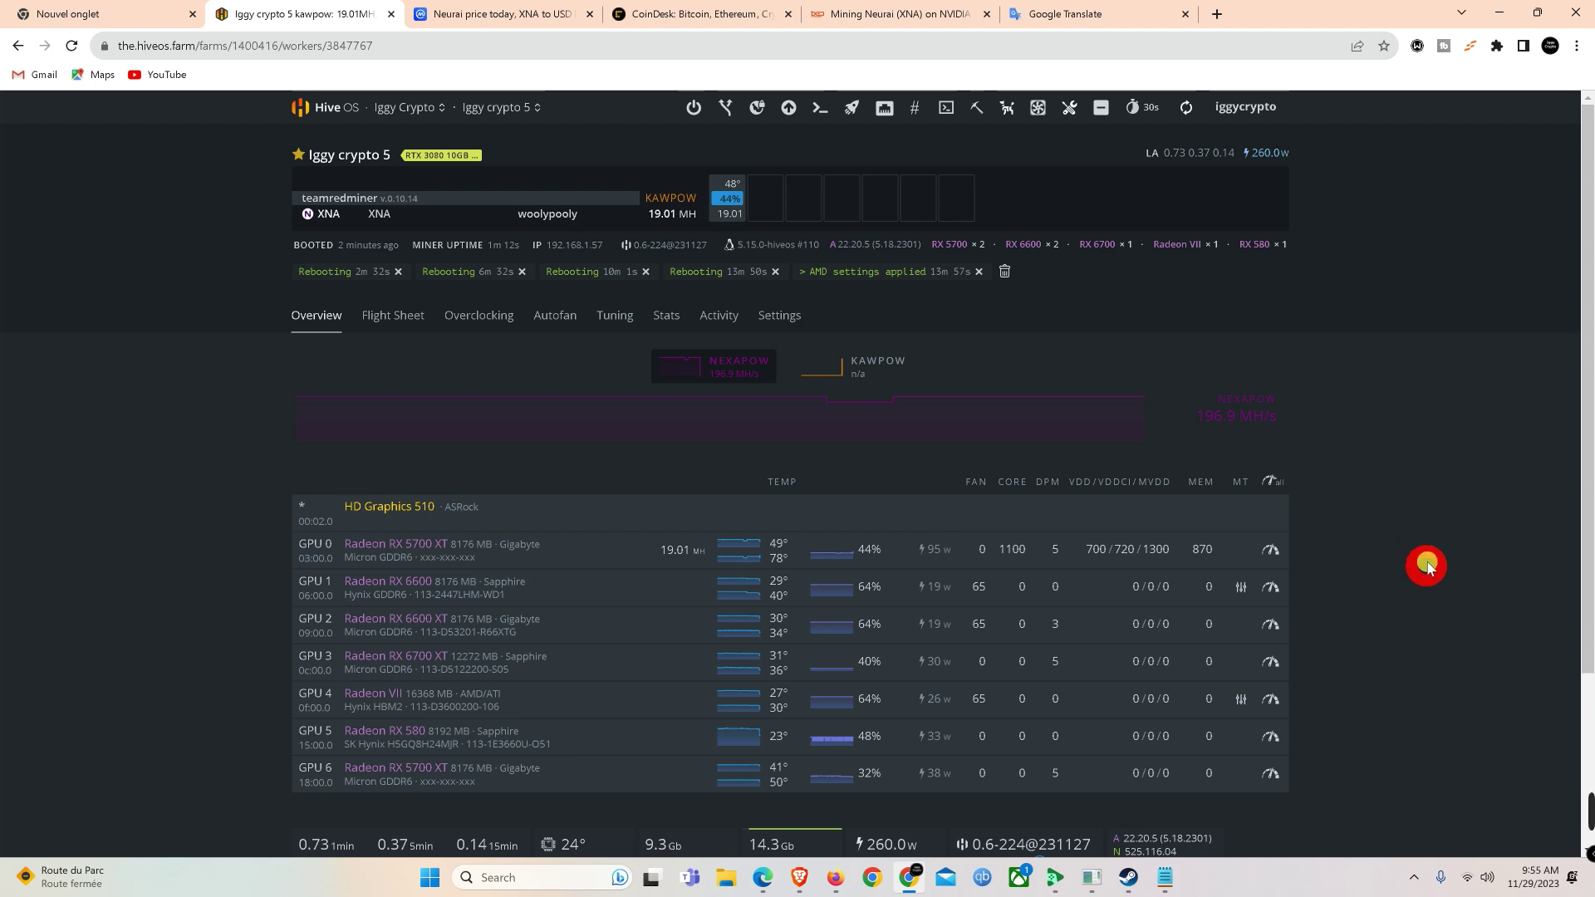
pyautogui.click(1192, 111)
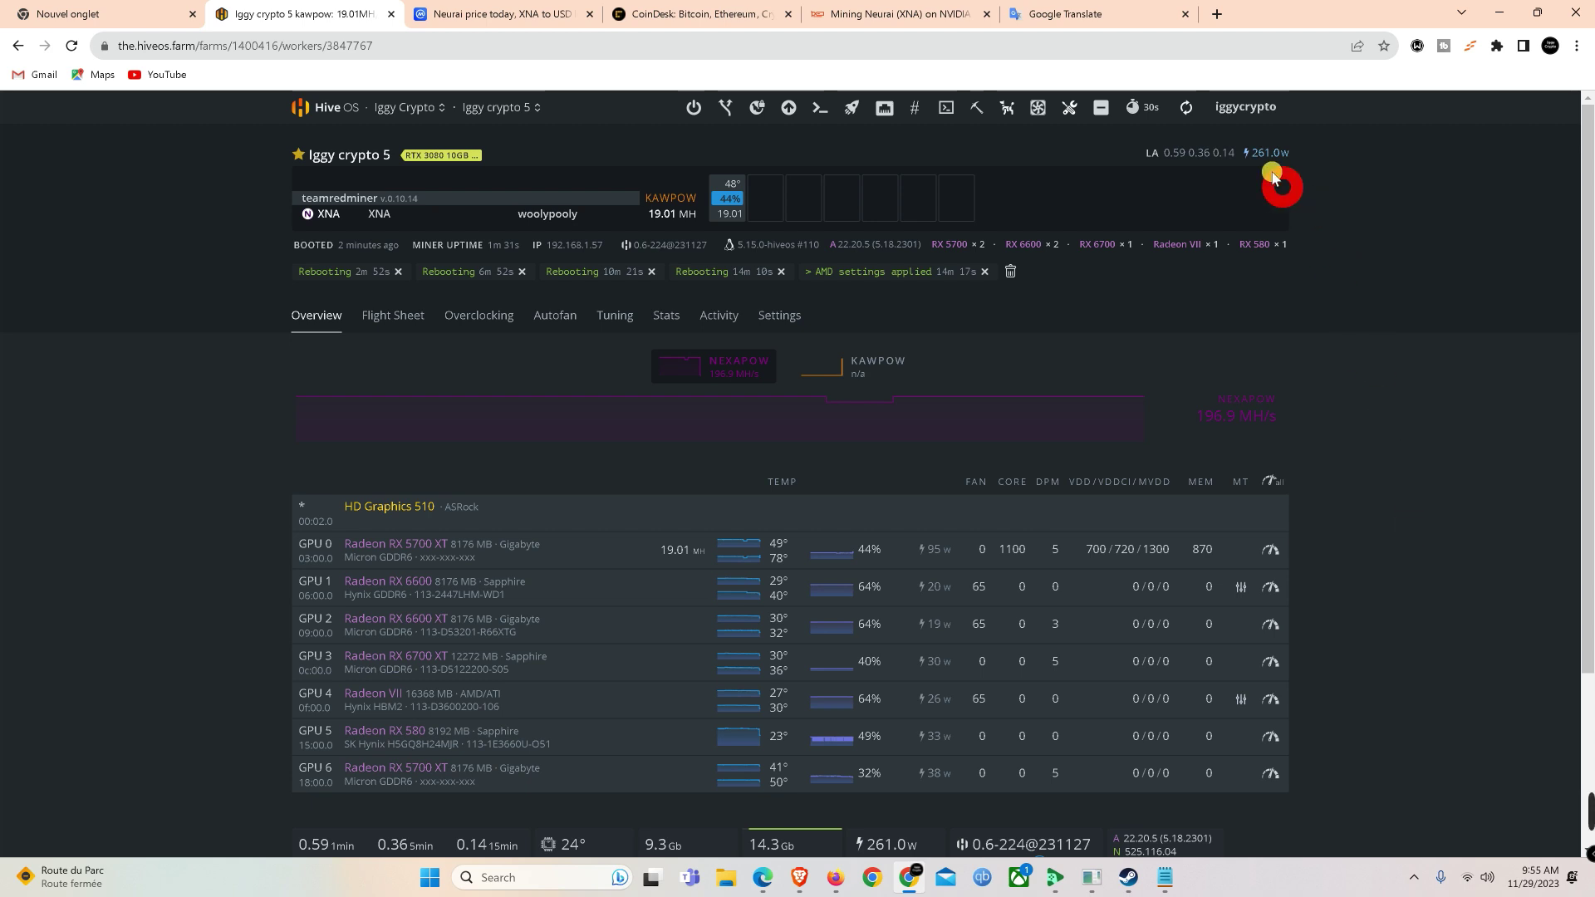
pyautogui.click(1189, 110)
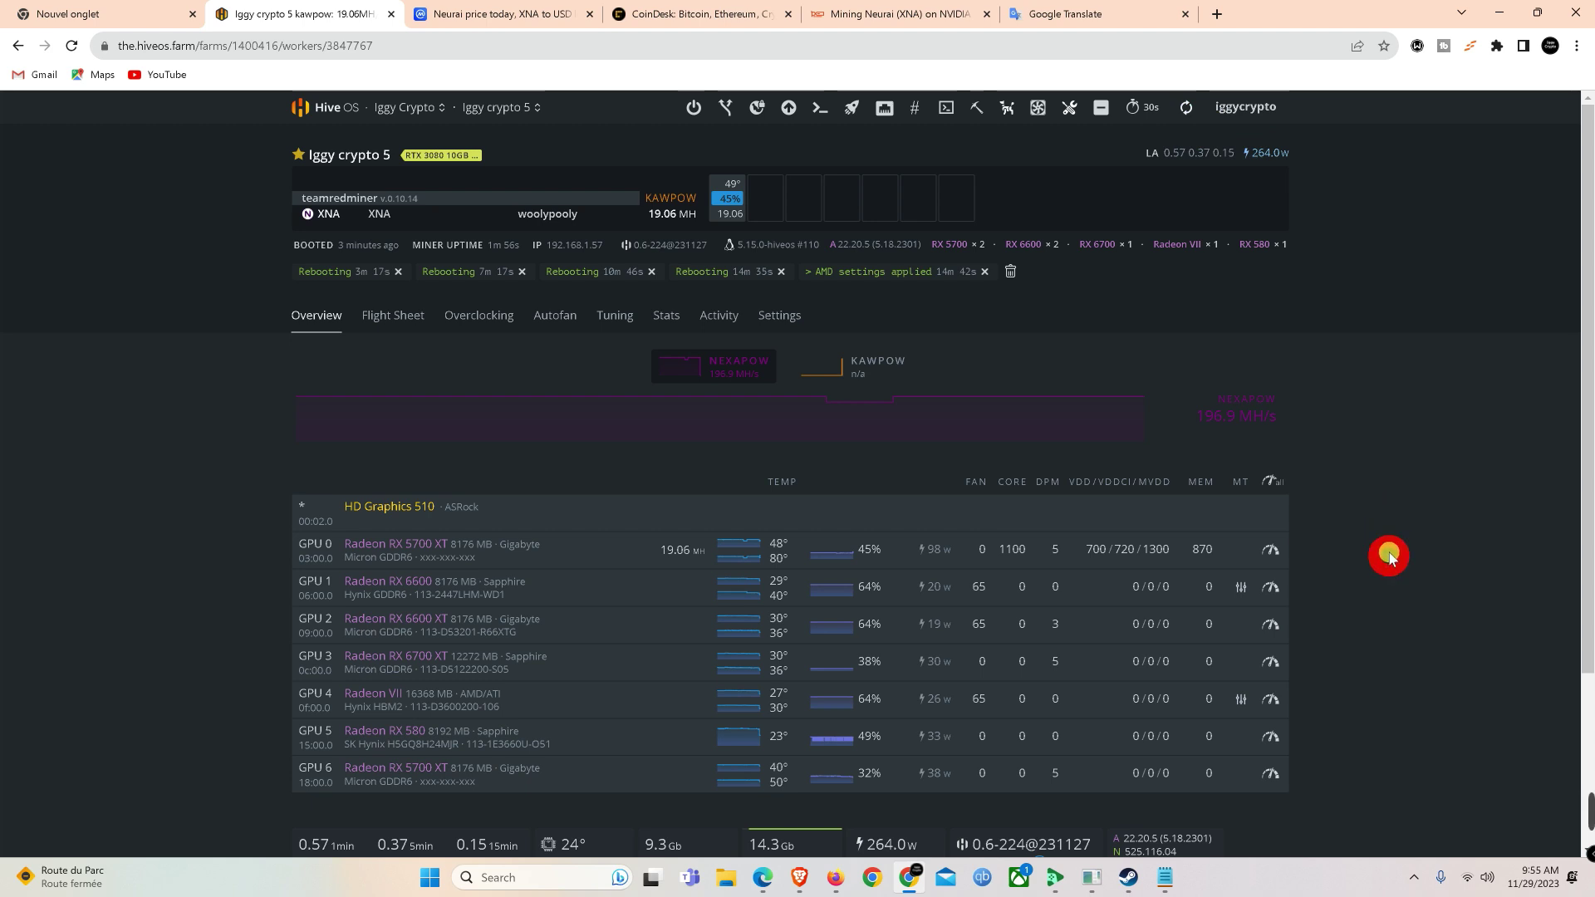
# Step: Set GPU 0 to 1000 MHz core, 680 mV core and 700 mV memory controller voltage, and apply
pyautogui.click(1270, 549)
pyautogui.click(597, 273)
pyautogui.press('BackSpace')
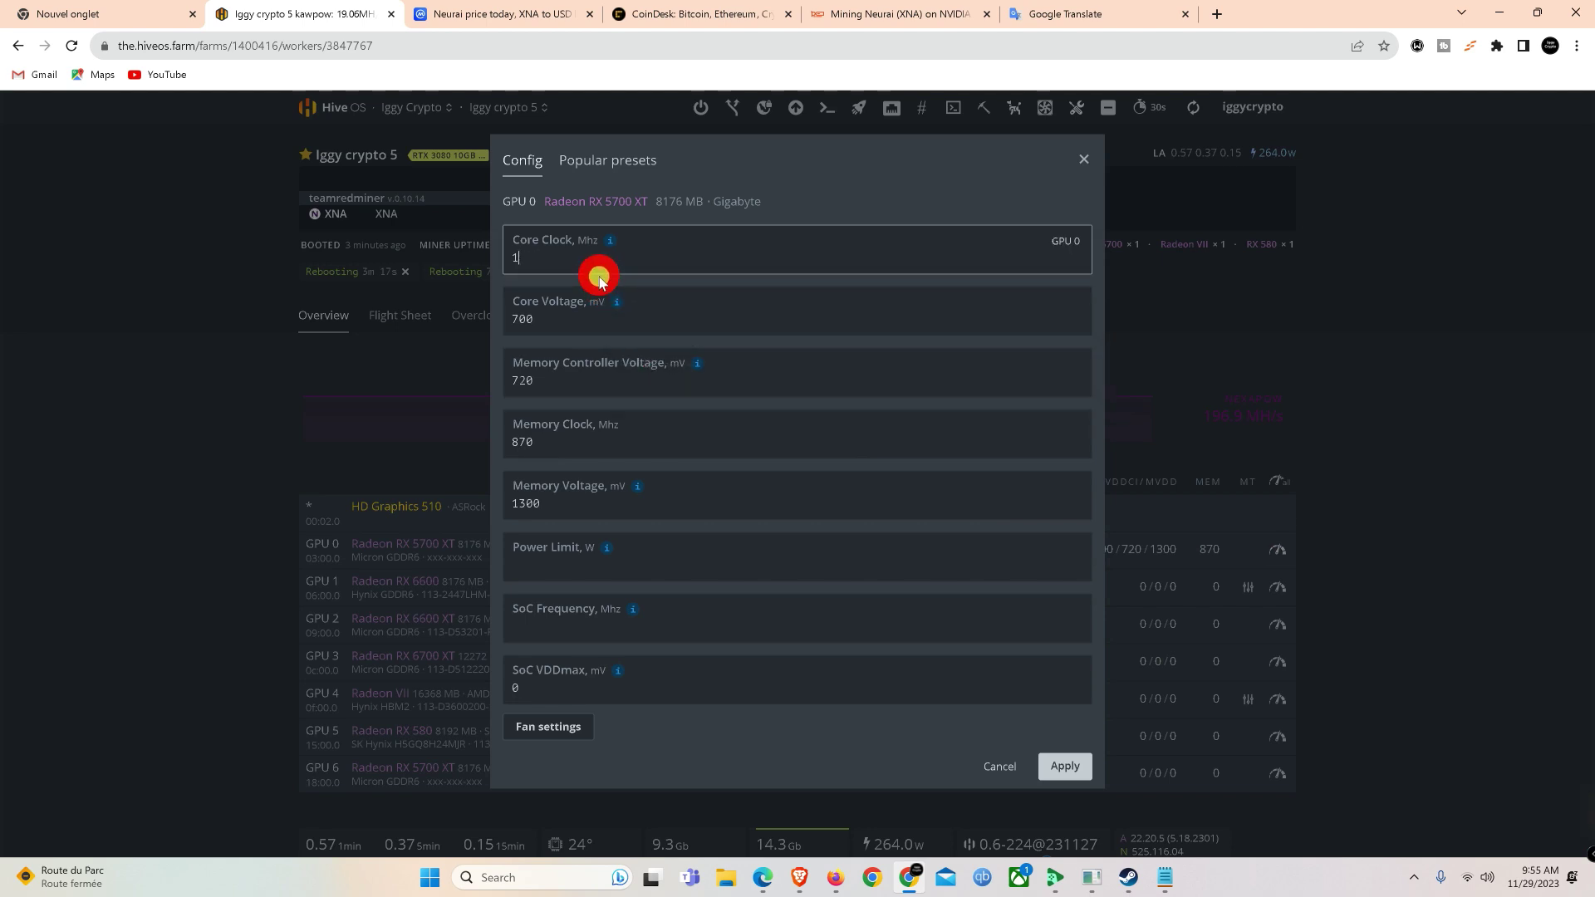
pyautogui.write('000')
pyautogui.click(580, 317)
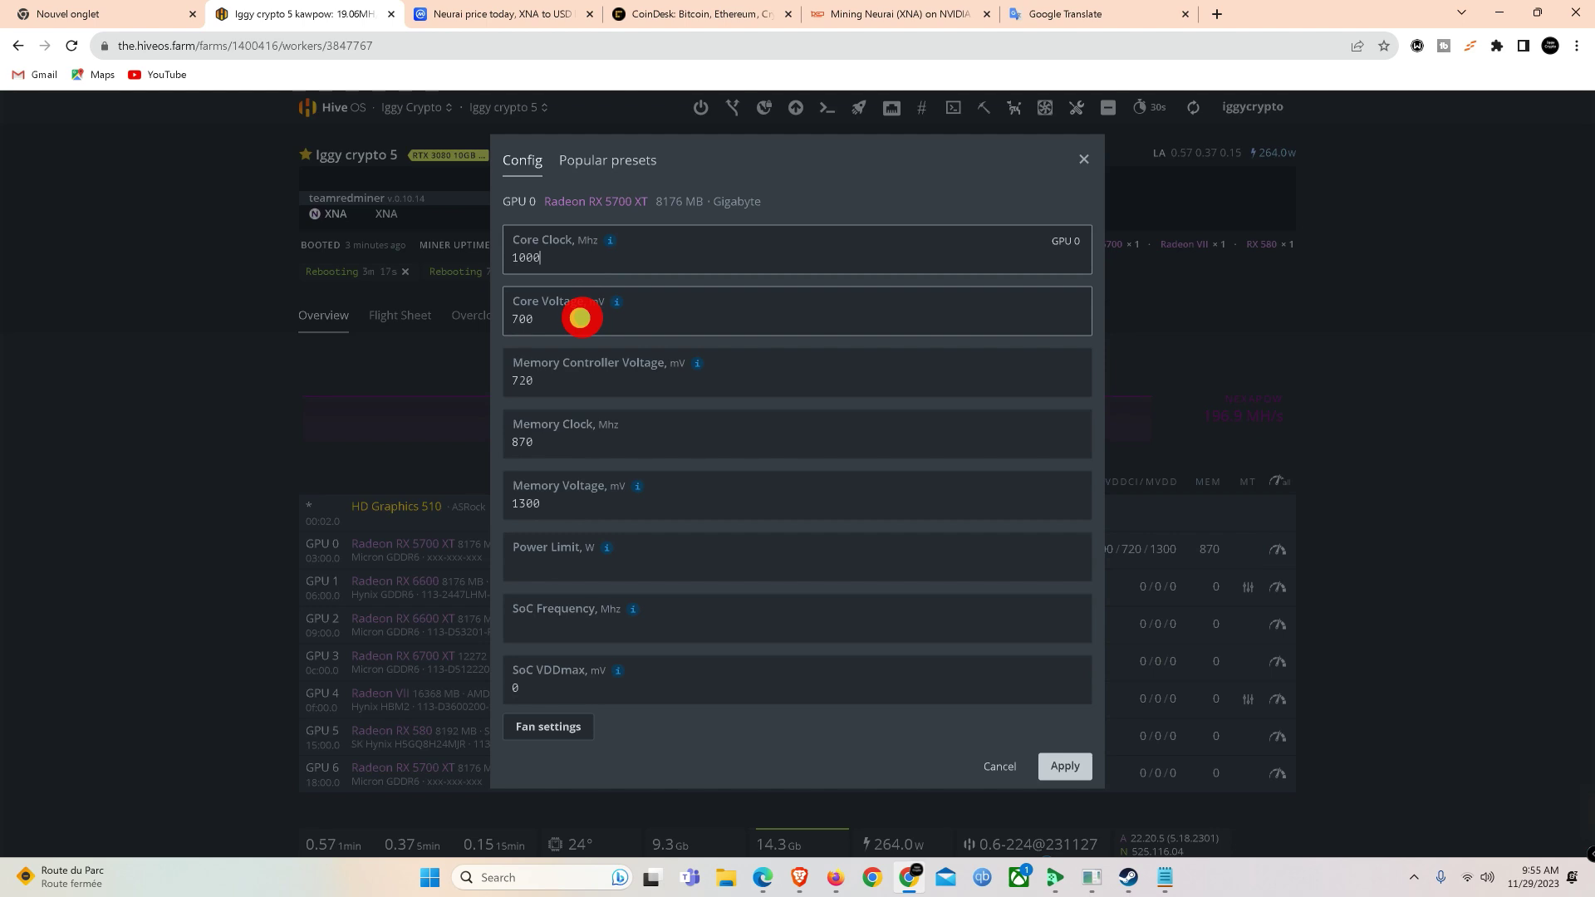
pyautogui.press('BackSpace')
pyautogui.press('BackSpace')
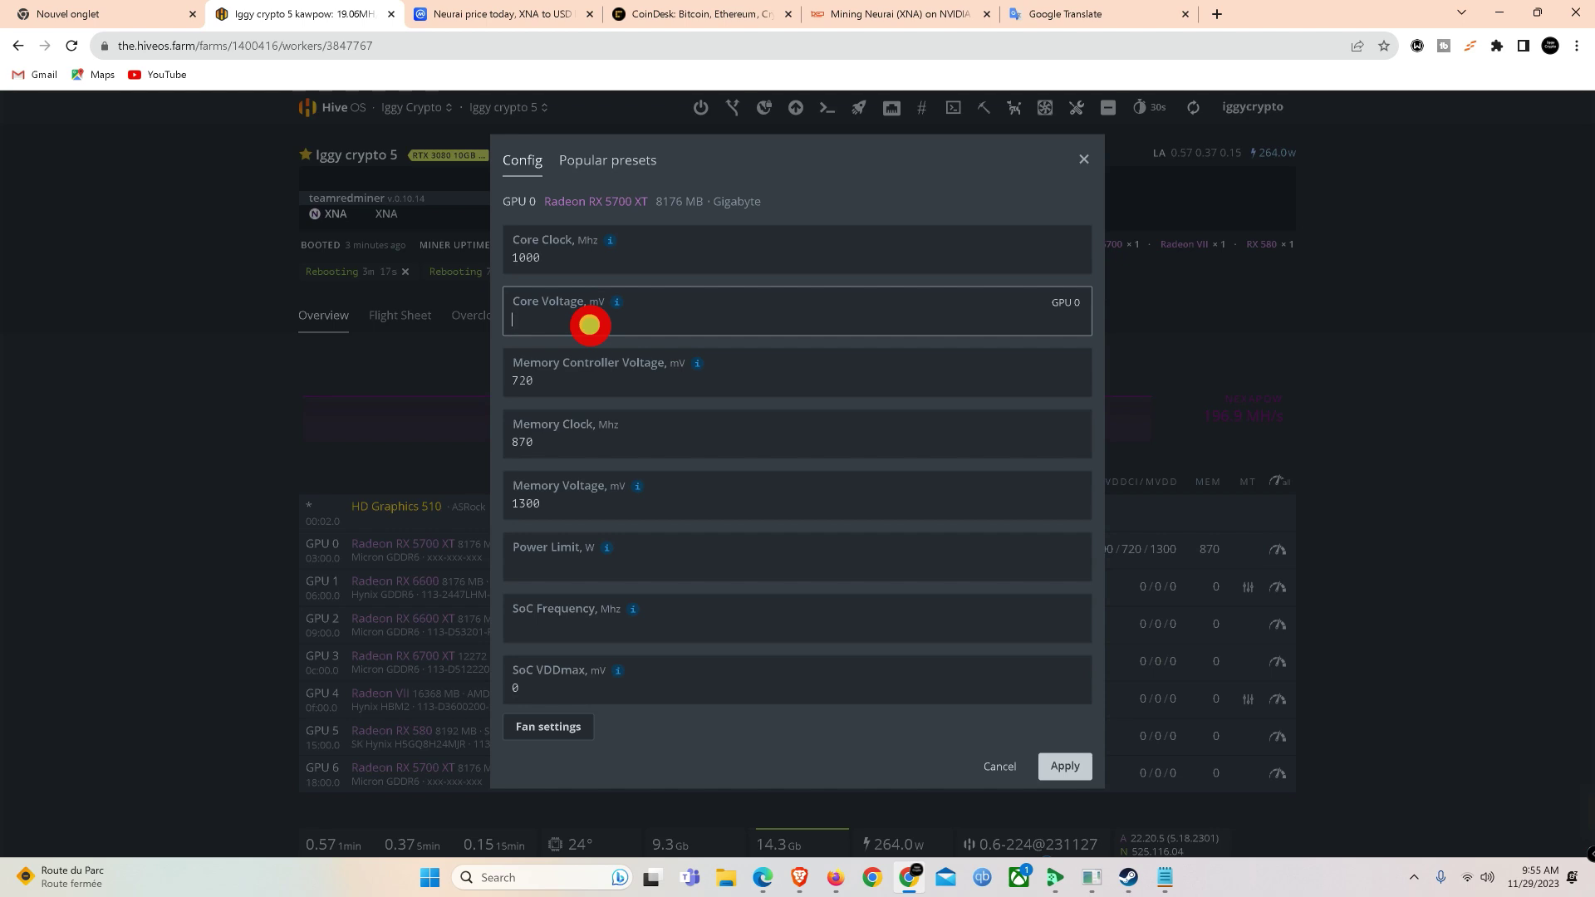
pyautogui.write('680')
pyautogui.click(555, 384)
pyautogui.press('BackSpace')
pyautogui.press('BackSpace')
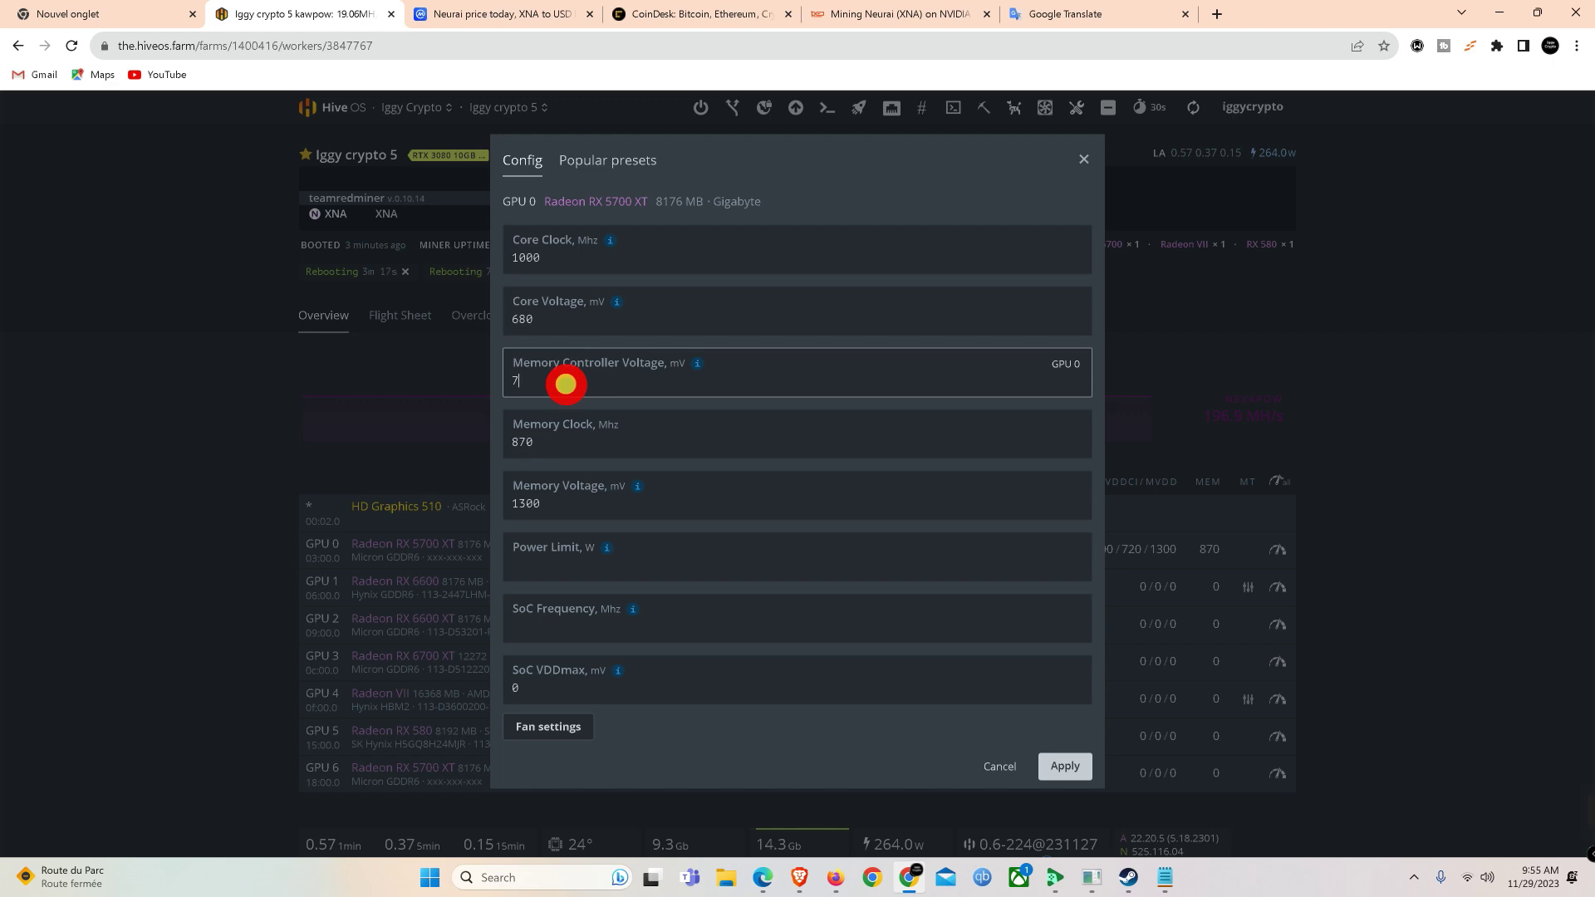
pyautogui.write('00')
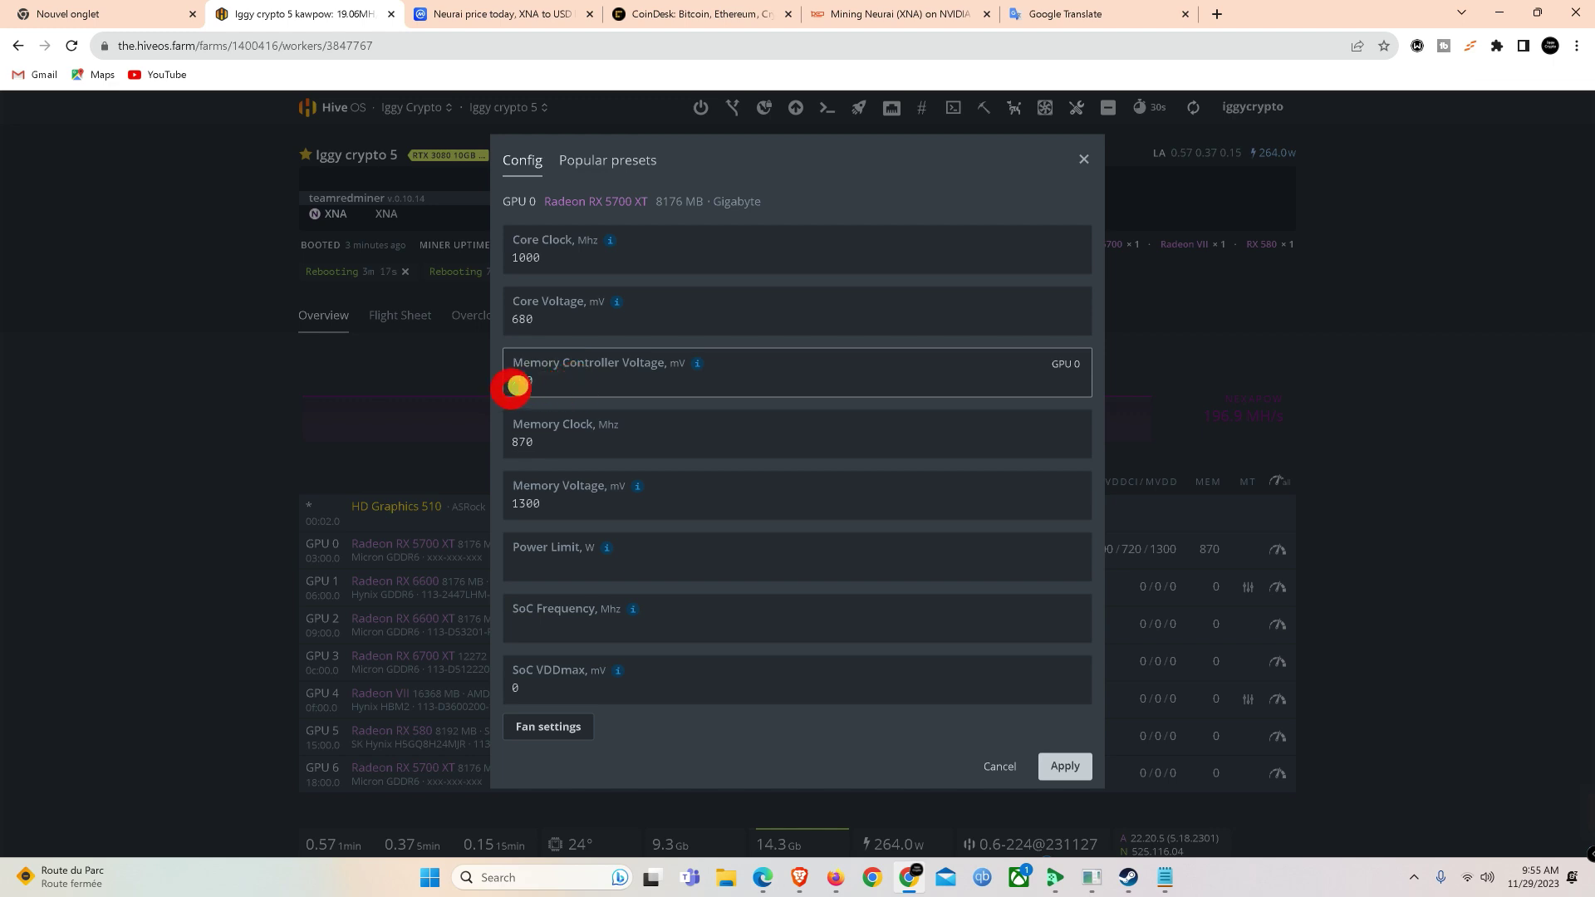
pyautogui.click(1060, 771)
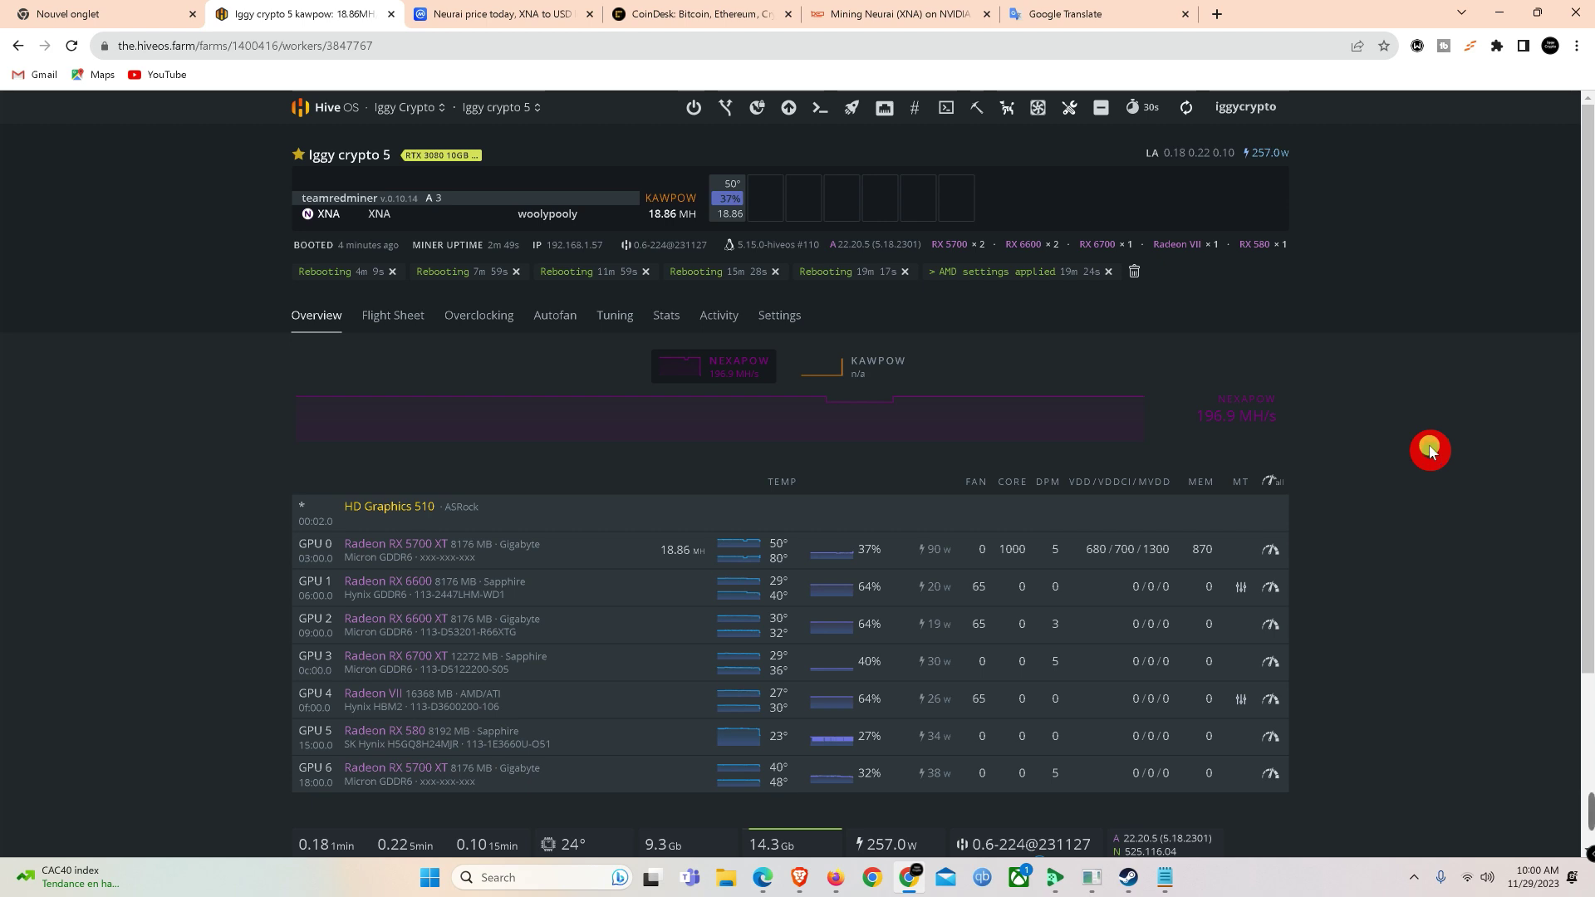
# Step: Refresh the stats to confirm GPU 0 at 18.56 MH/s on 90 W
pyautogui.click(1190, 110)
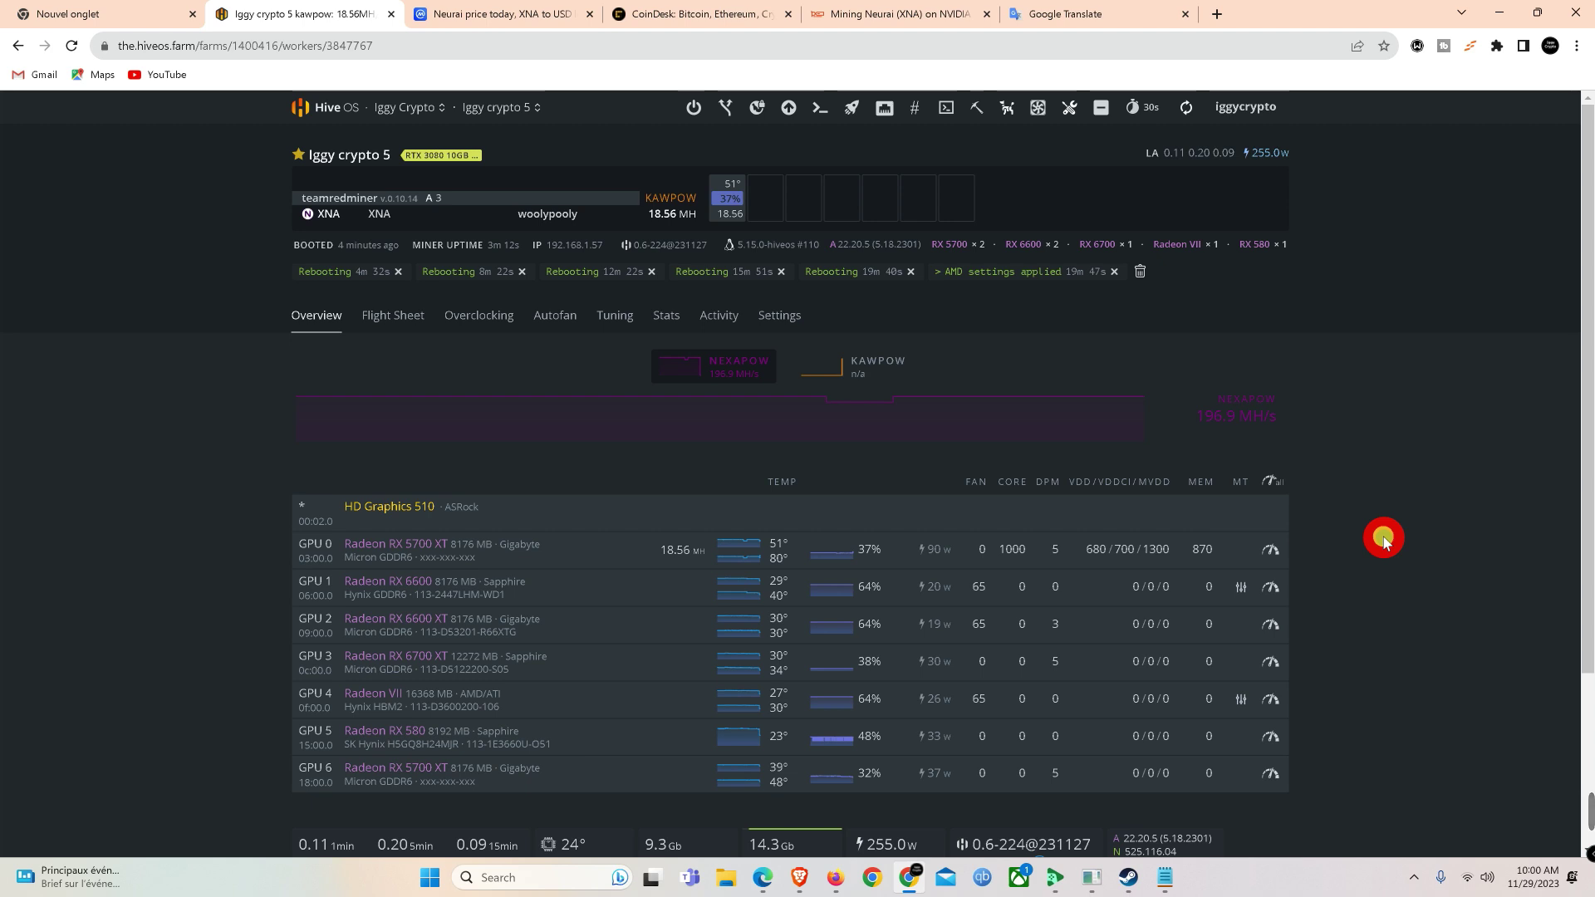
# Step: Change GPU 0 to a 900 MHz core clock at 670 mV core voltage and apply
pyautogui.click(1270, 549)
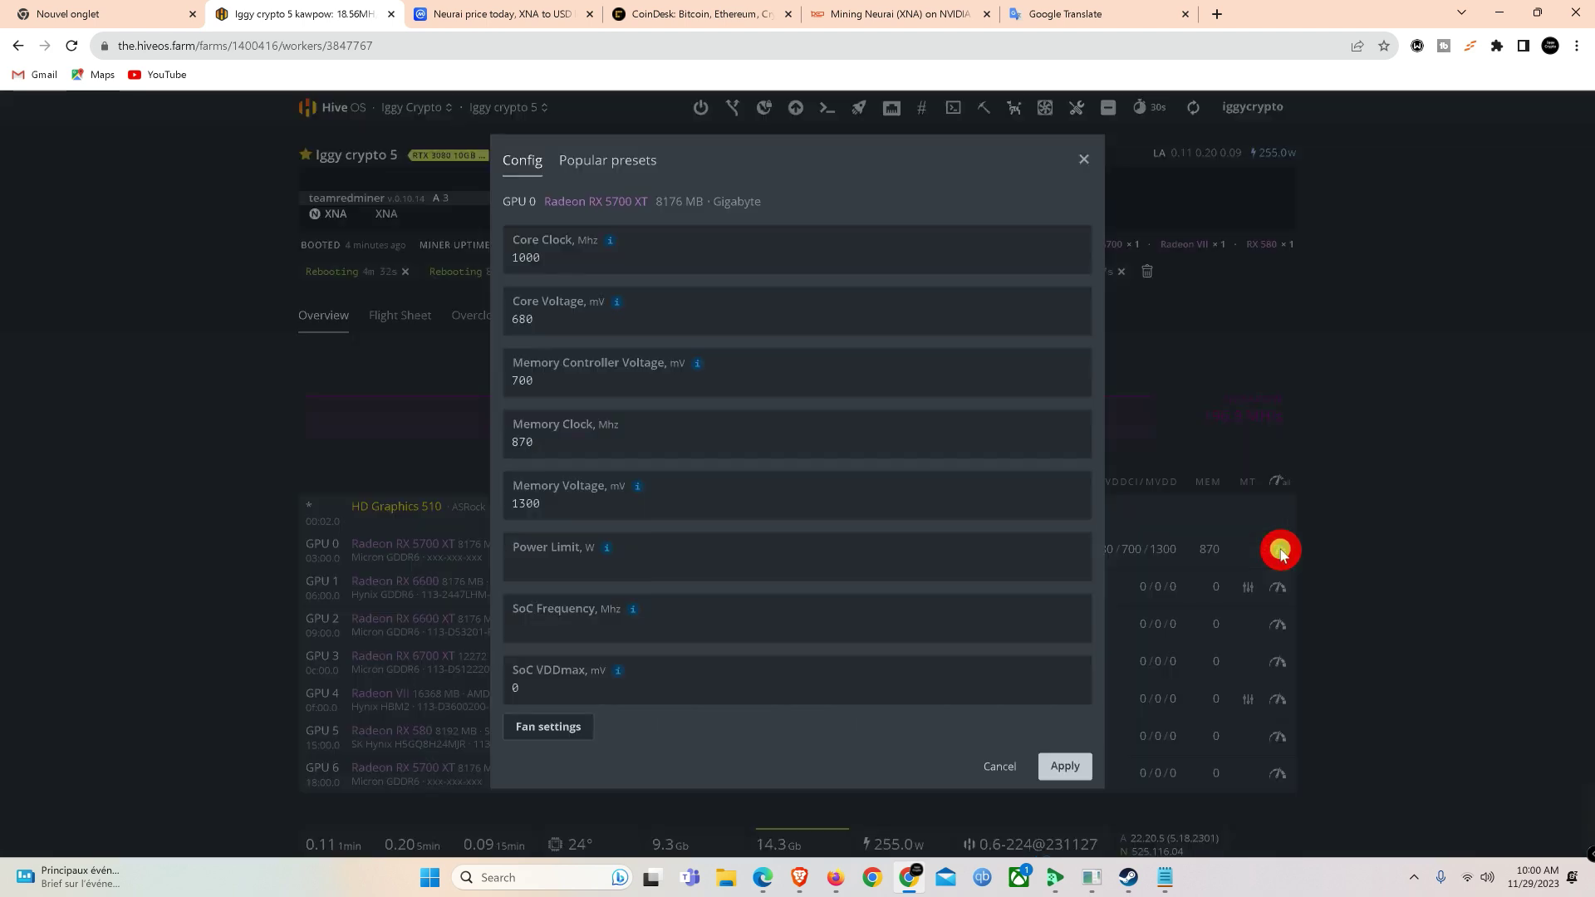
pyautogui.click(616, 259)
pyautogui.press('BackSpace')
pyautogui.press('BackSpace')
pyautogui.press('BackSpace')
pyautogui.press('BackSpace')
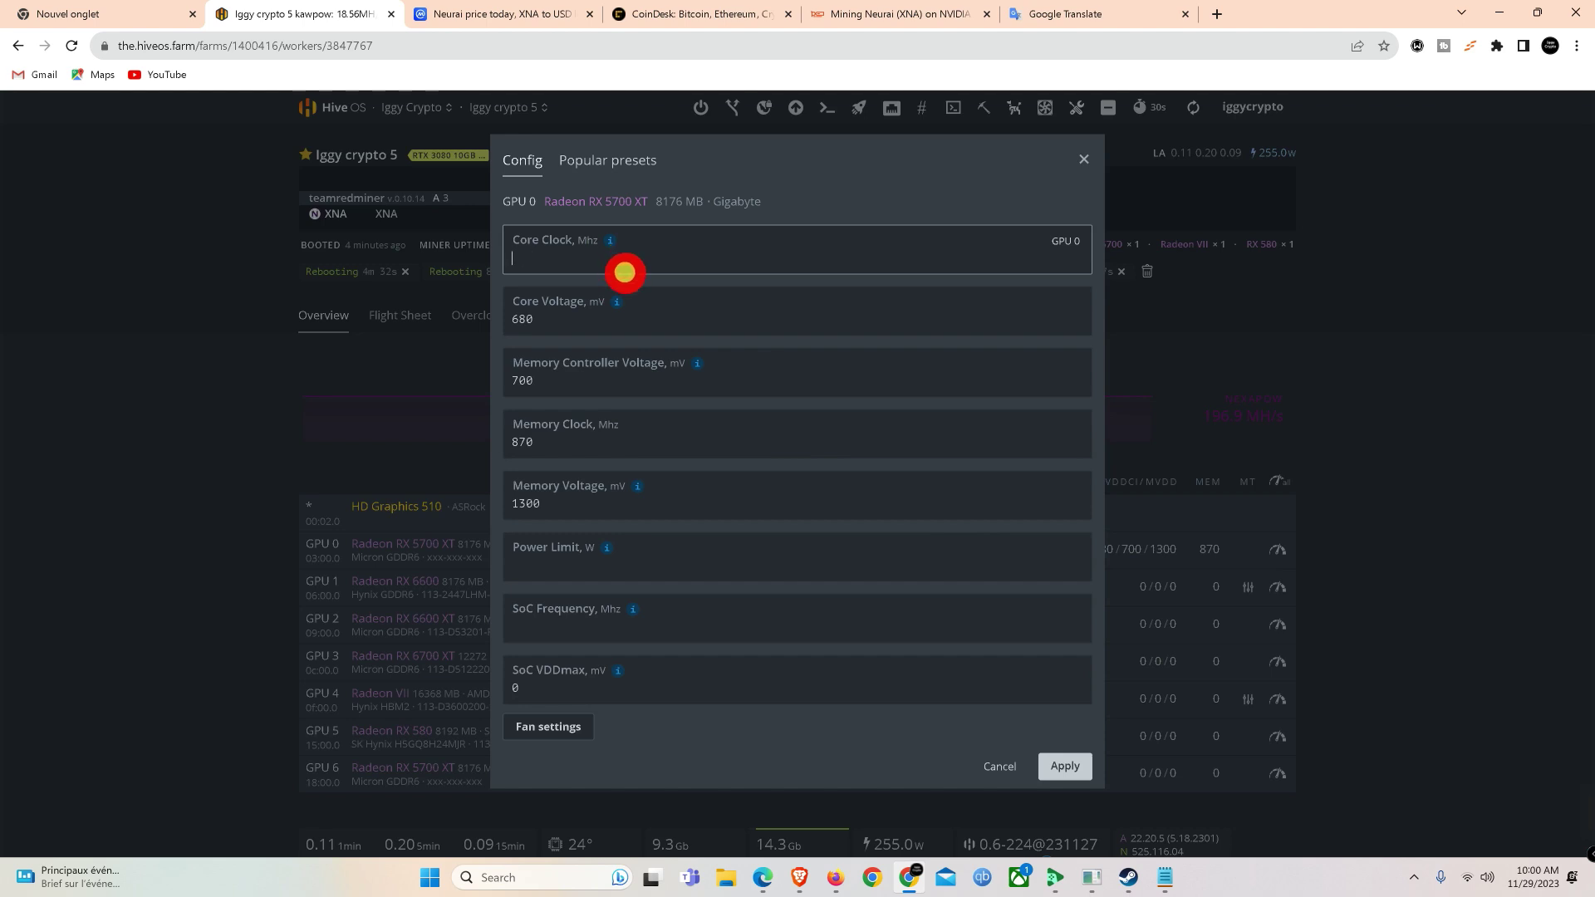
pyautogui.write('900')
pyautogui.click(575, 316)
pyautogui.press('BackSpace')
pyautogui.press('BackSpace')
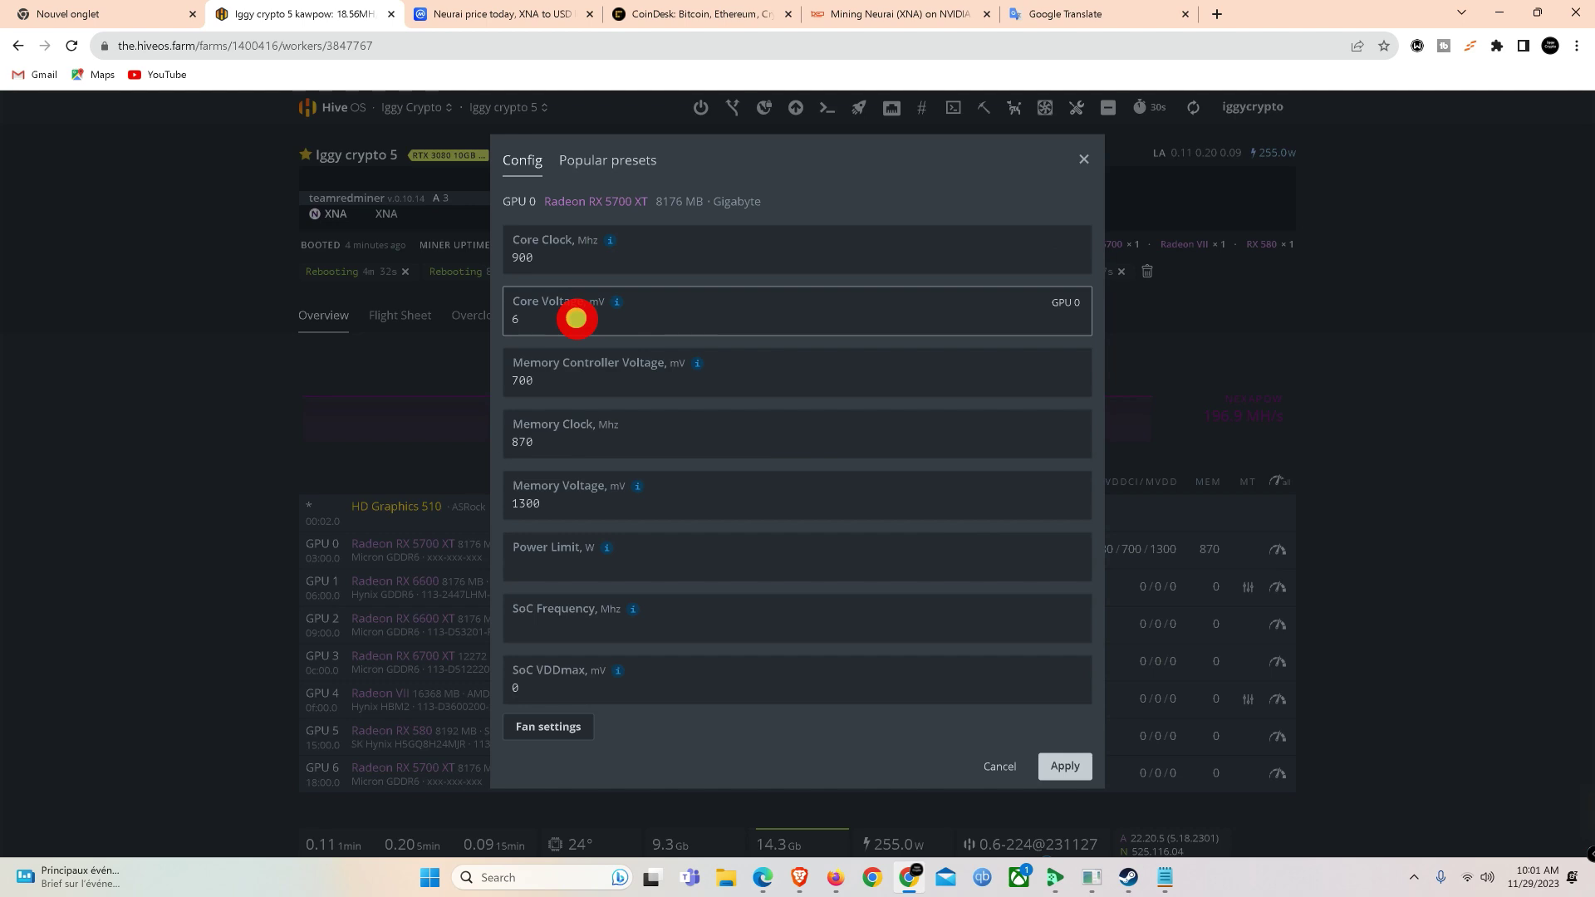
pyautogui.write('70')
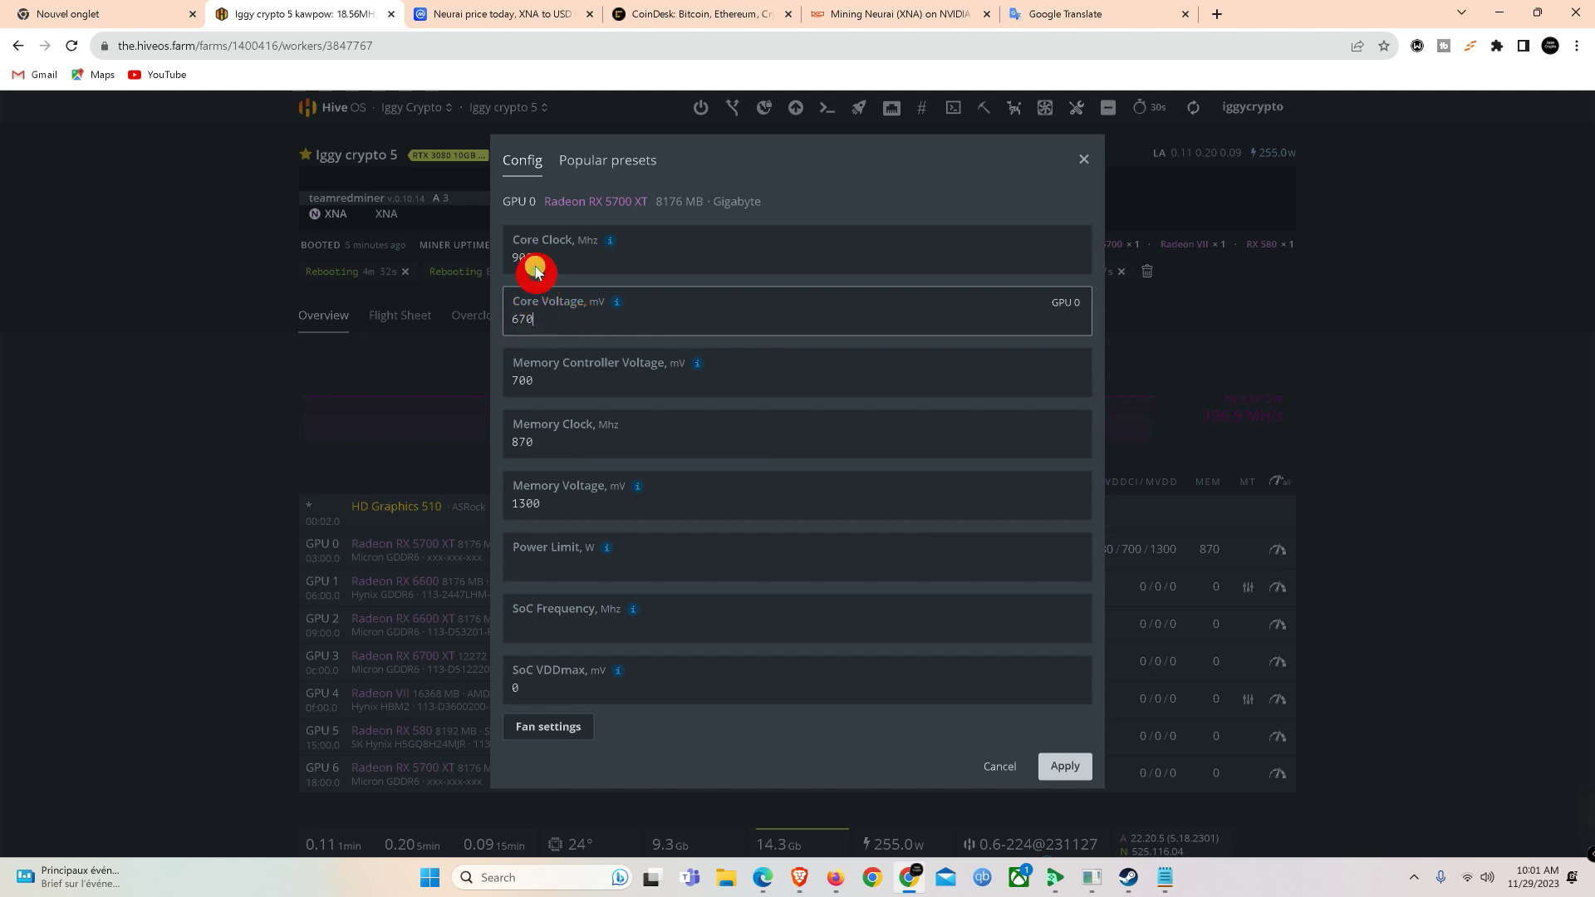
pyautogui.click(1066, 764)
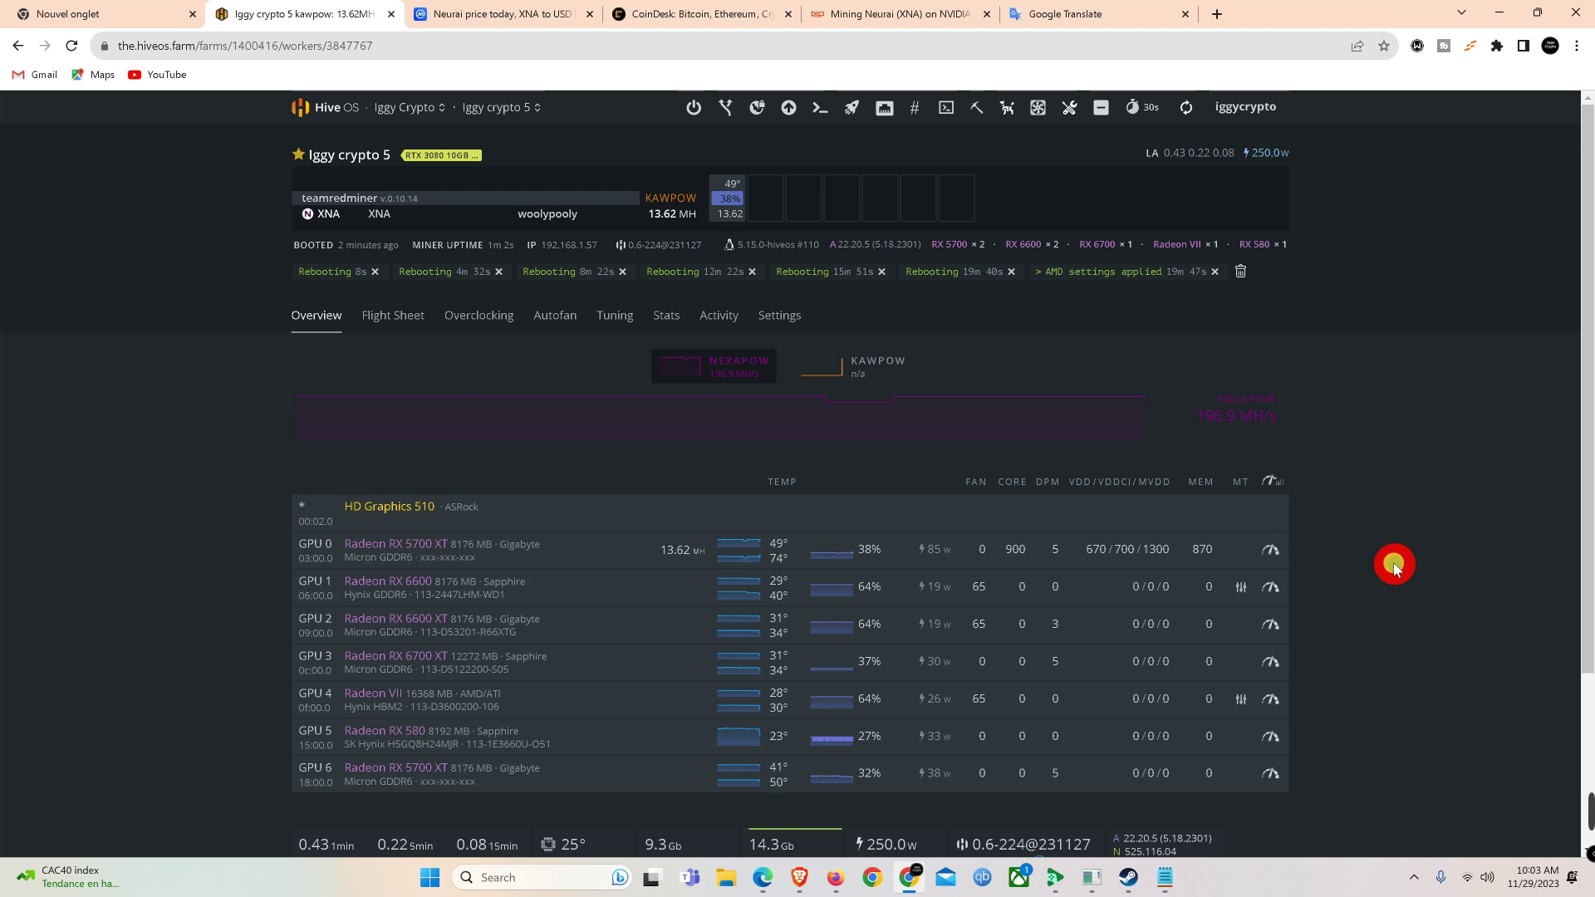
# Step: Refresh the stats and check GPU 0's temperatures as it reaches 16.93 MH/s at 85 W
pyautogui.click(1197, 108)
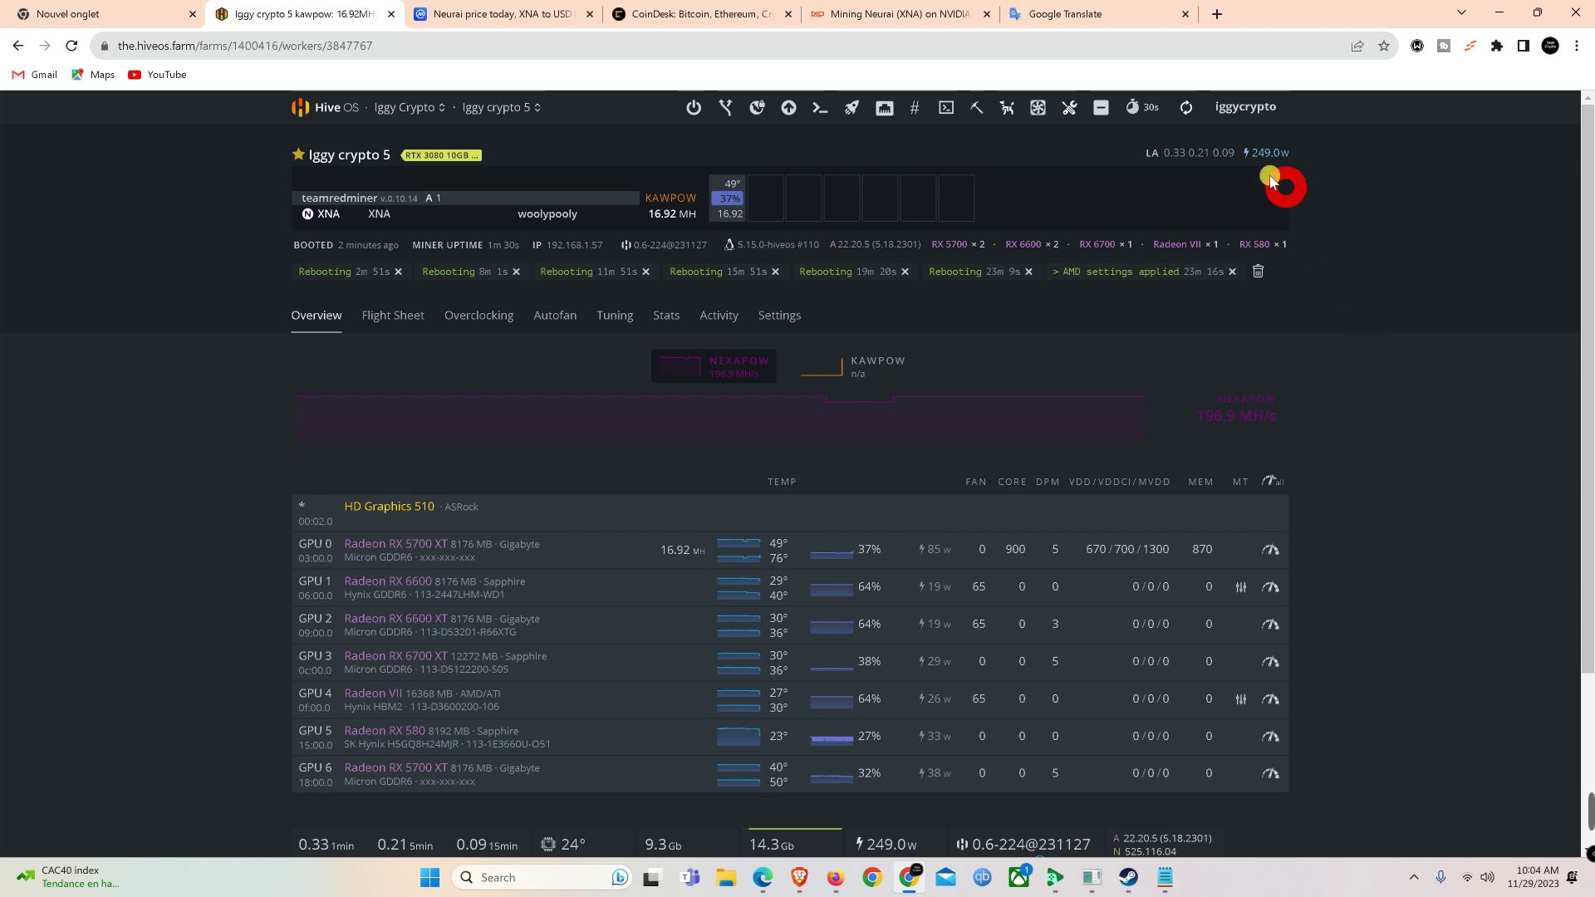
pyautogui.click(1200, 114)
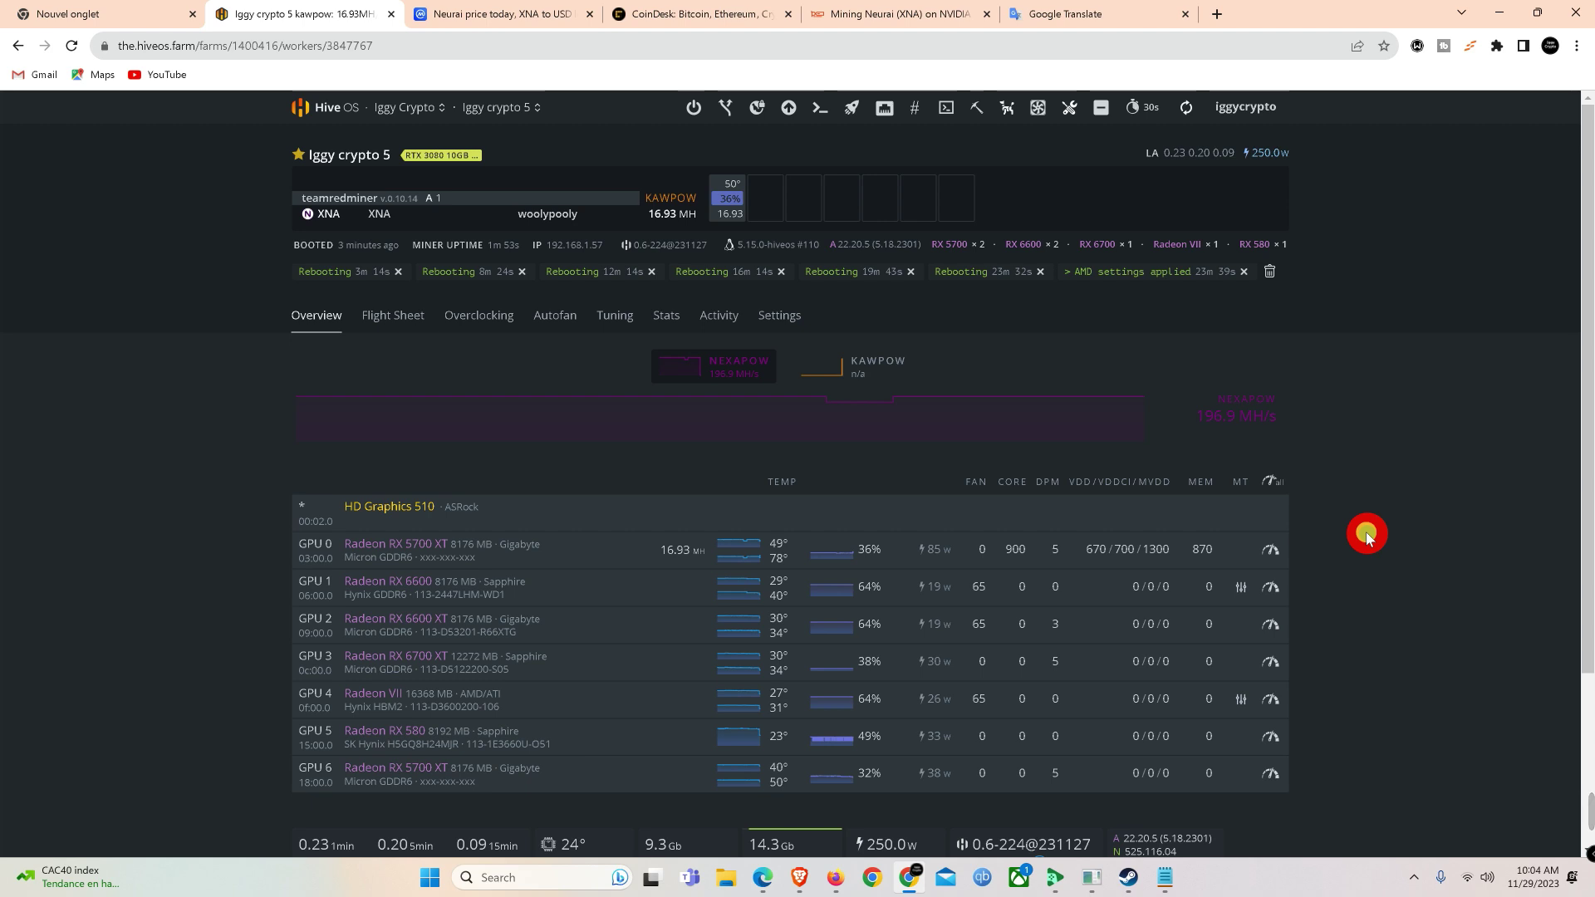
pyautogui.click(1200, 108)
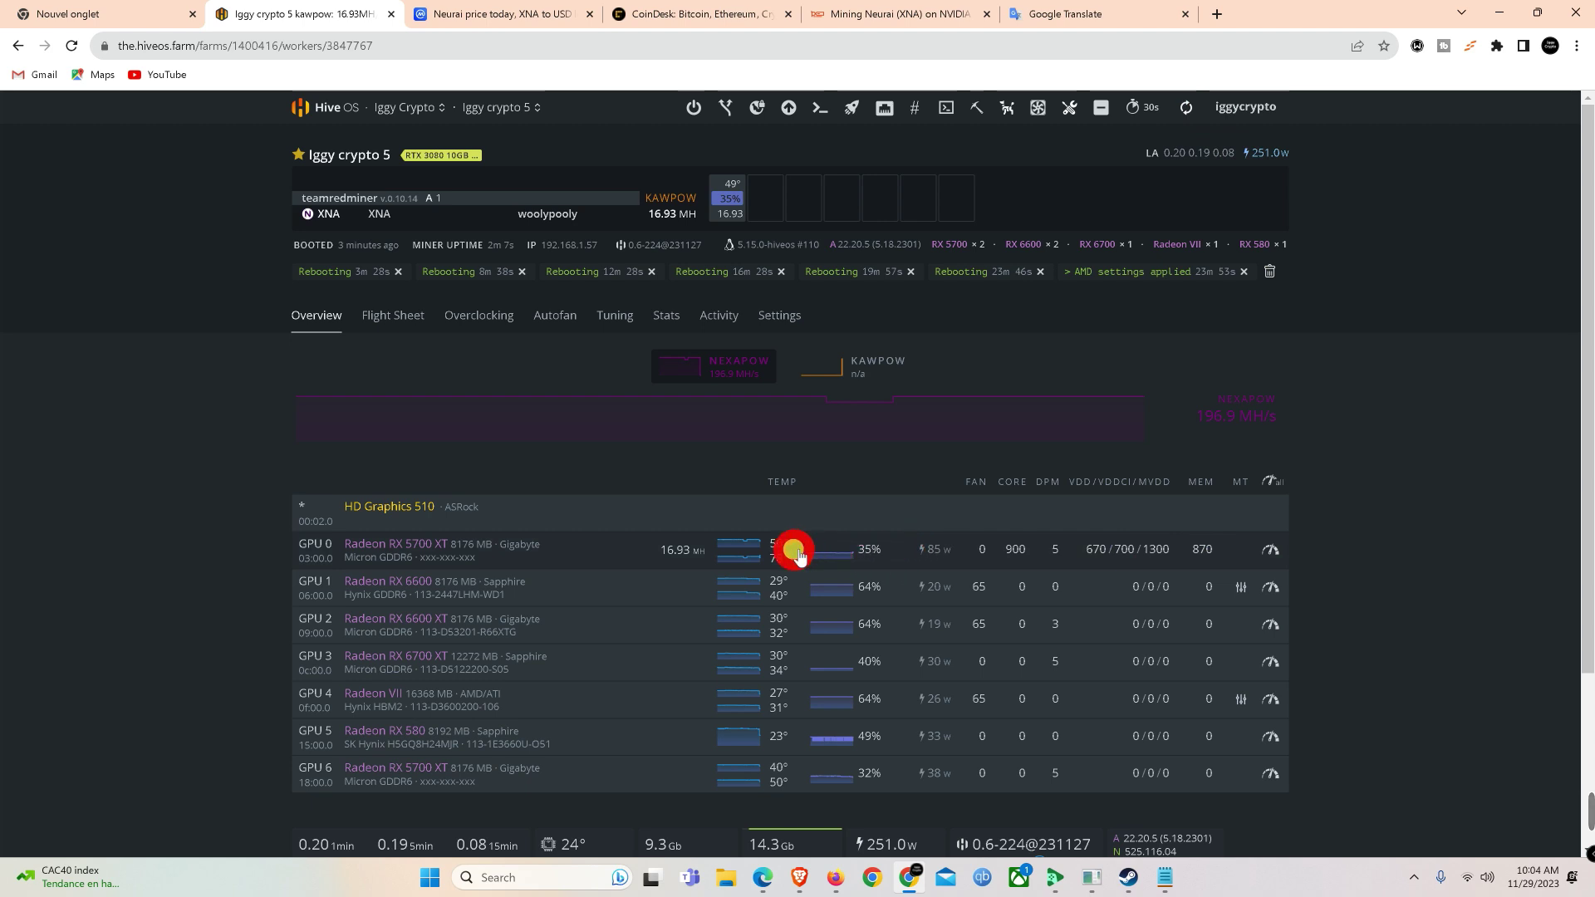
pyautogui.moveTo(791, 555)
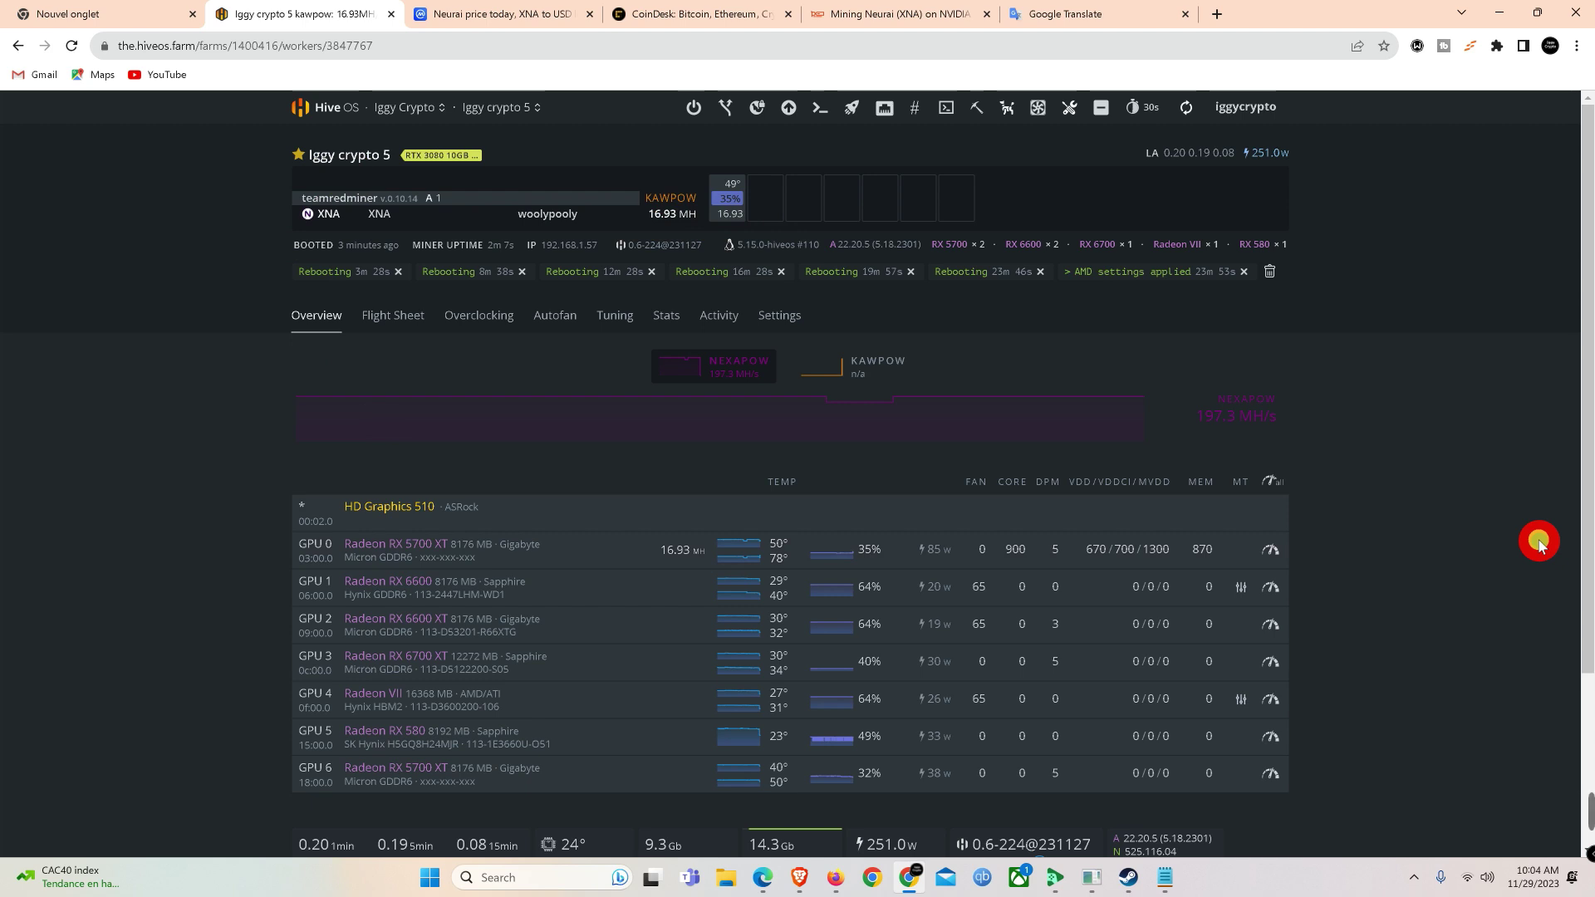
# Step: Minimize the Chrome window holding Hive OS to reveal the Windows desktop icons
pyautogui.click(1498, 15)
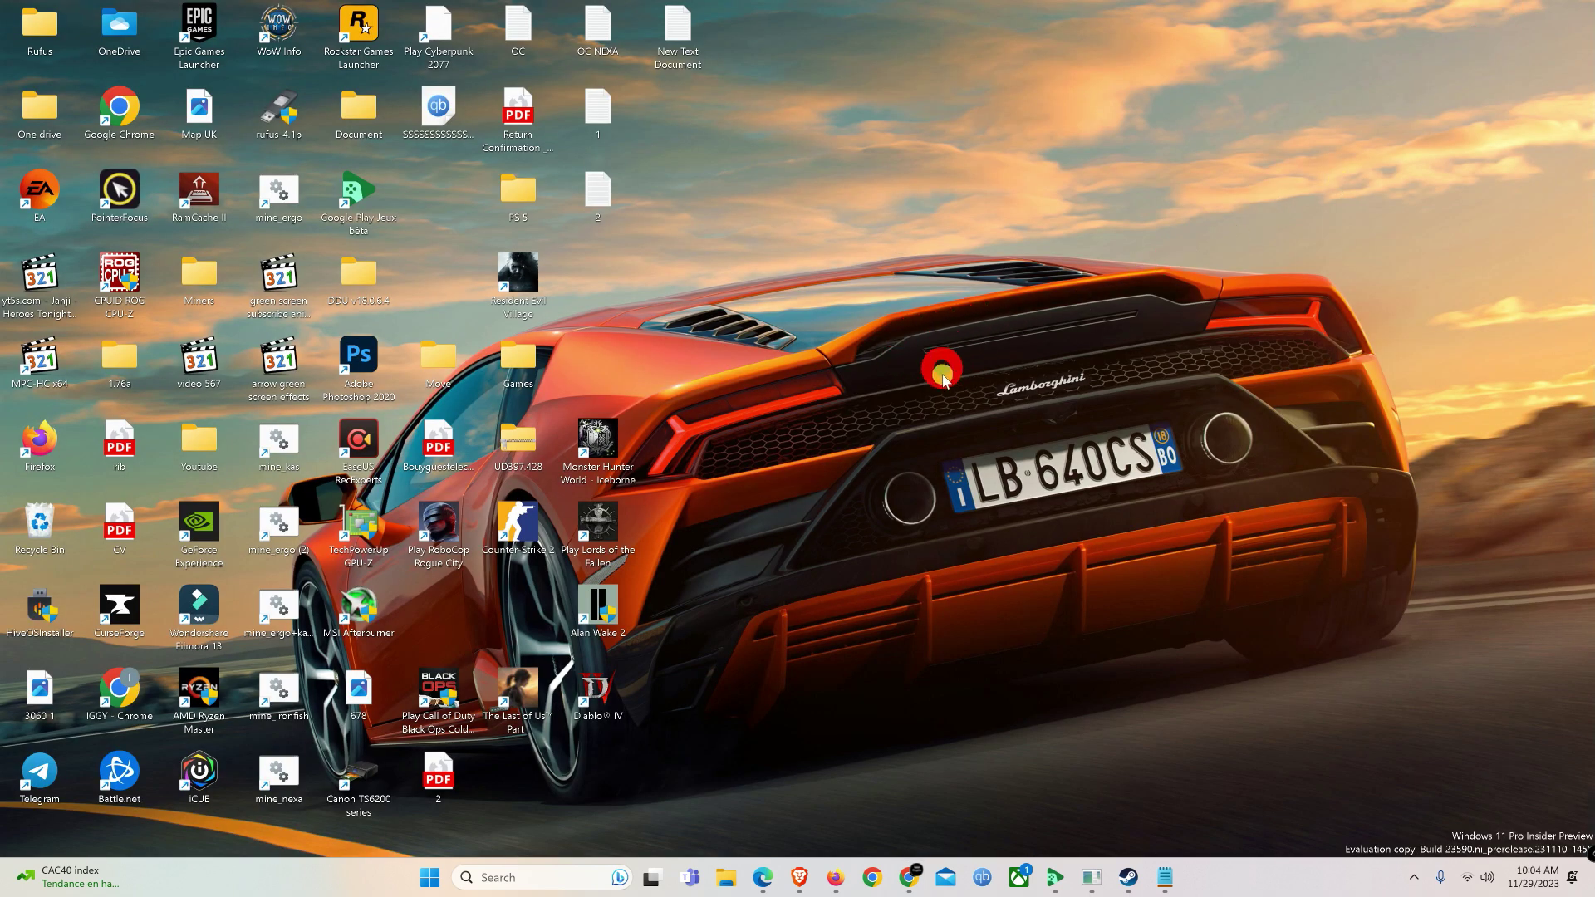